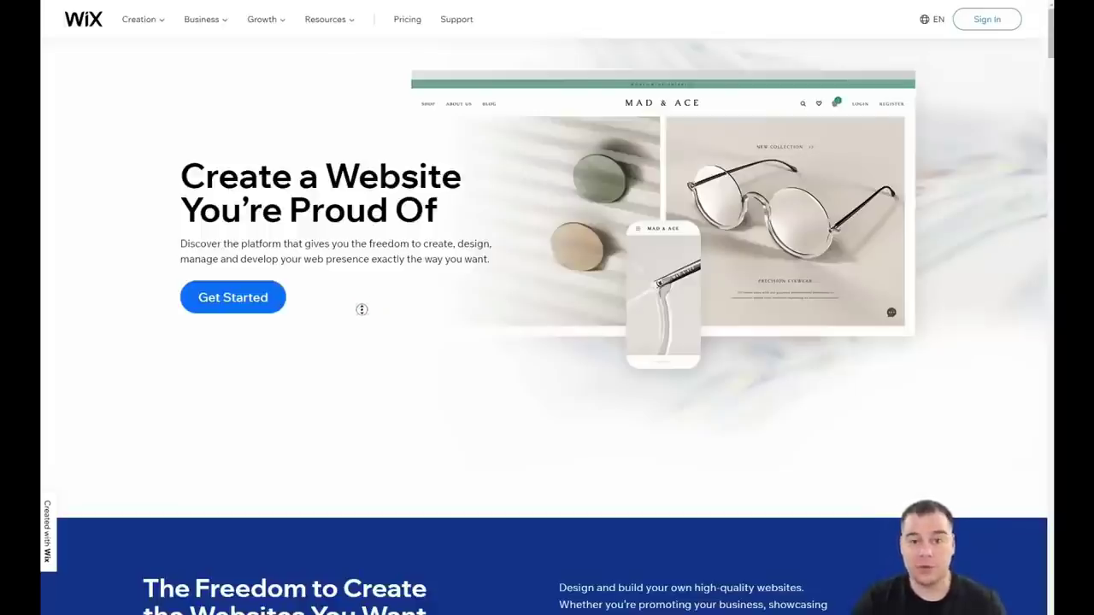
Look through the Wix homepage from the introduction down to the website templates, Wix Editor, Wix ADI and Velo sections.
{"action": "scroll", "coordinate": [362, 309], "scroll_direction": "down", "scroll_amount": 2}
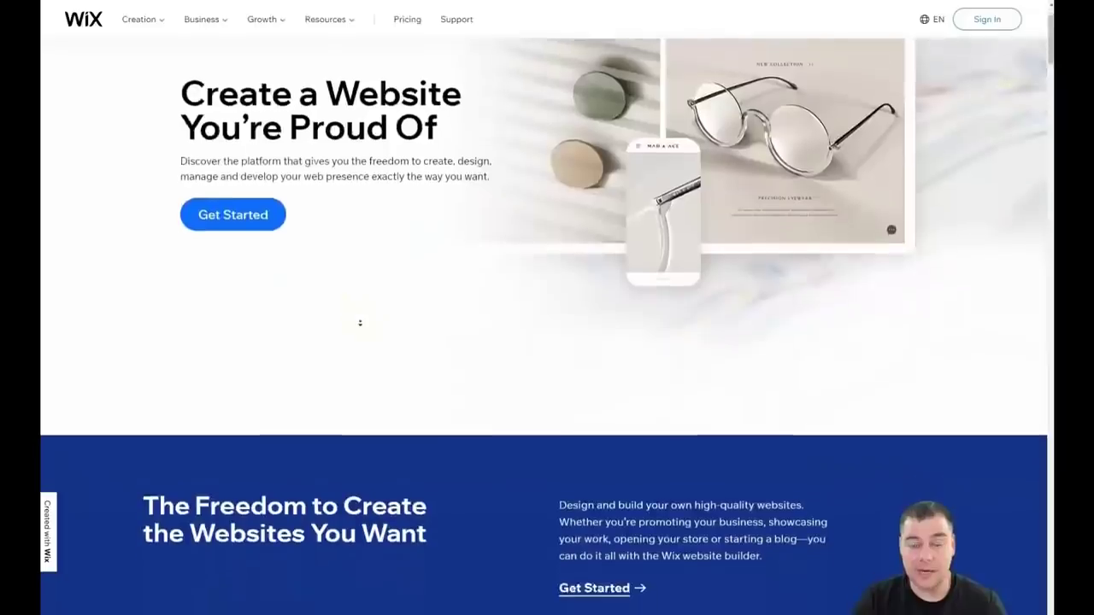
{"action": "scroll", "coordinate": [360, 324], "scroll_direction": "down", "scroll_amount": 4}
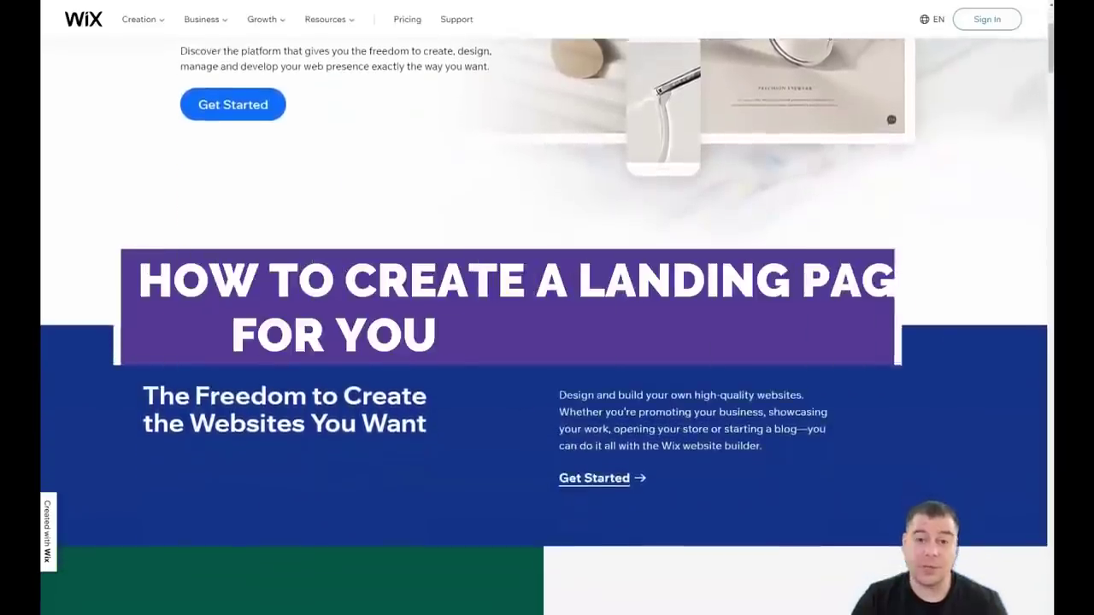
{"action": "scroll", "coordinate": [544, 370], "scroll_direction": "down", "scroll_amount": 5}
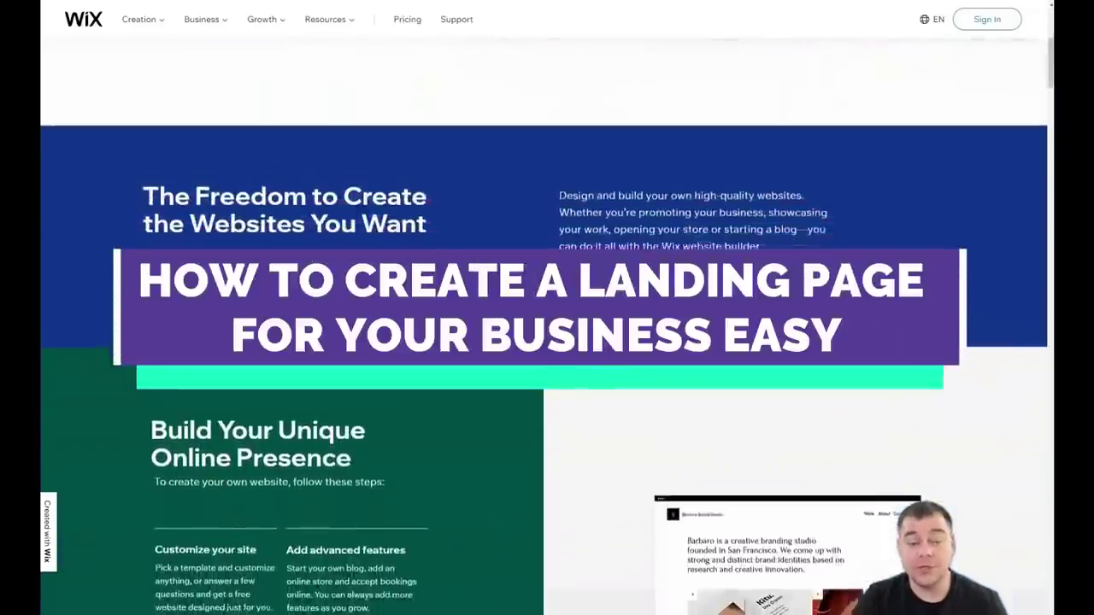
{"action": "scroll", "coordinate": [544, 370], "scroll_direction": "down", "scroll_amount": 5}
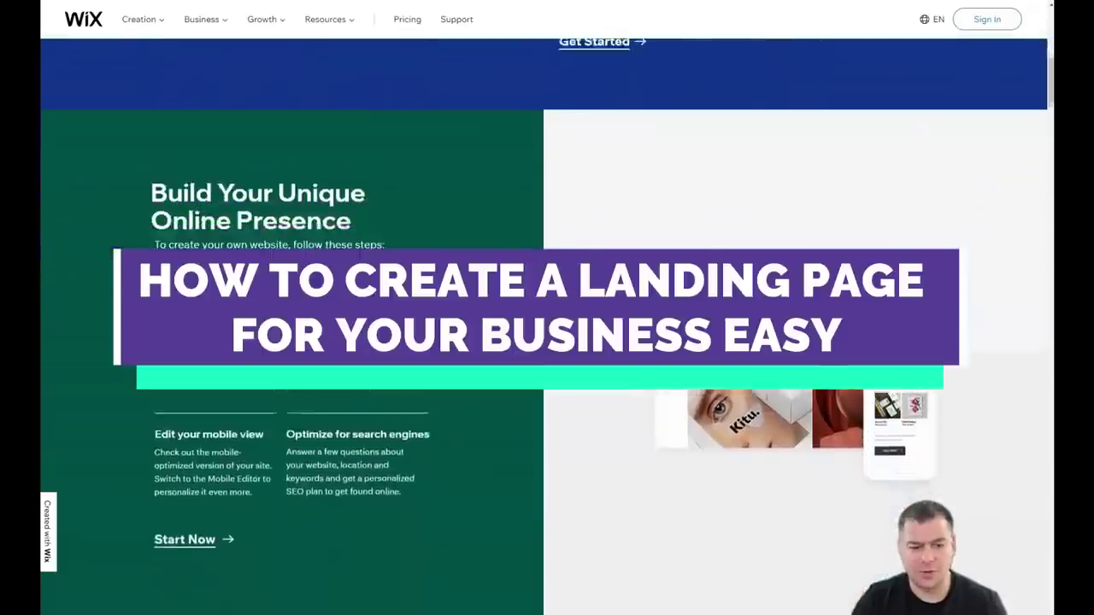
{"action": "scroll", "coordinate": [544, 370], "scroll_direction": "down", "scroll_amount": 5}
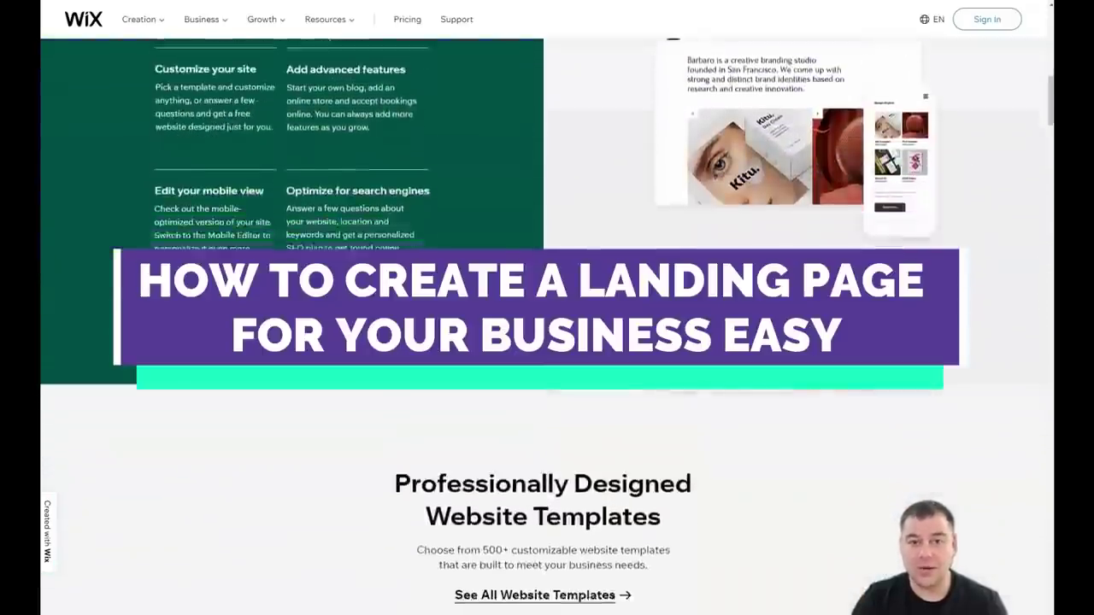
{"action": "scroll", "coordinate": [543, 370], "scroll_direction": "down", "scroll_amount": 5}
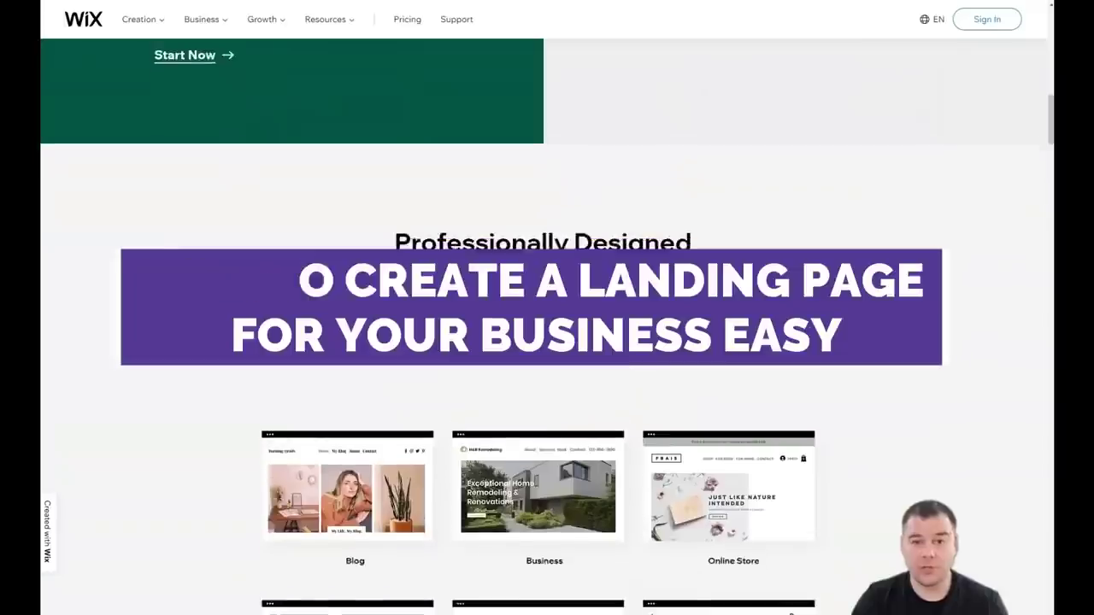
{"action": "scroll", "coordinate": [544, 370], "scroll_direction": "down", "scroll_amount": 5}
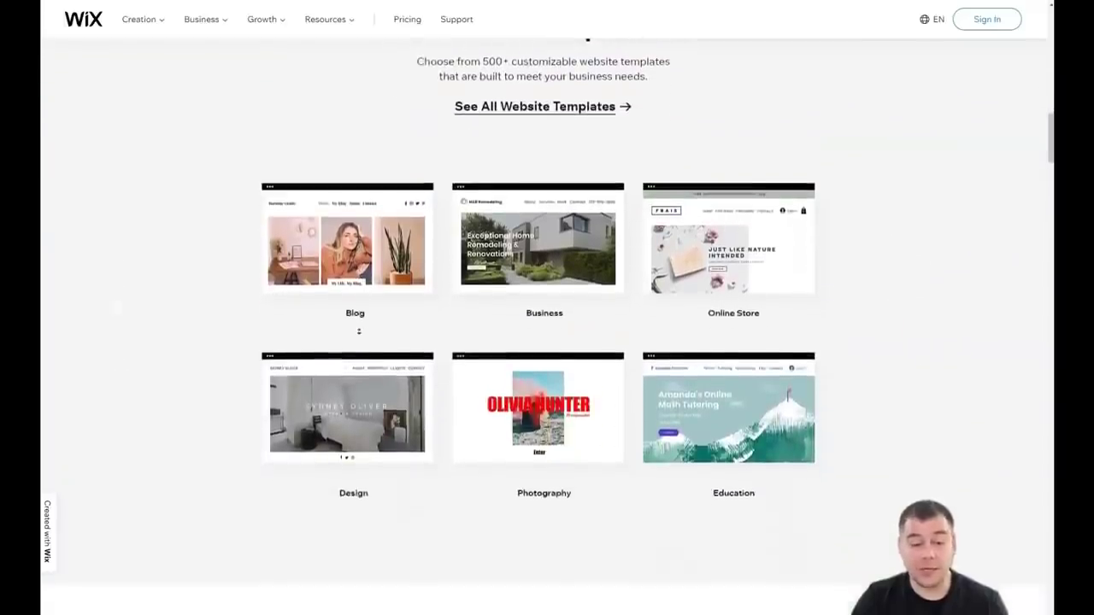
{"action": "scroll", "coordinate": [359, 332], "scroll_direction": "down", "scroll_amount": 5}
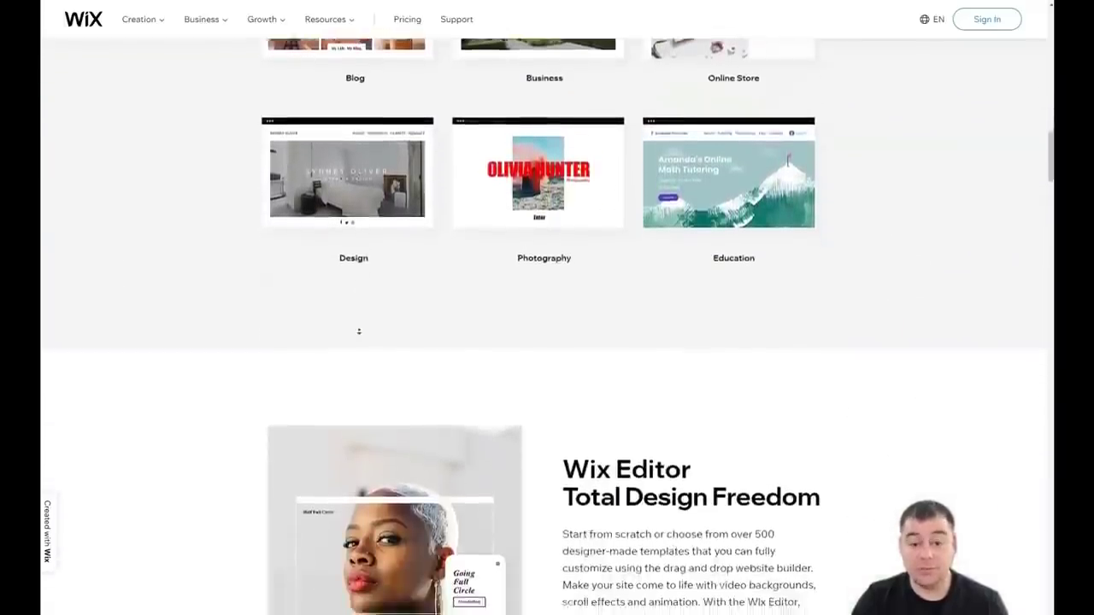
{"action": "scroll", "coordinate": [359, 332], "scroll_direction": "down", "scroll_amount": 5}
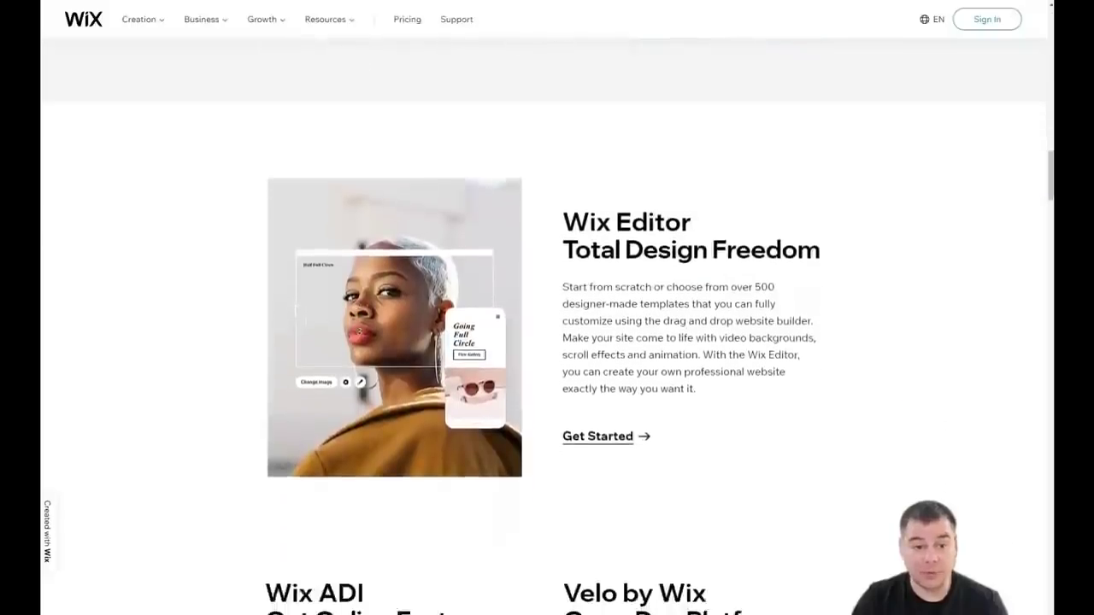
{"action": "scroll", "coordinate": [359, 331], "scroll_direction": "down", "scroll_amount": 3}
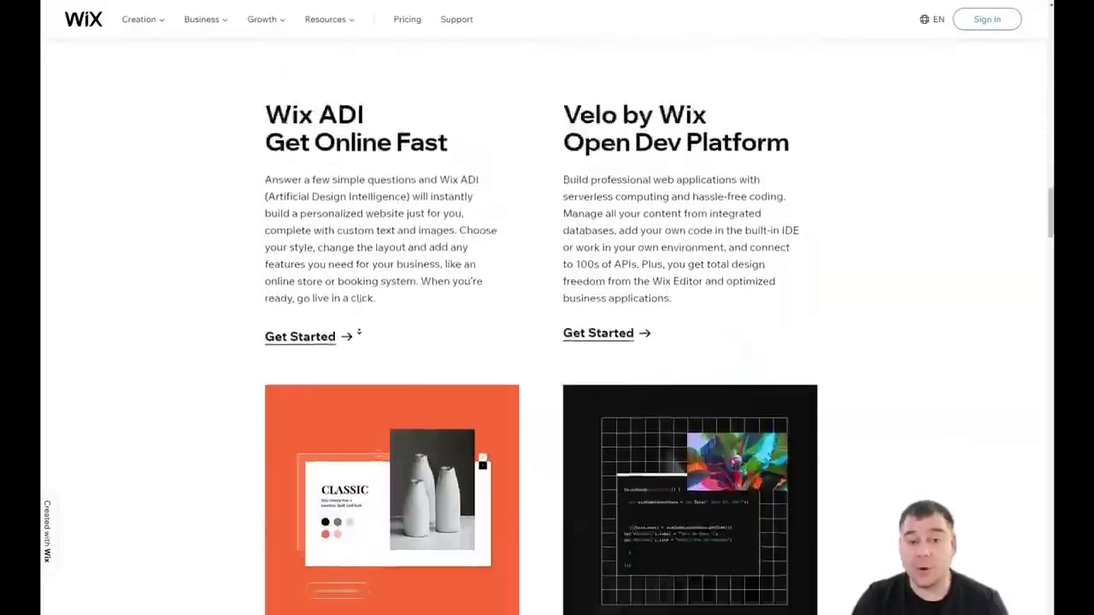
{"action": "scroll", "coordinate": [359, 332], "scroll_direction": "down", "scroll_amount": 4}
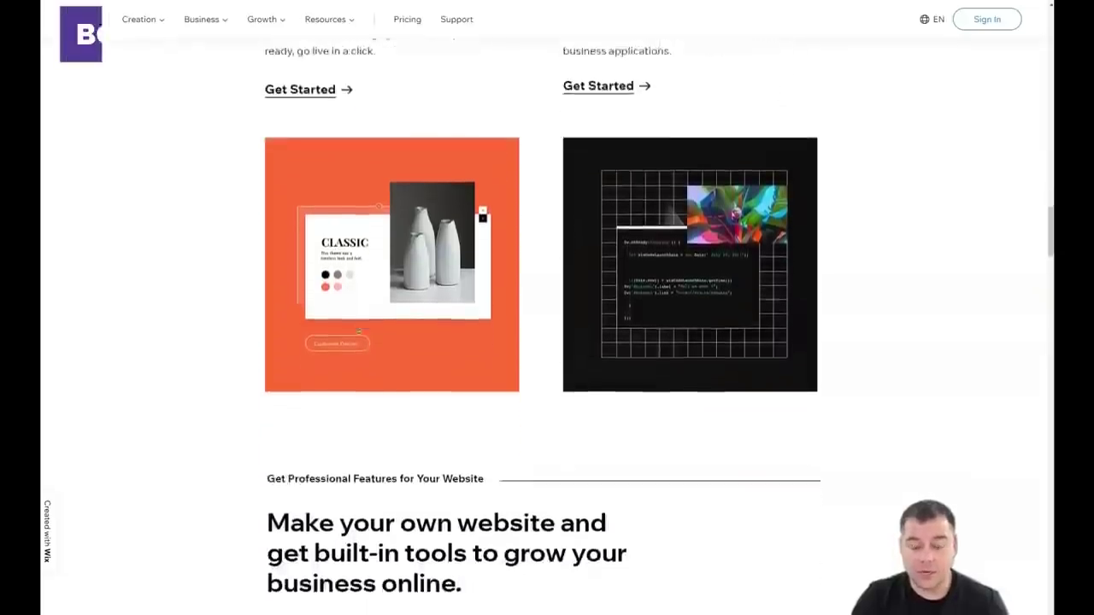
Examine the homepage's professional features, business growth, free website steps and Spark Your Creativity blog sections.
{"action": "scroll", "coordinate": [359, 331], "scroll_direction": "down", "scroll_amount": 3}
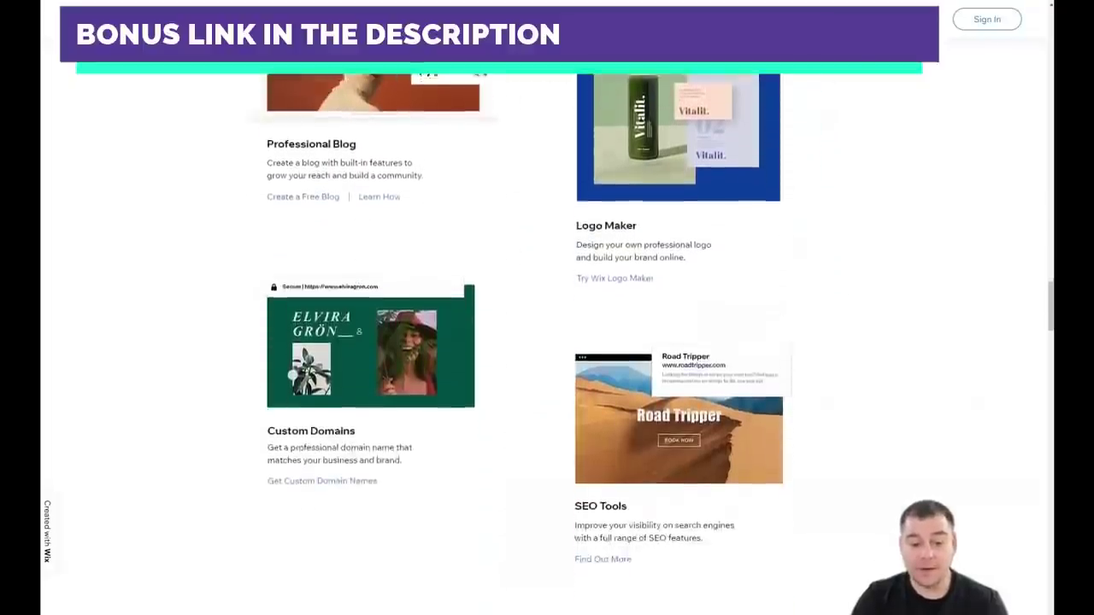
{"action": "scroll", "coordinate": [359, 331], "scroll_direction": "down", "scroll_amount": 6}
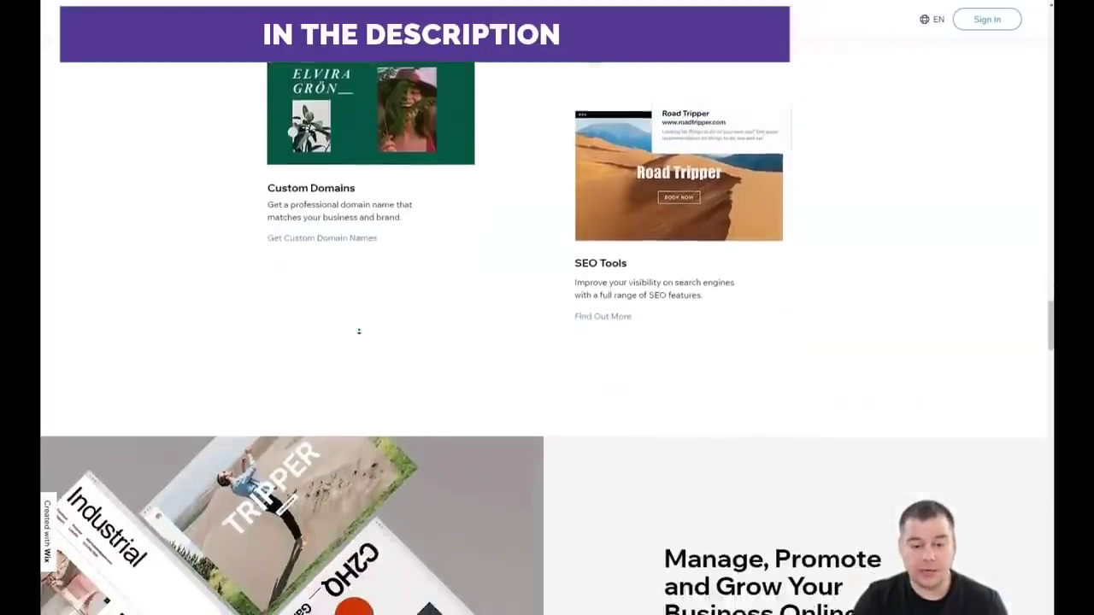
{"action": "scroll", "coordinate": [359, 332], "scroll_direction": "down", "scroll_amount": 6}
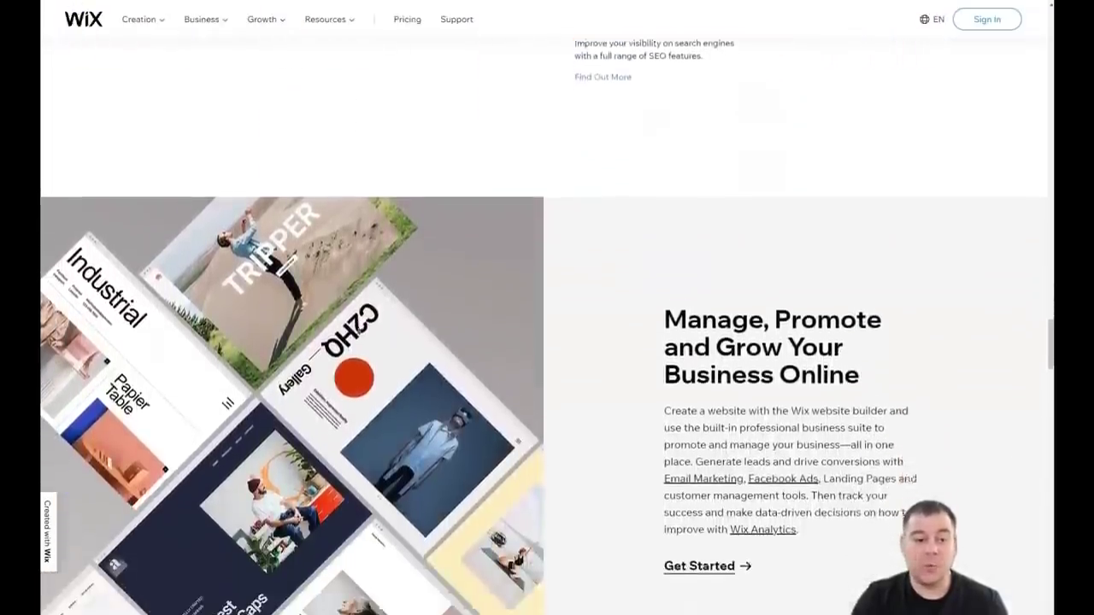
{"action": "scroll", "coordinate": [359, 332], "scroll_direction": "down", "scroll_amount": 6}
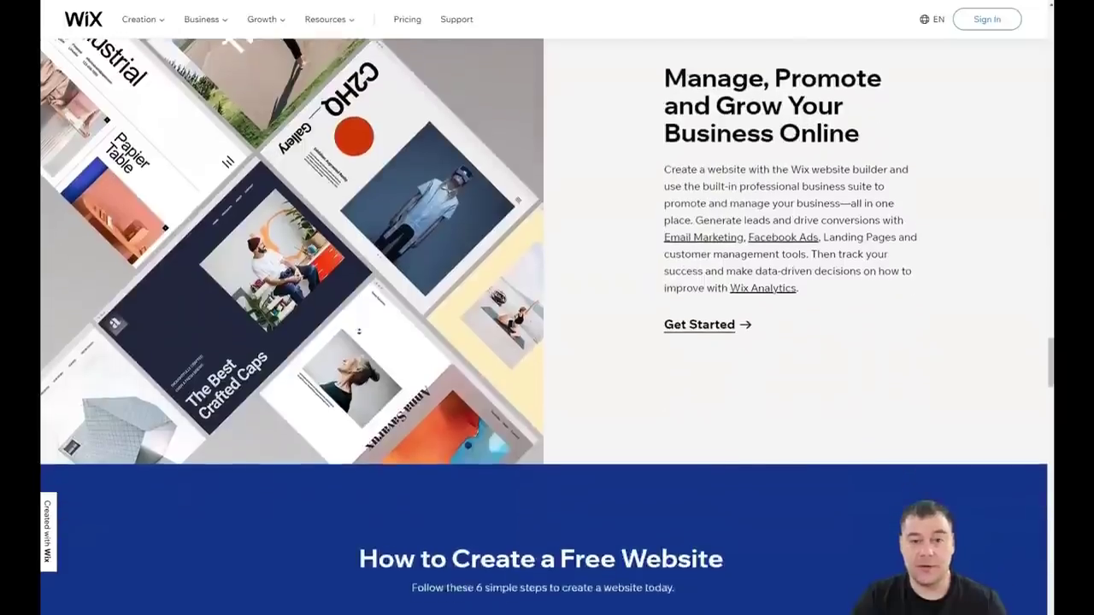
{"action": "scroll", "coordinate": [360, 332], "scroll_direction": "down", "scroll_amount": 6}
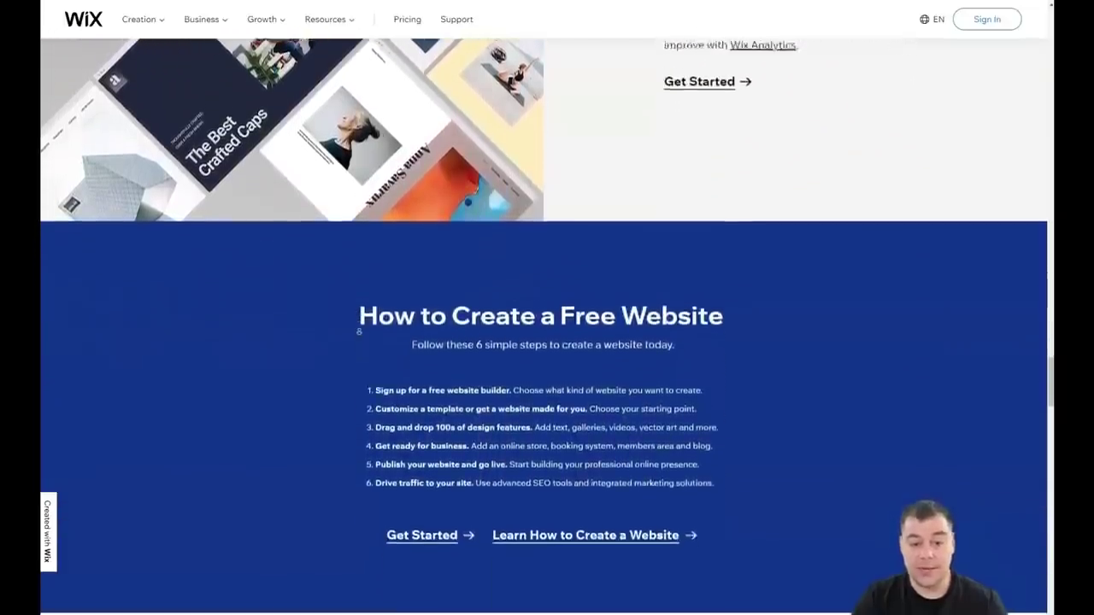
{"action": "scroll", "coordinate": [359, 331], "scroll_direction": "down", "scroll_amount": 6}
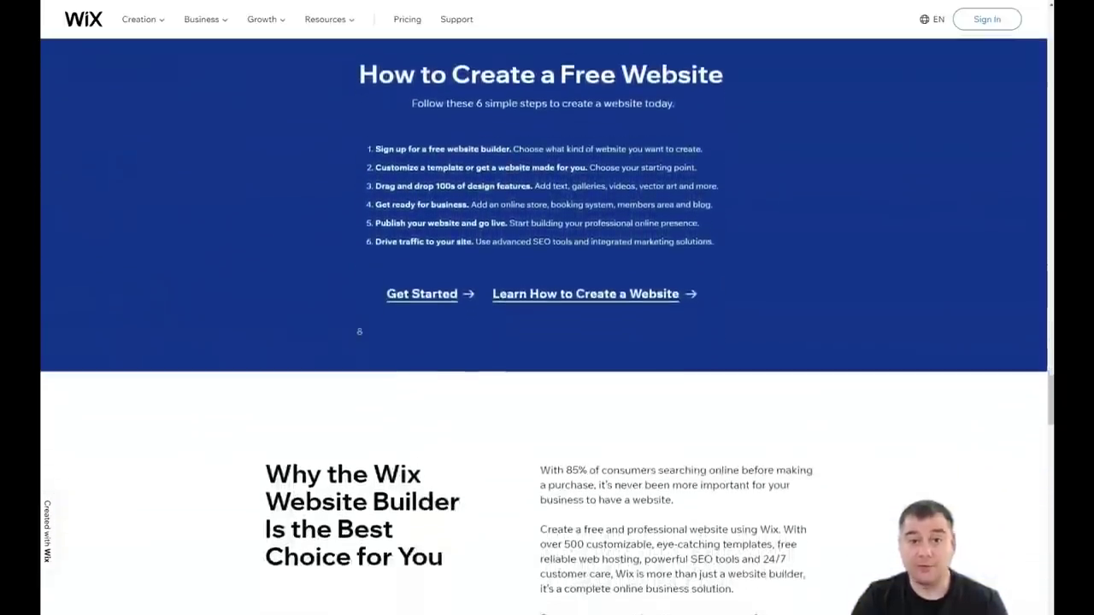
{"action": "scroll", "coordinate": [359, 332], "scroll_direction": "down", "scroll_amount": 6}
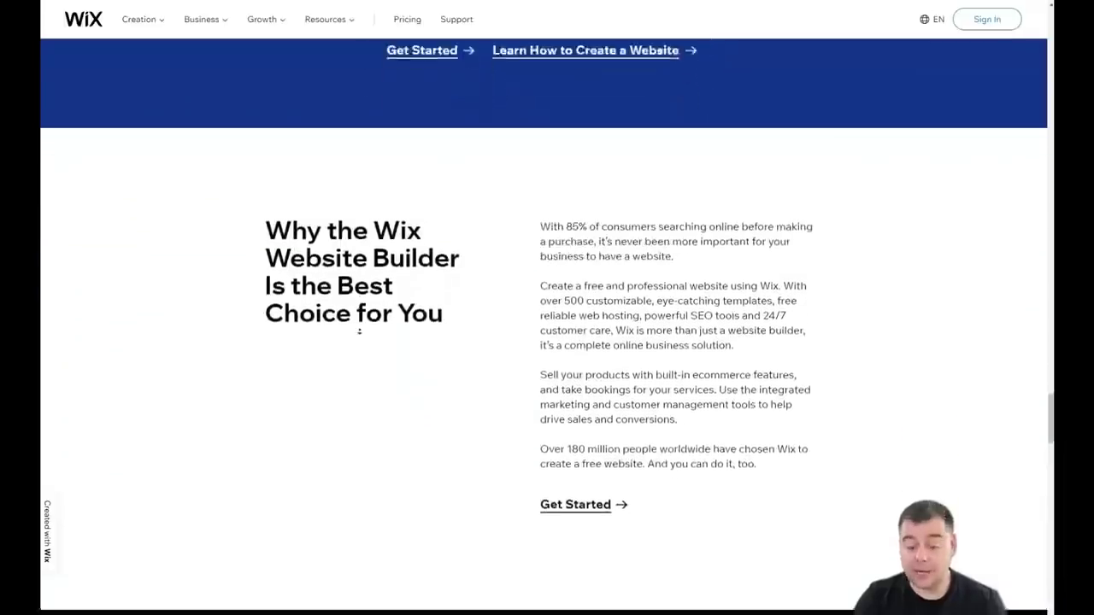
{"action": "scroll", "coordinate": [359, 331], "scroll_direction": "down", "scroll_amount": 6}
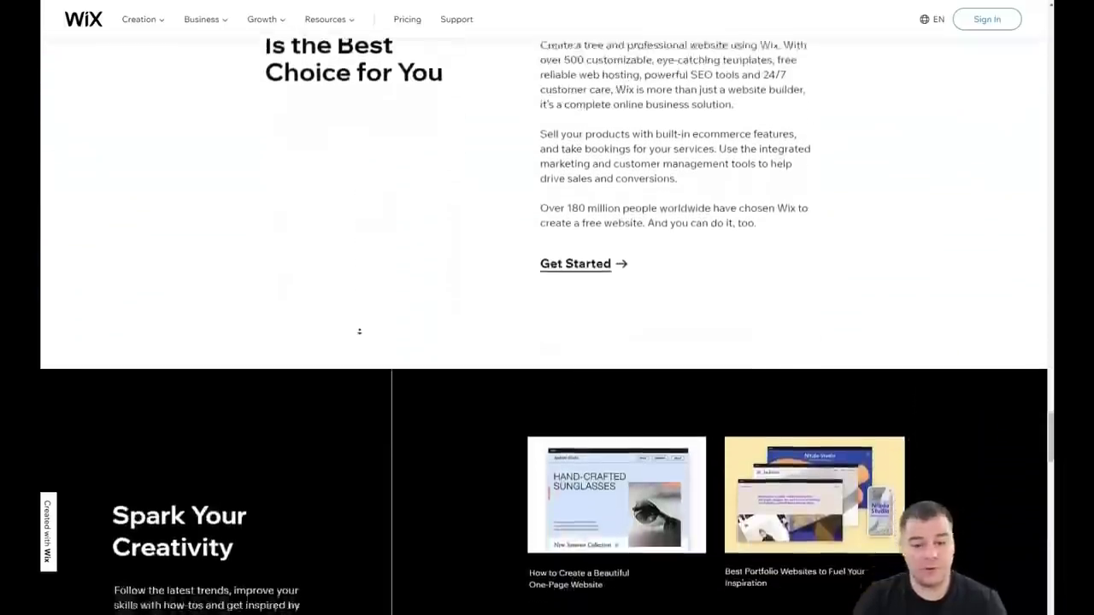
{"action": "scroll", "coordinate": [359, 331], "scroll_direction": "down", "scroll_amount": 6}
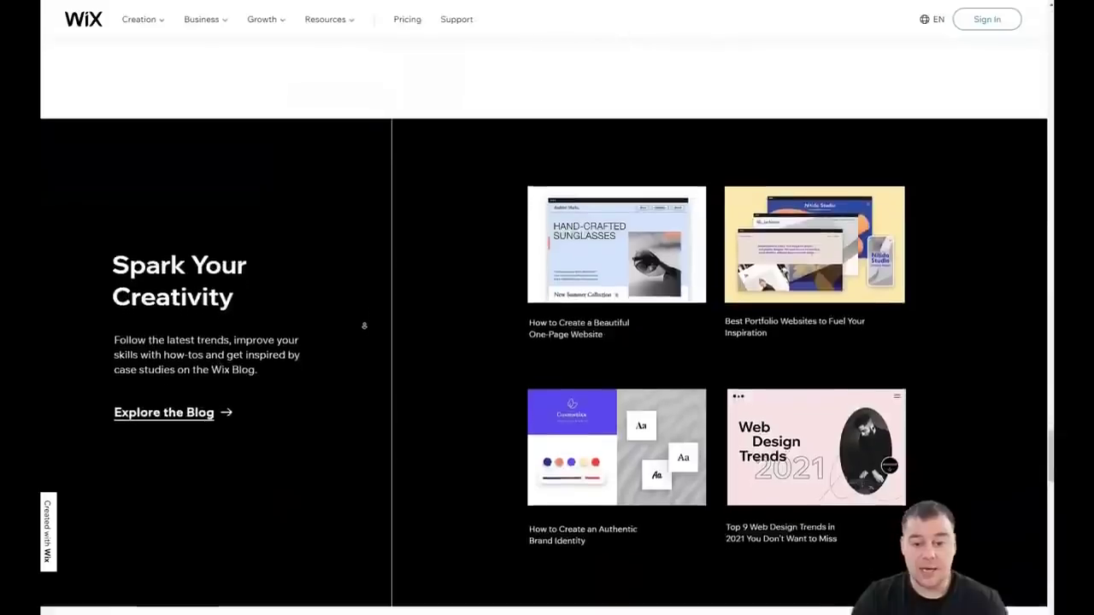
{"action": "scroll", "coordinate": [365, 326], "scroll_direction": "down", "scroll_amount": 1}
Review the homepage back up from the Spark Your Creativity blog section to the How to Create a Free Website steps.
{"action": "scroll", "coordinate": [368, 298], "scroll_direction": "up", "scroll_amount": 2}
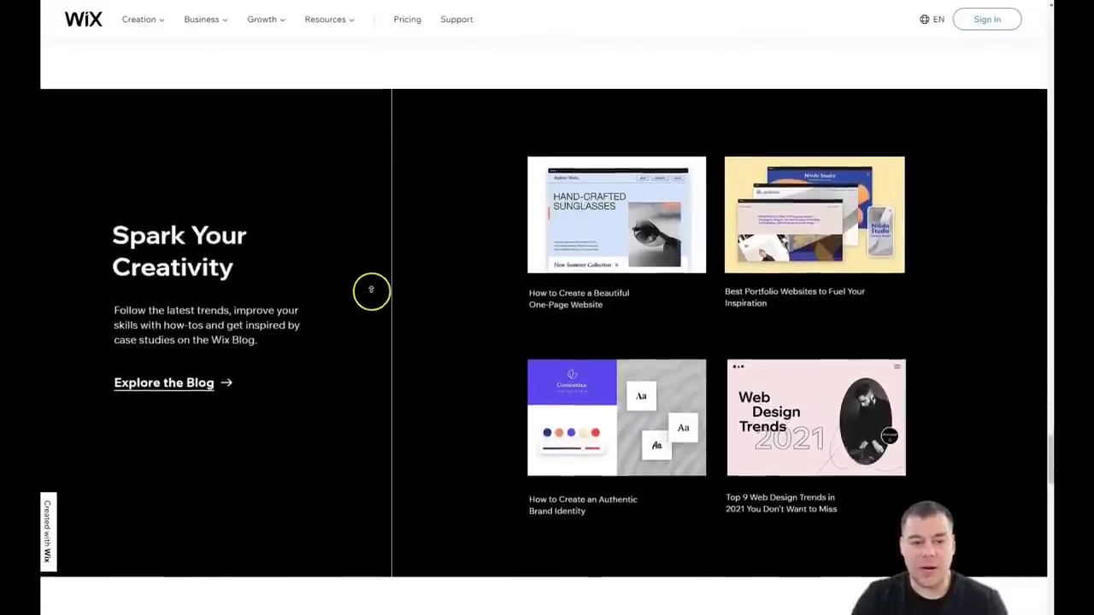
{"action": "scroll", "coordinate": [367, 281], "scroll_direction": "up", "scroll_amount": 4}
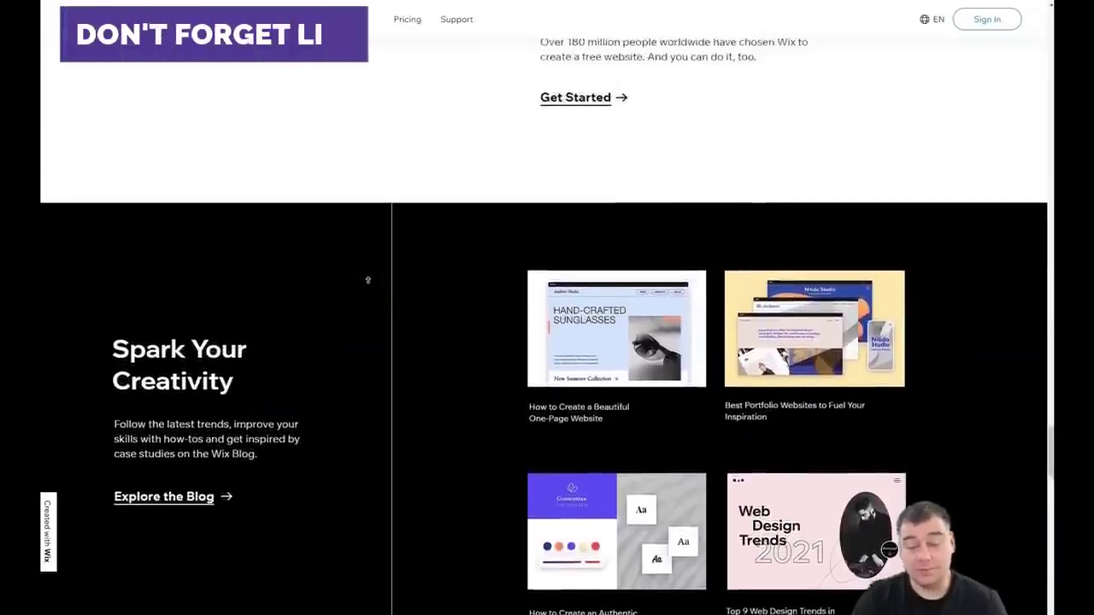
{"action": "scroll", "coordinate": [367, 280], "scroll_direction": "up", "scroll_amount": 4}
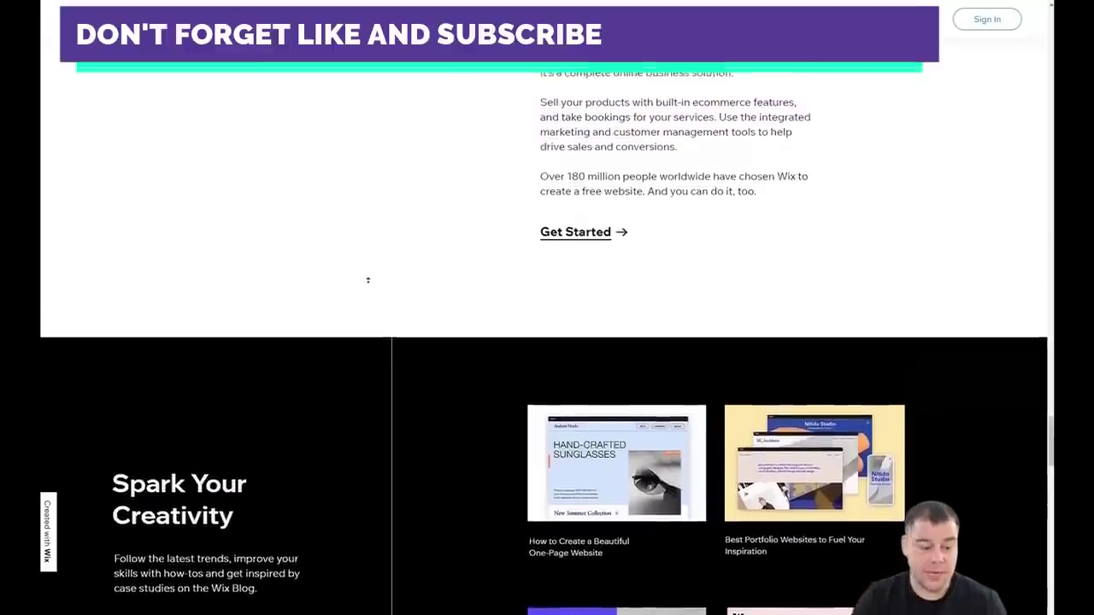
{"action": "scroll", "coordinate": [368, 280], "scroll_direction": "up", "scroll_amount": 4}
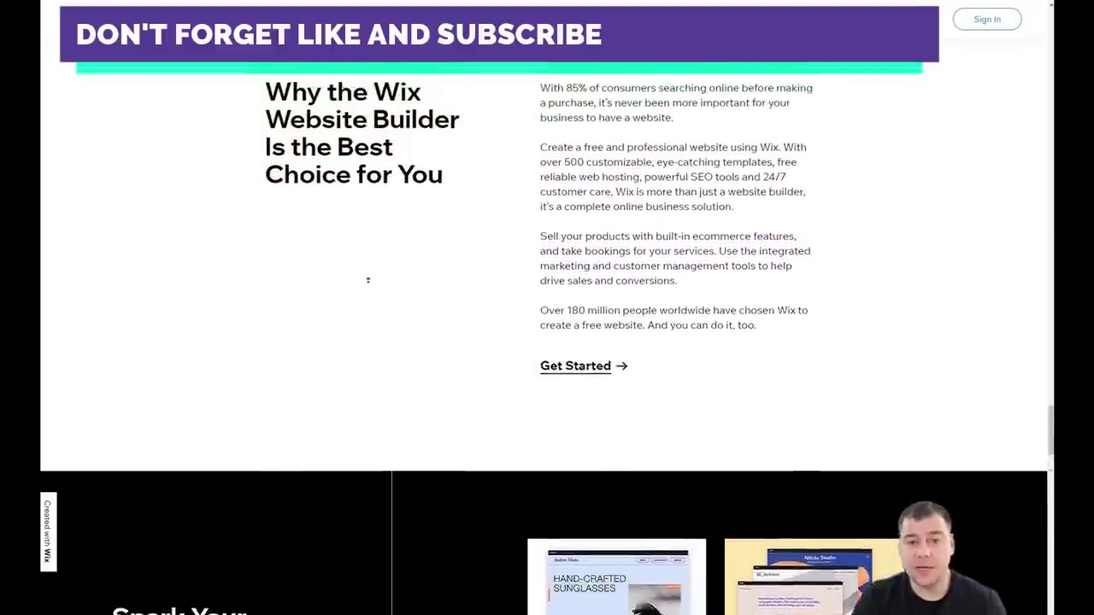
{"action": "scroll", "coordinate": [369, 291], "scroll_direction": "up", "scroll_amount": 4}
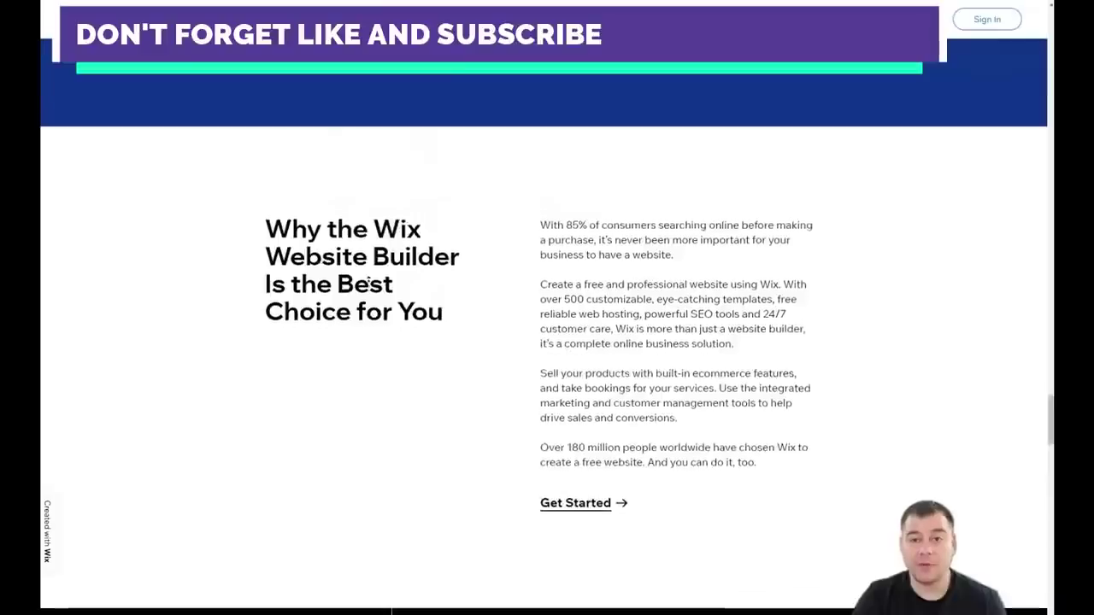
{"action": "scroll", "coordinate": [368, 278], "scroll_direction": "up", "scroll_amount": 5}
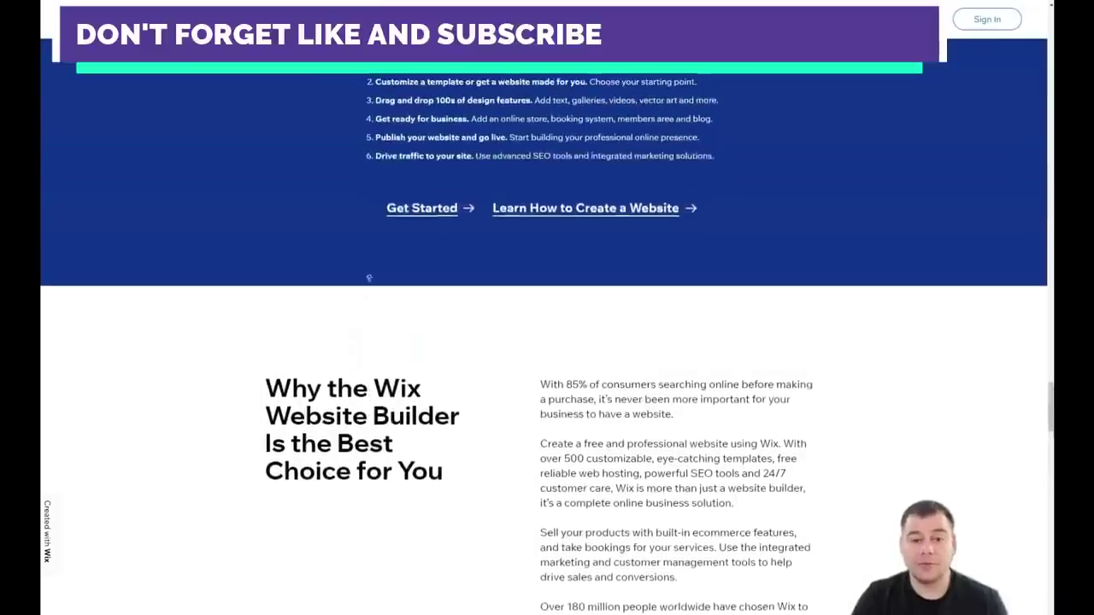
{"action": "scroll", "coordinate": [369, 275], "scroll_direction": "up", "scroll_amount": 5}
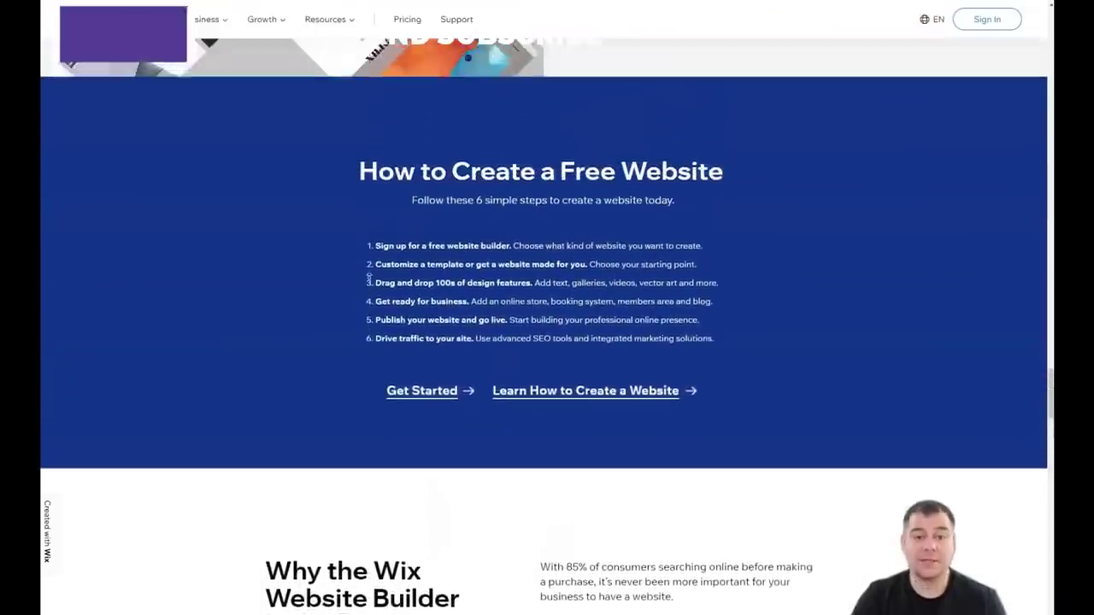
{"action": "scroll", "coordinate": [369, 275], "scroll_direction": "up", "scroll_amount": 5}
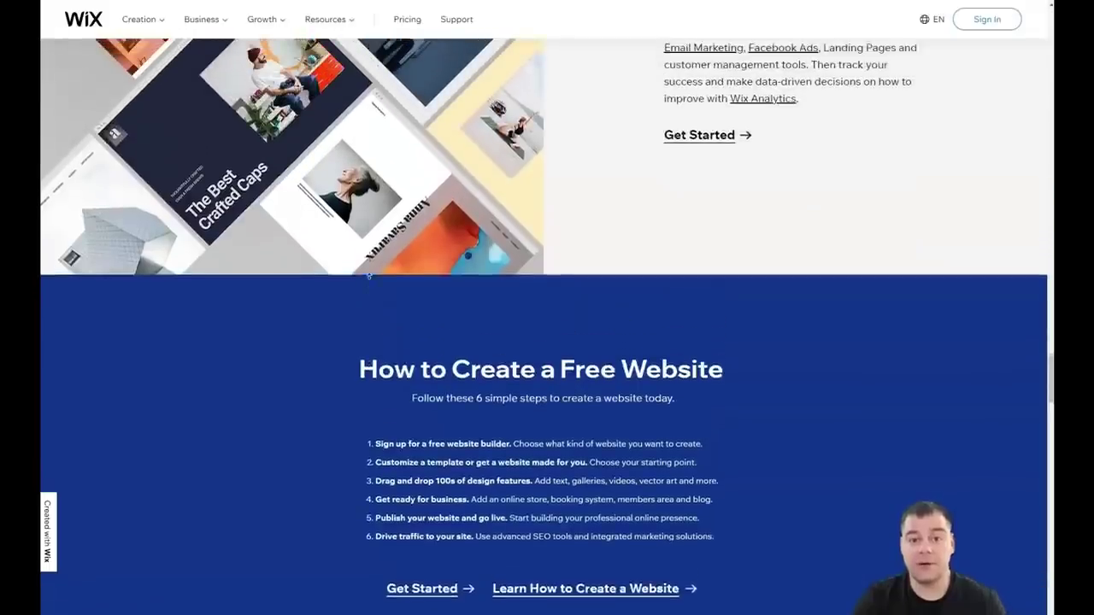
Look back over the homepage's business growth, professional features, Wix ADI and Velo sections.
{"action": "scroll", "coordinate": [369, 274], "scroll_direction": "up", "scroll_amount": 6}
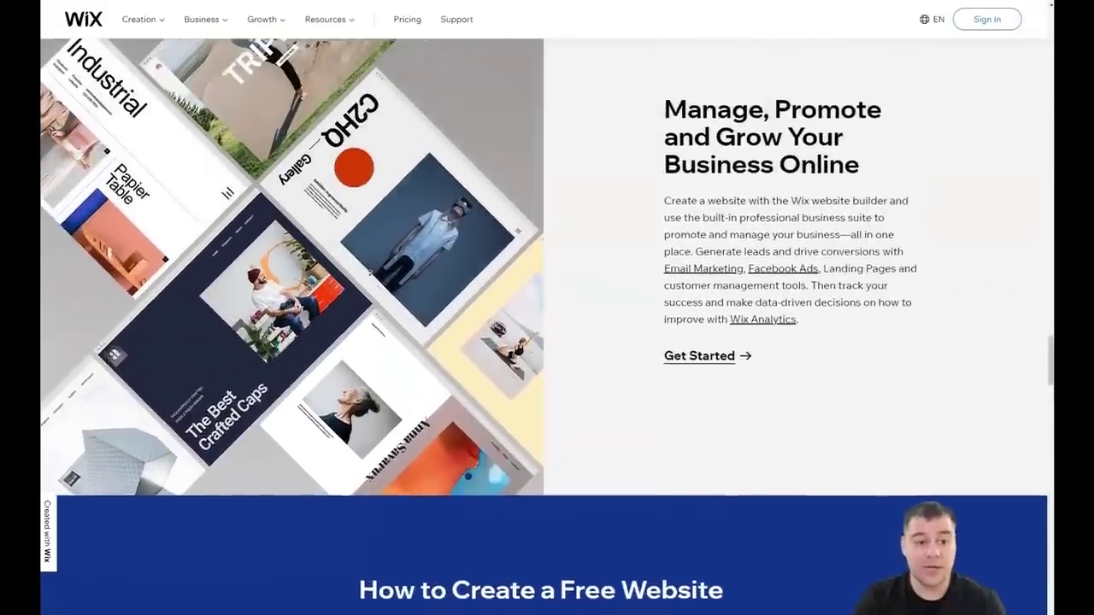
{"action": "scroll", "coordinate": [369, 274], "scroll_direction": "up", "scroll_amount": 6}
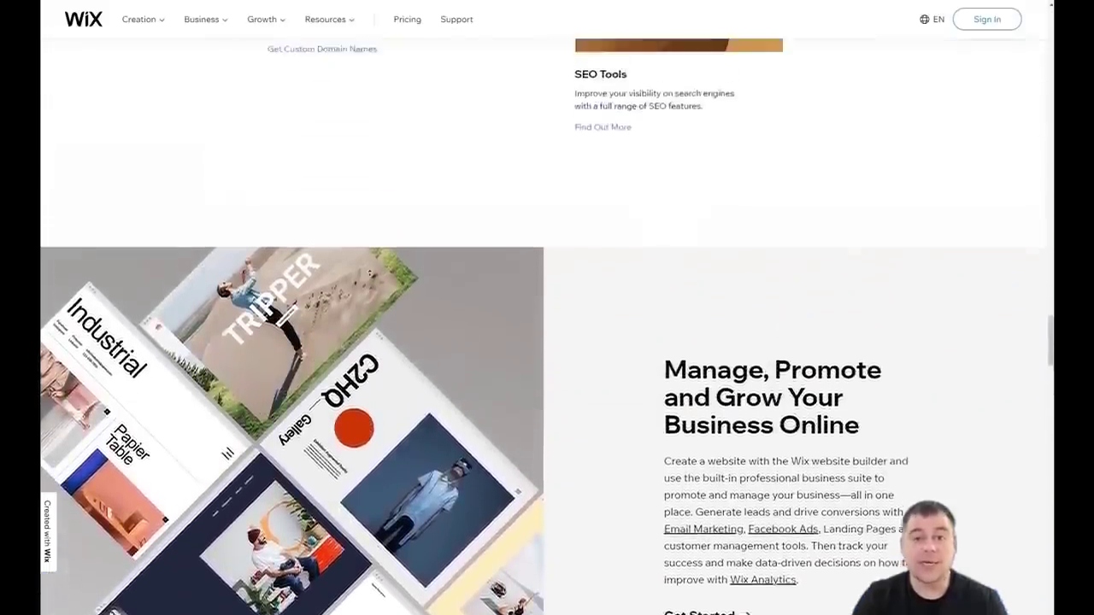
{"action": "scroll", "coordinate": [369, 272], "scroll_direction": "up", "scroll_amount": 5}
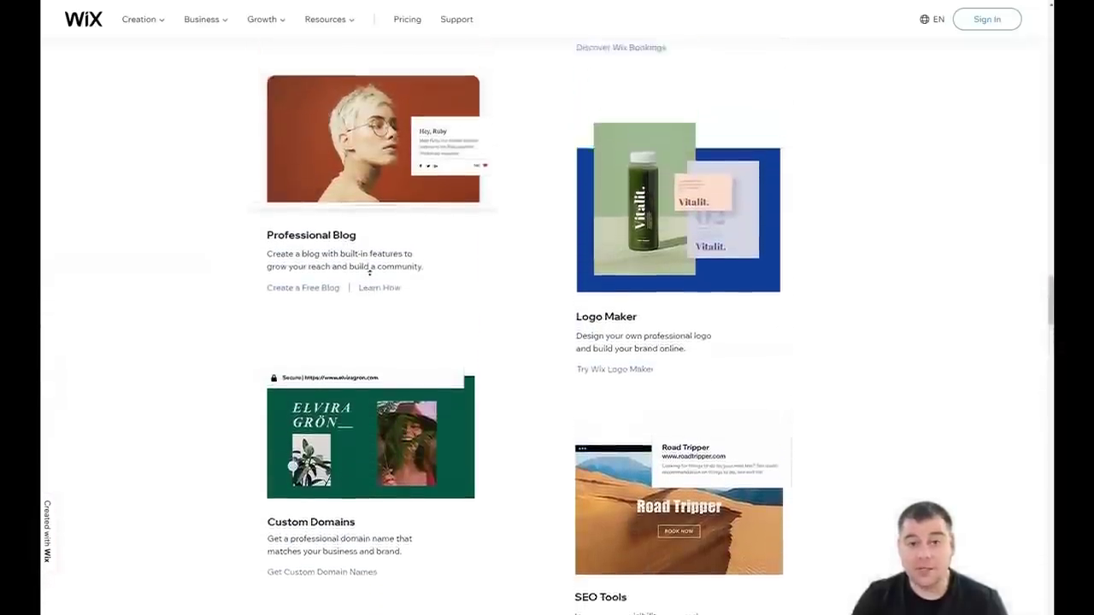
{"action": "scroll", "coordinate": [370, 272], "scroll_direction": "up", "scroll_amount": 6}
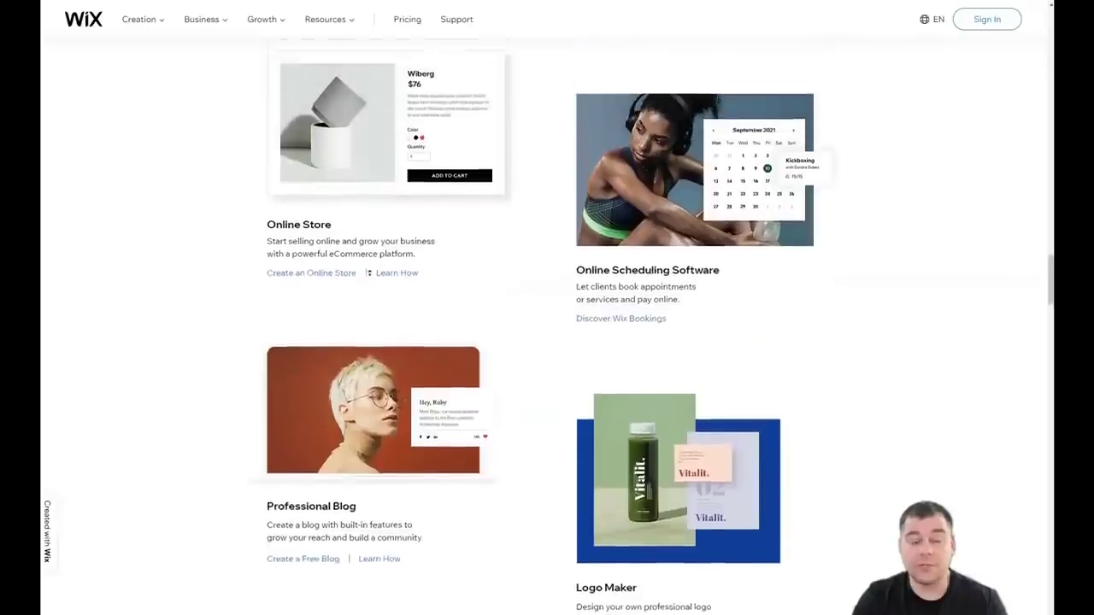
{"action": "scroll", "coordinate": [369, 273], "scroll_direction": "up", "scroll_amount": 6}
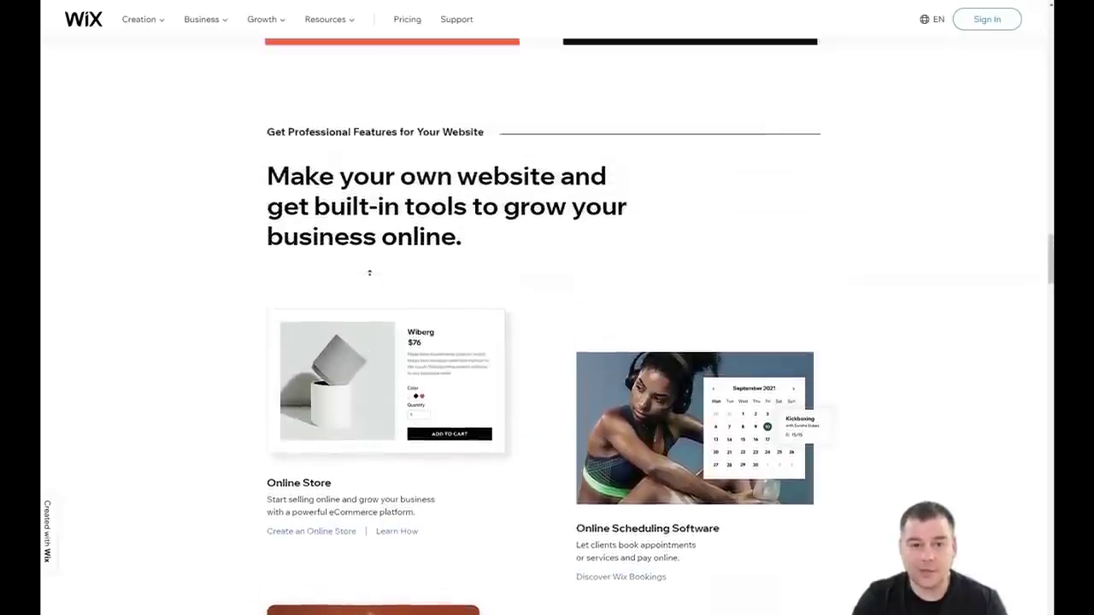
{"action": "scroll", "coordinate": [369, 273], "scroll_direction": "up", "scroll_amount": 8}
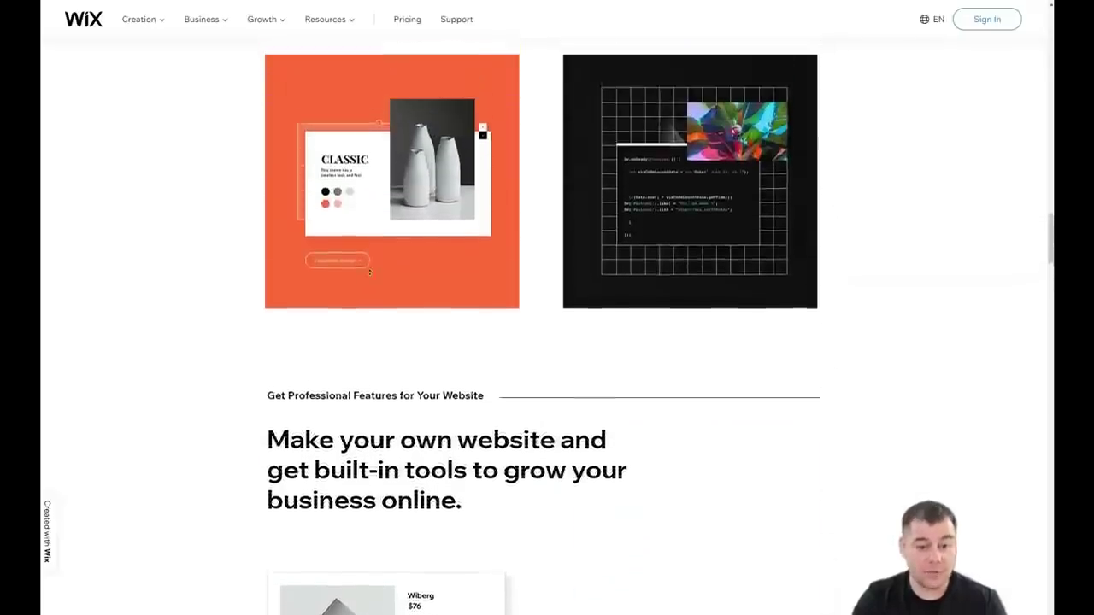
{"action": "scroll", "coordinate": [377, 260], "scroll_direction": "up", "scroll_amount": 20}
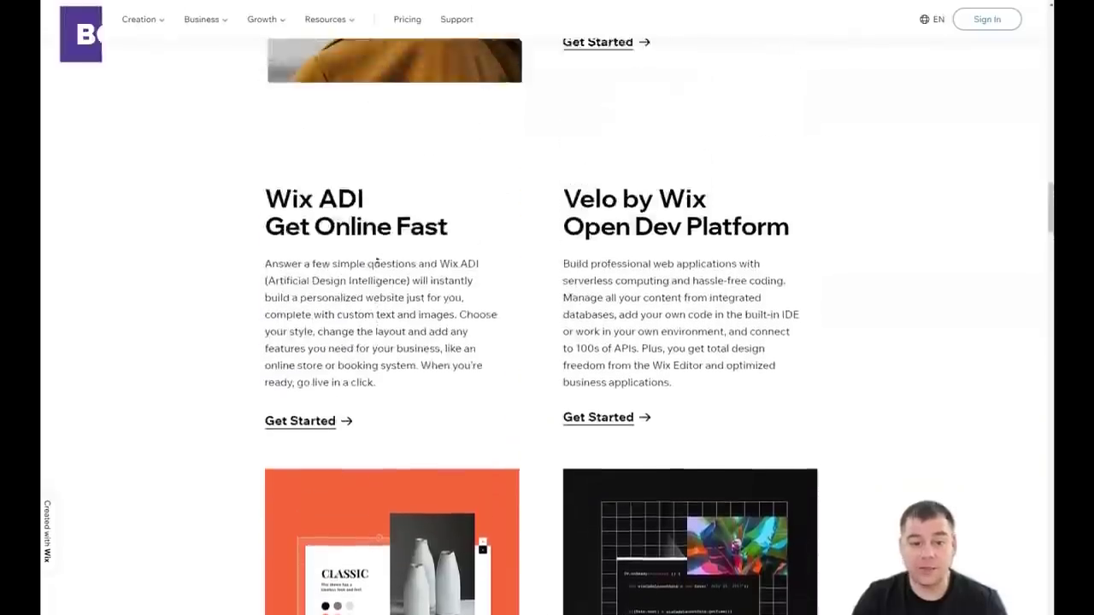
{"action": "scroll", "coordinate": [406, 221], "scroll_direction": "up", "scroll_amount": 15}
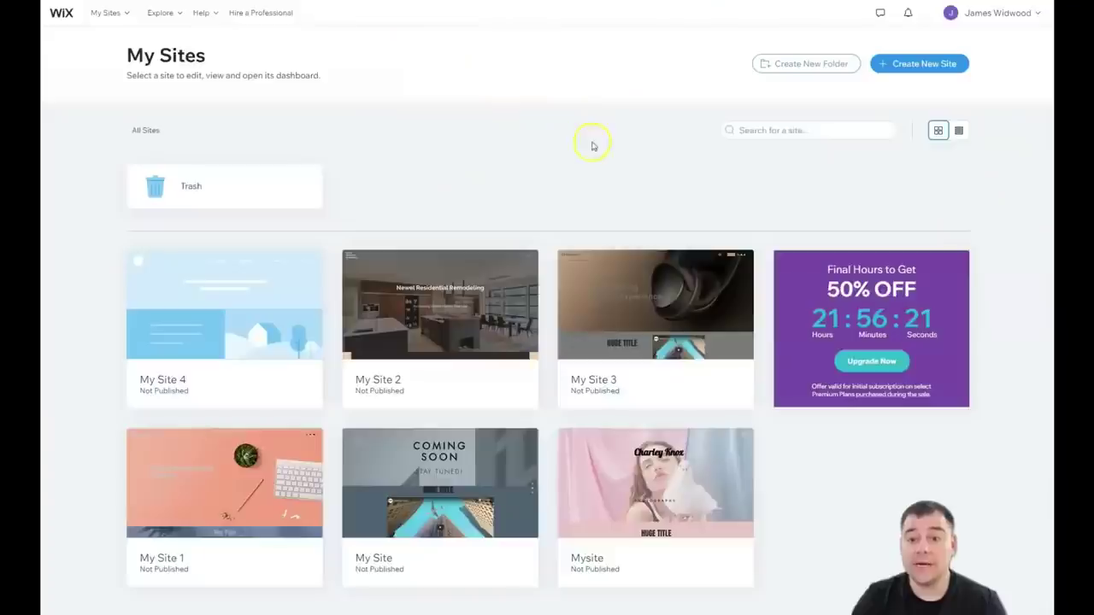
Create a new site and choose Other as the kind of website.
{"action": "left_click", "coordinate": [906, 67]}
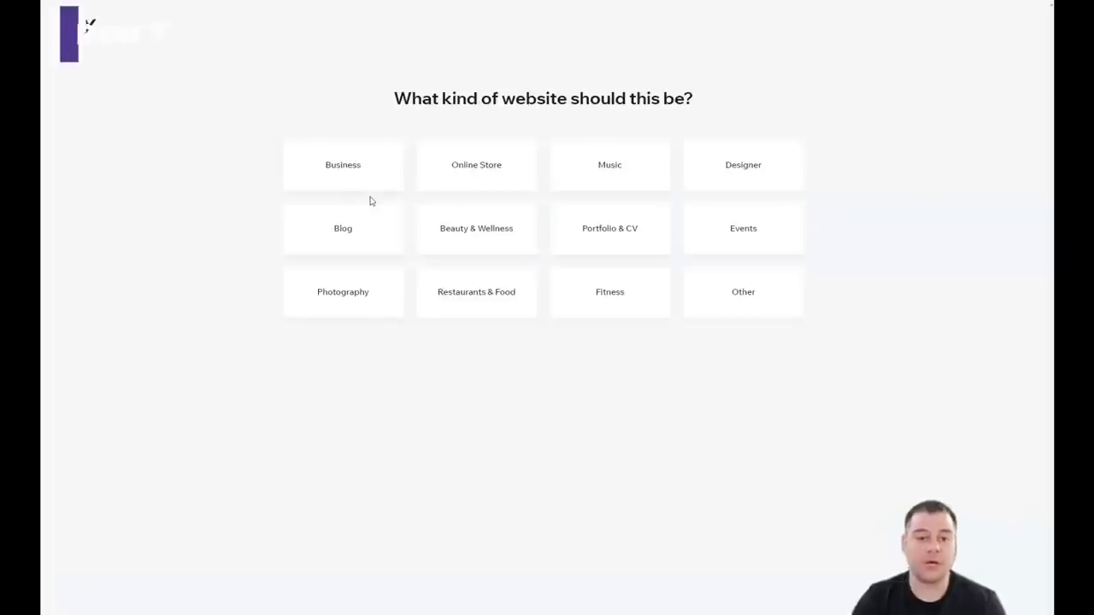
{"action": "left_click", "coordinate": [733, 295]}
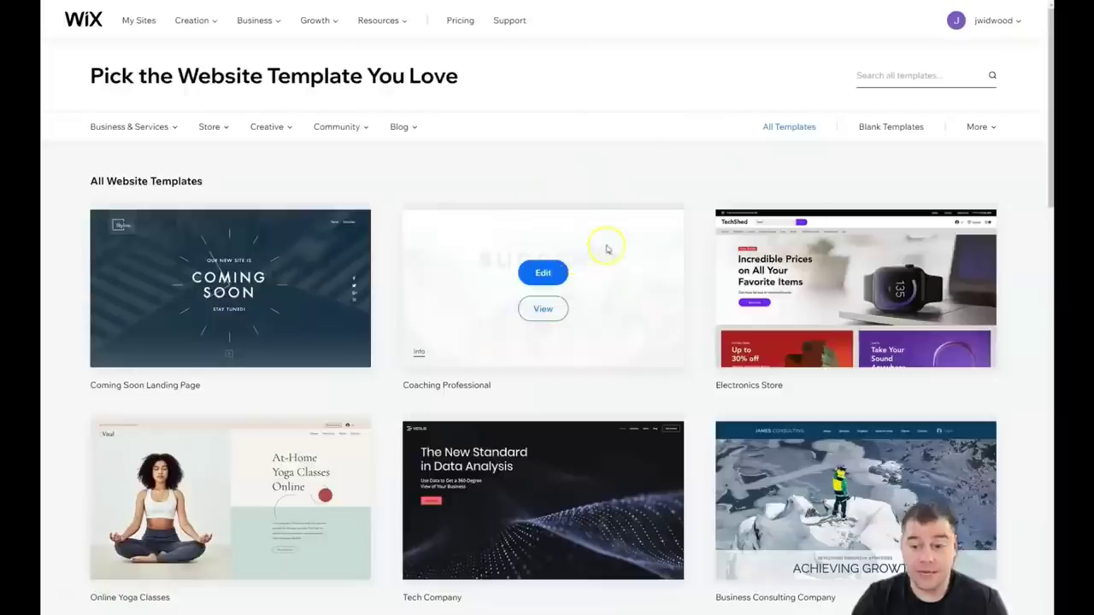
Browse the Business & Services, Store and Creative template categories, and look through the blank website templates.
{"action": "mouse_move", "coordinate": [163, 134]}
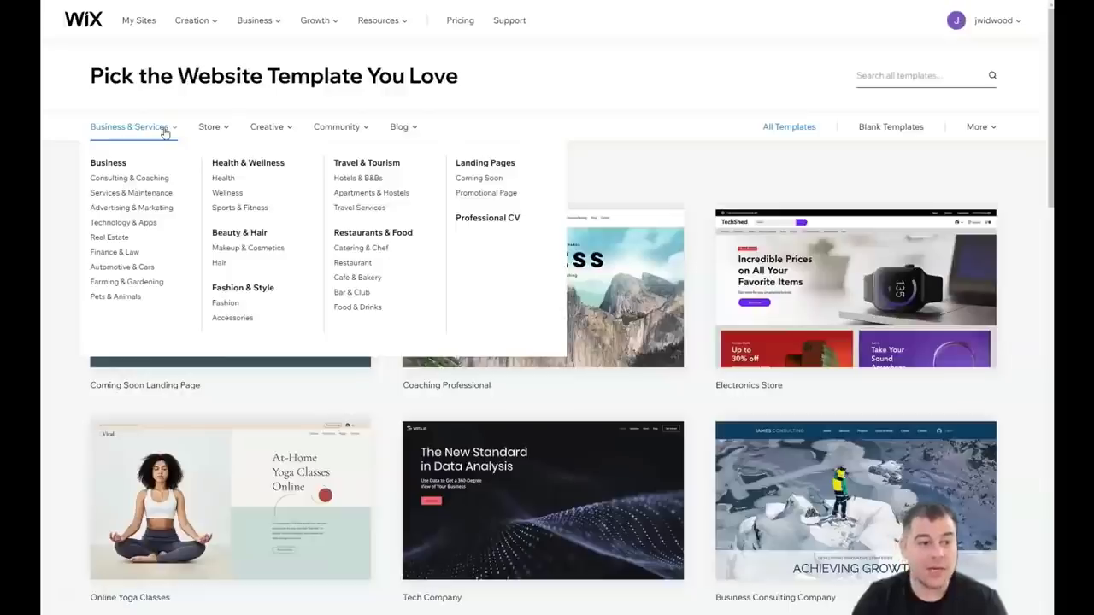
{"action": "mouse_move", "coordinate": [219, 131]}
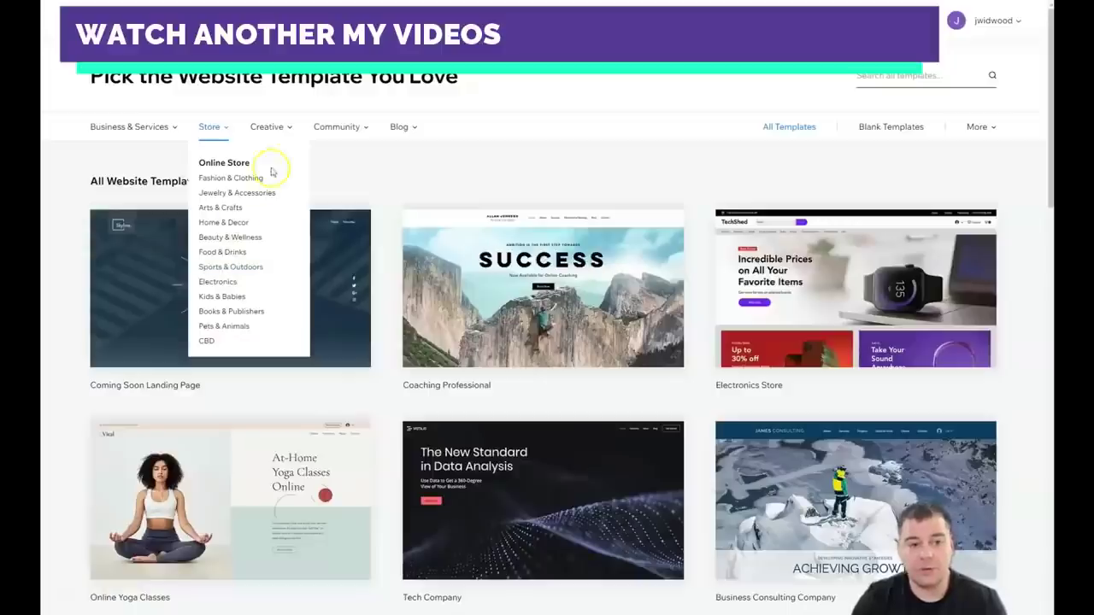
{"action": "mouse_move", "coordinate": [272, 130]}
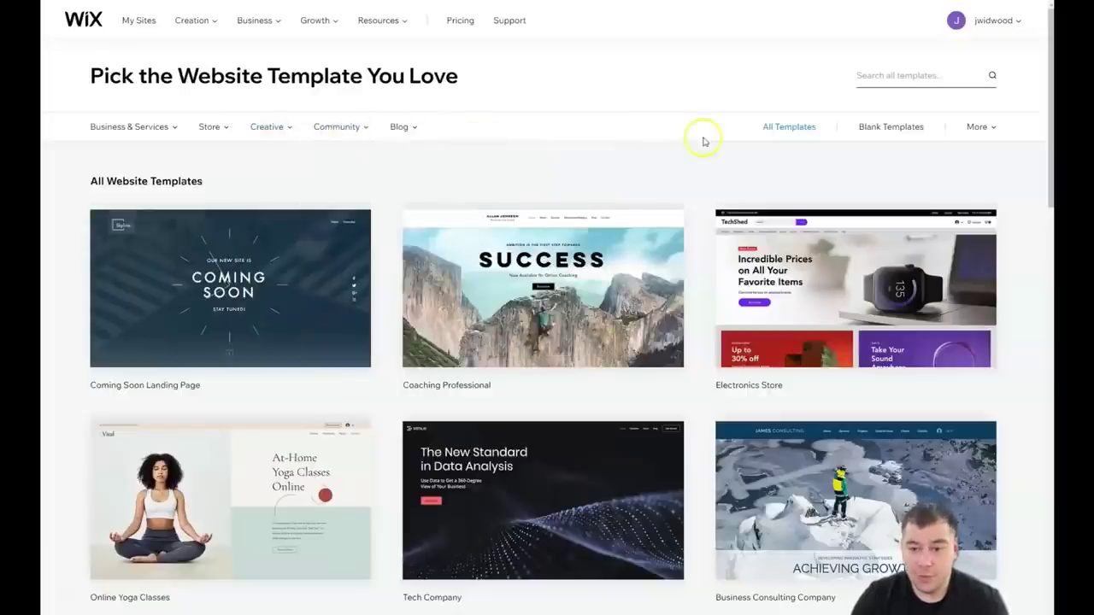
{"action": "left_click", "coordinate": [887, 128]}
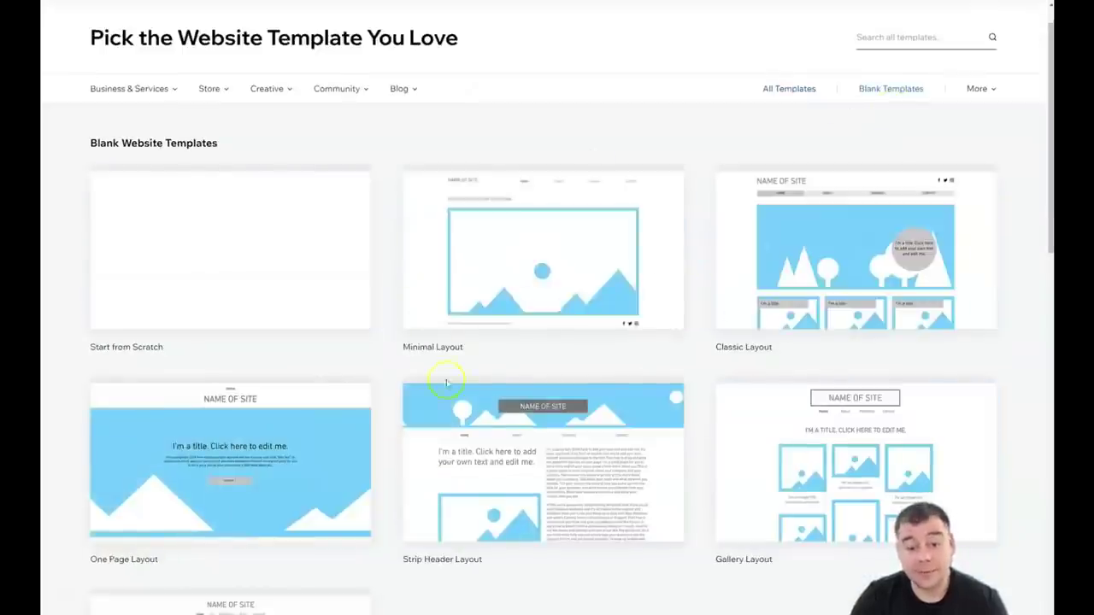
{"action": "mouse_move", "coordinate": [515, 313]}
{"action": "scroll", "coordinate": [830, 300], "scroll_direction": "down", "scroll_amount": 3}
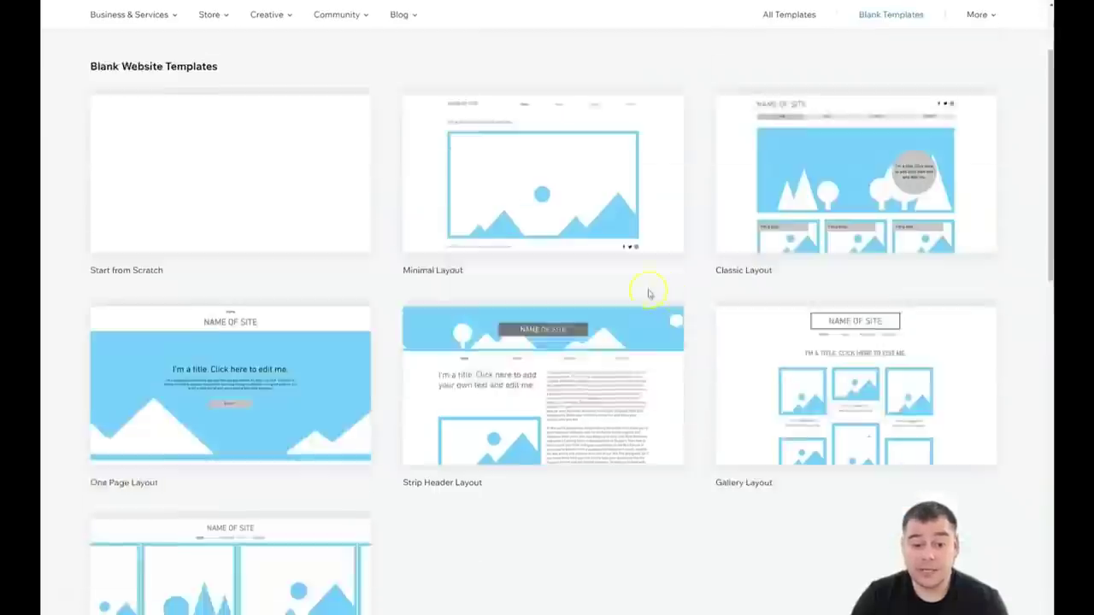
{"action": "mouse_move", "coordinate": [533, 274]}
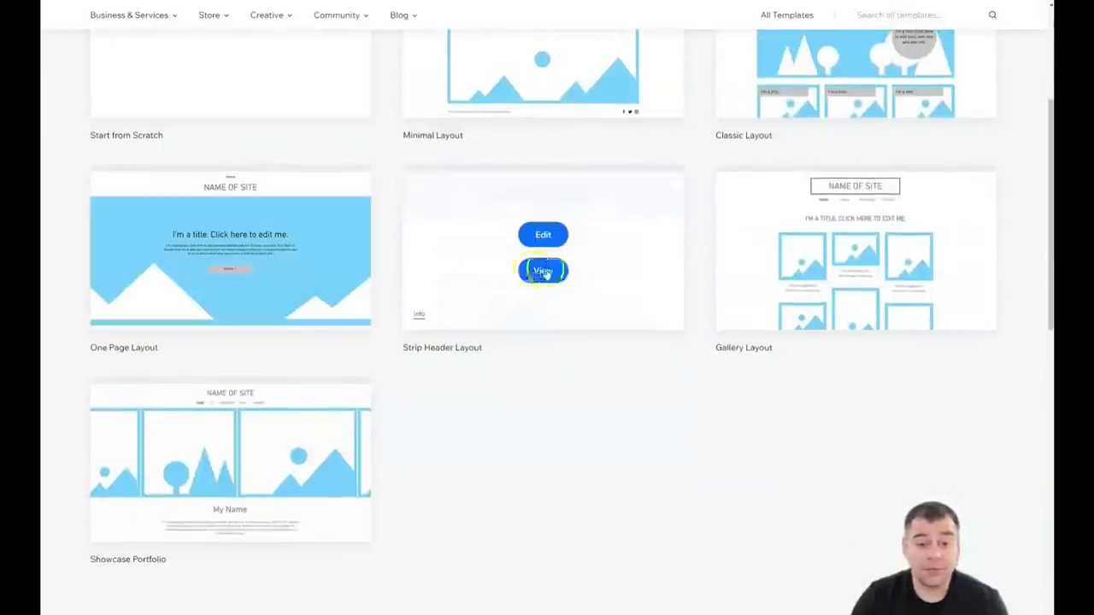
{"action": "scroll", "coordinate": [811, 244], "scroll_direction": "up", "scroll_amount": 3}
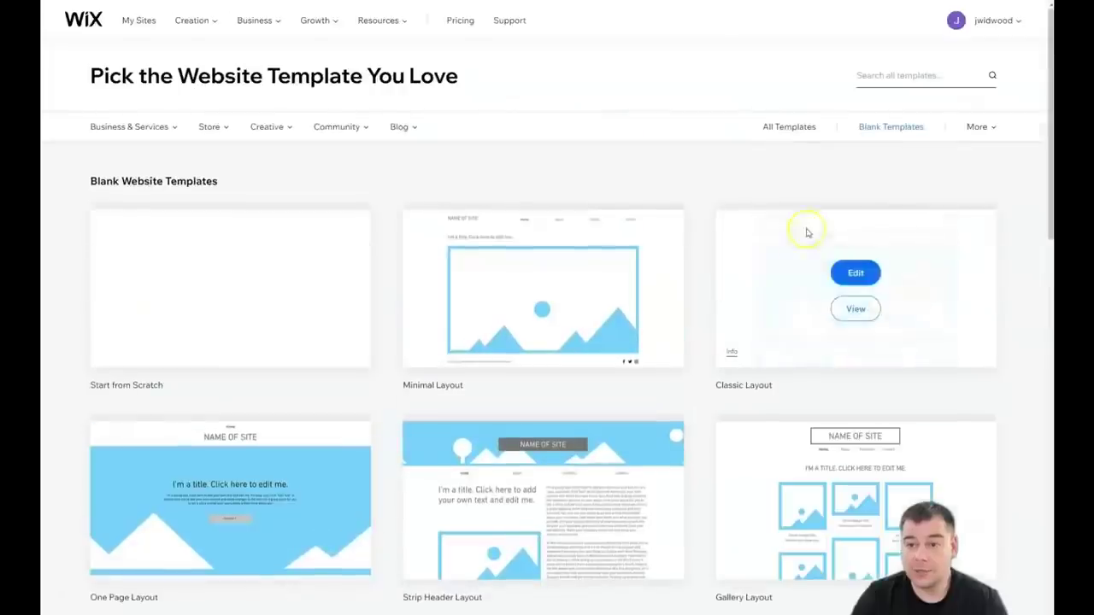
Return to all website templates and open the Coaching Professional template for editing.
{"action": "left_click", "coordinate": [787, 135]}
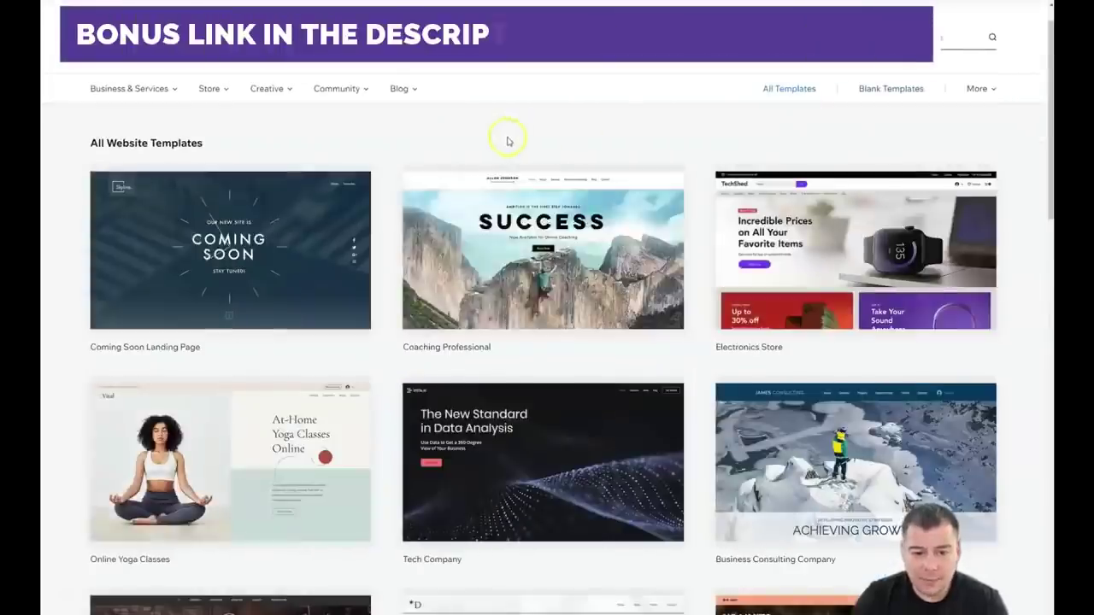
{"action": "mouse_move", "coordinate": [557, 258]}
{"action": "left_click", "coordinate": [544, 239]}
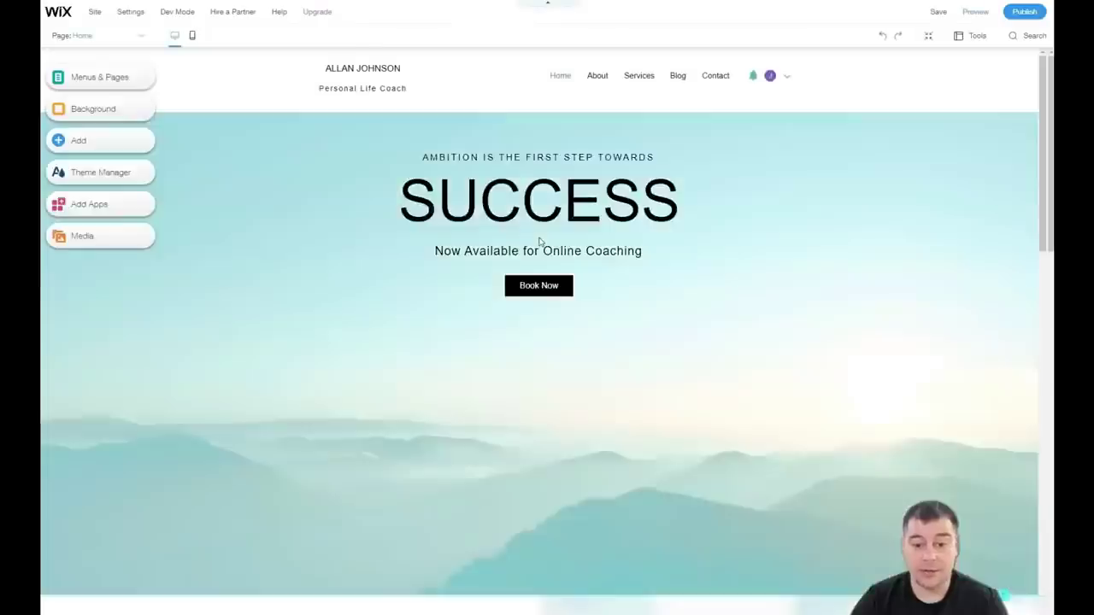
Hide the floating element toolbar in the editor.
{"action": "left_click", "coordinate": [462, 237]}
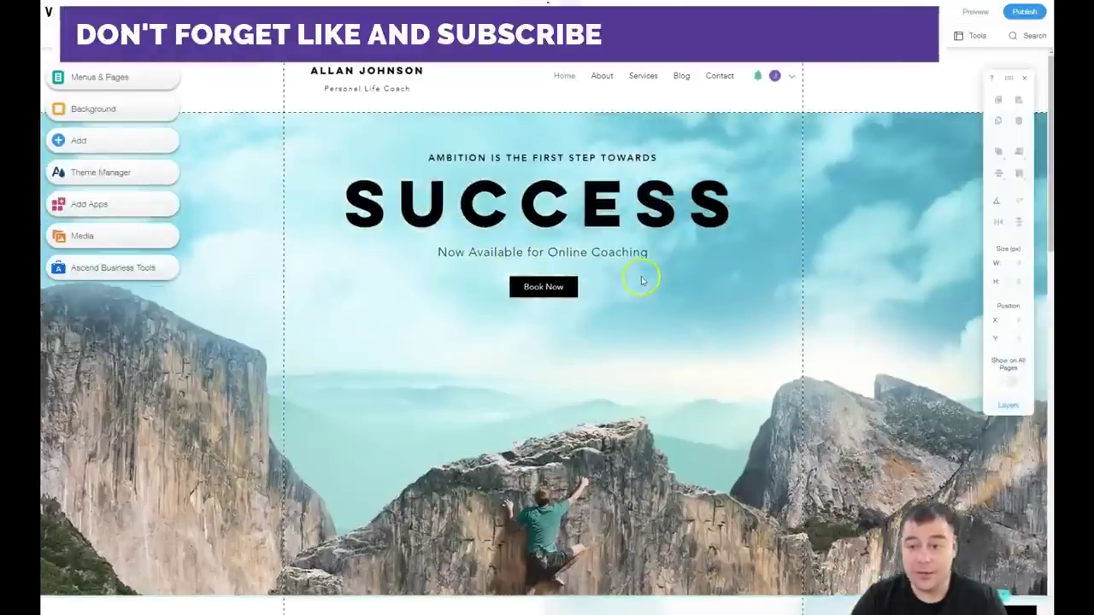
{"action": "left_click", "coordinate": [1027, 80]}
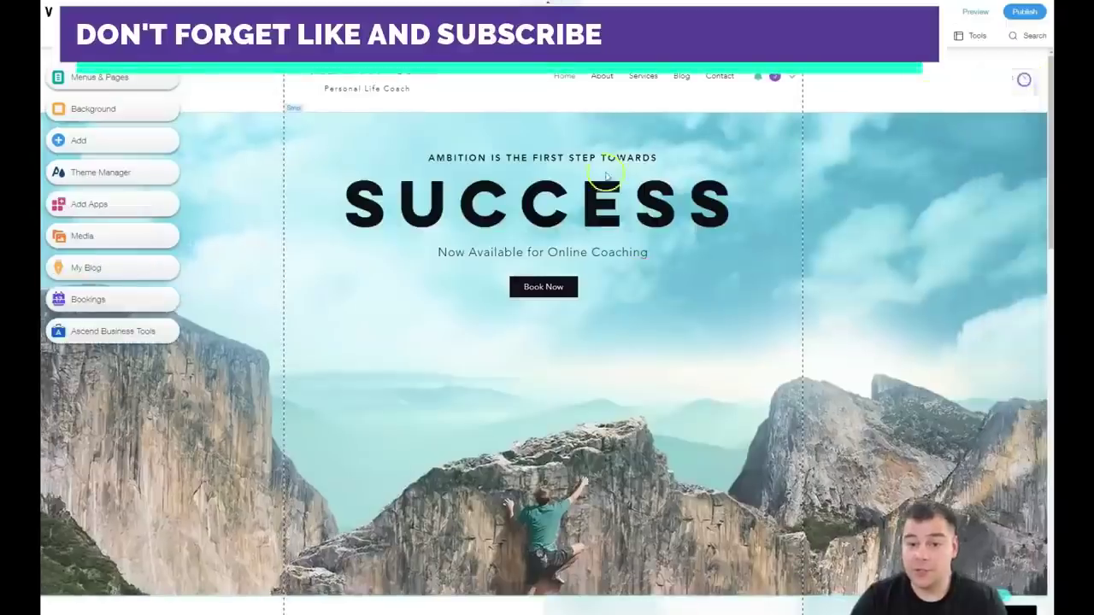
Look through the template's home page from the Success banner down to the Contact form and back.
{"action": "scroll", "coordinate": [547, 252], "scroll_direction": "down", "scroll_amount": 4}
{"action": "scroll", "coordinate": [545, 251], "scroll_direction": "down", "scroll_amount": 6}
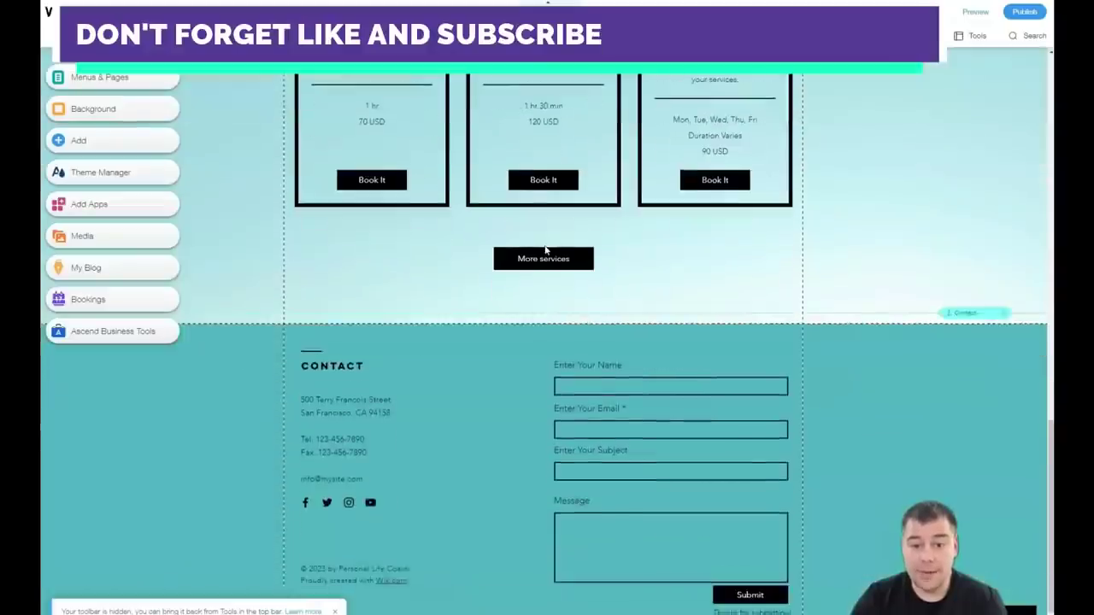
{"action": "scroll", "coordinate": [544, 250], "scroll_direction": "up", "scroll_amount": 5}
{"action": "scroll", "coordinate": [544, 251], "scroll_direction": "down", "scroll_amount": 3}
{"action": "scroll", "coordinate": [544, 250], "scroll_direction": "down", "scroll_amount": 3}
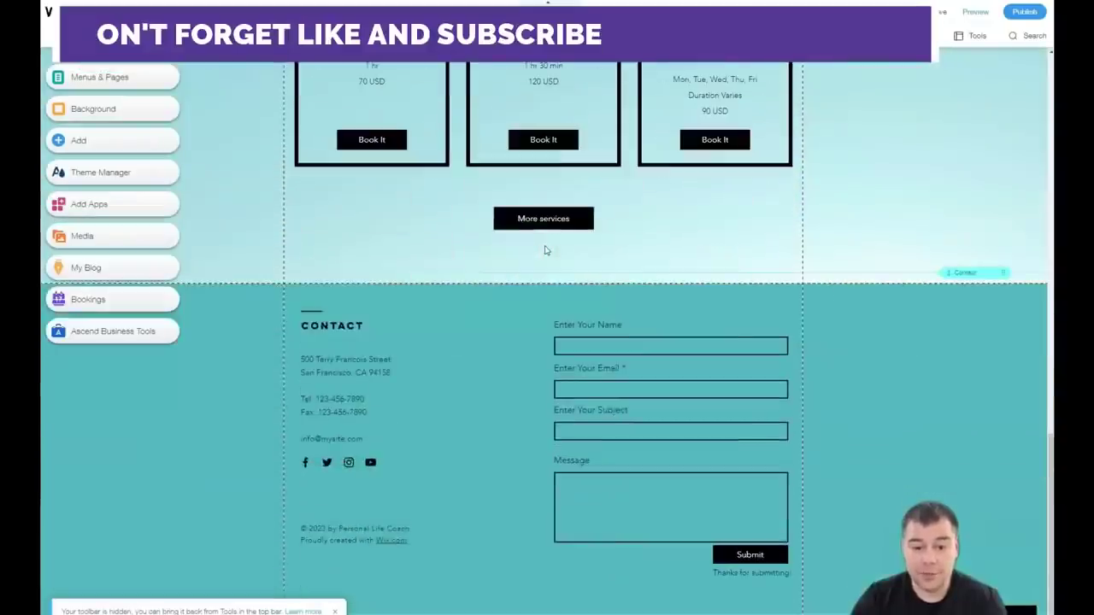
{"action": "scroll", "coordinate": [521, 265], "scroll_direction": "up", "scroll_amount": 4}
{"action": "scroll", "coordinate": [521, 267], "scroll_direction": "up", "scroll_amount": 10}
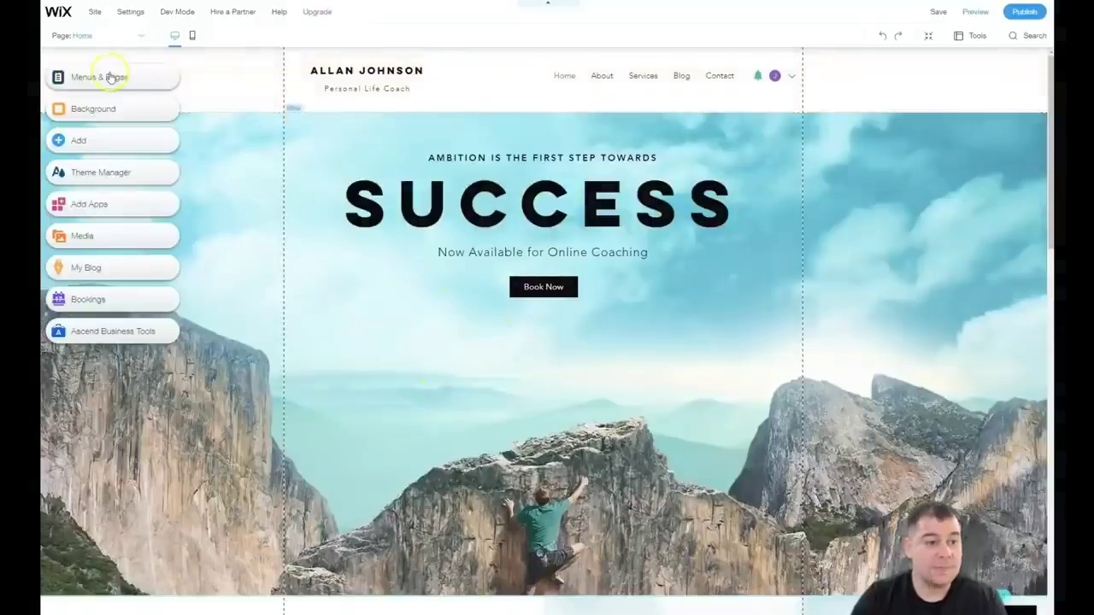
Check the Site and Settings options, and display the page's sections in Zoom Out mode.
{"action": "left_click", "coordinate": [94, 12]}
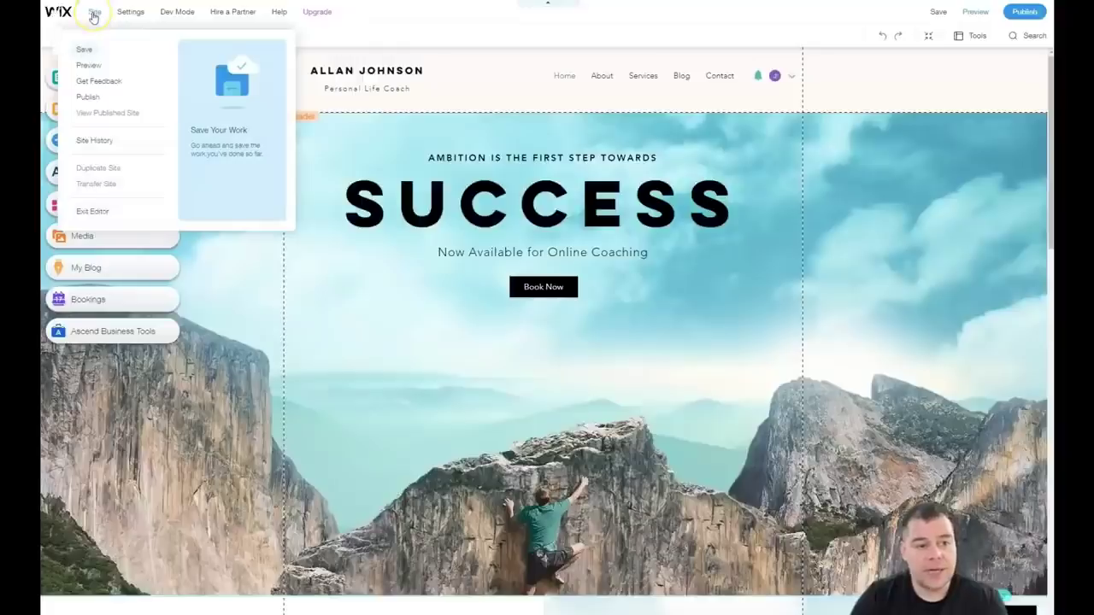
{"action": "mouse_move", "coordinate": [131, 12]}
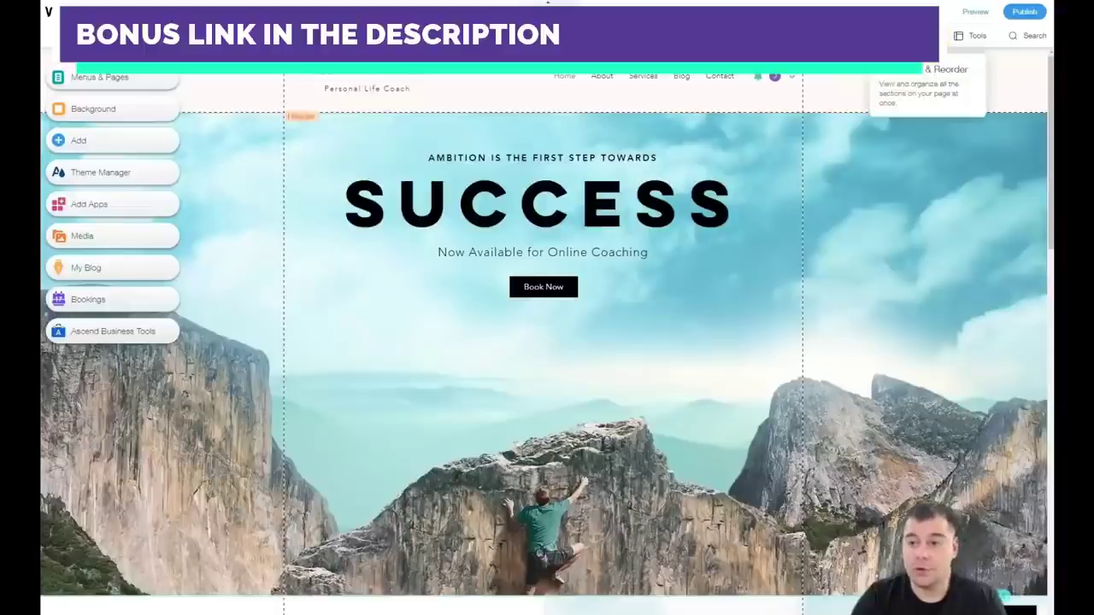
{"action": "left_click", "coordinate": [932, 35]}
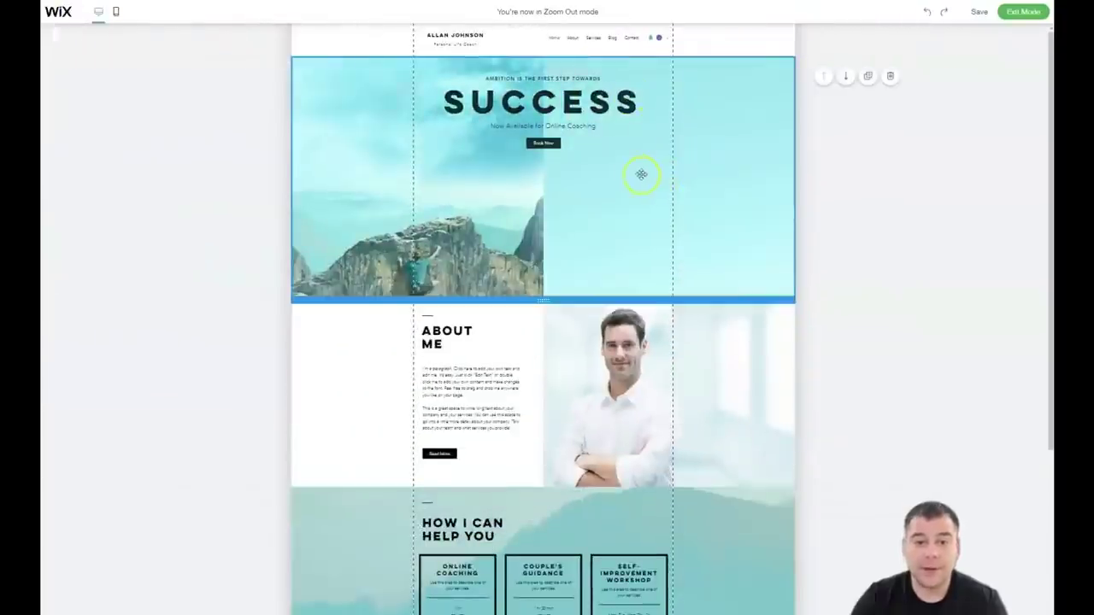
Look through the page's sections from the Success banner down to the Contact form in Zoom Out mode, and exit the mode.
{"action": "scroll", "coordinate": [626, 177], "scroll_direction": "down", "scroll_amount": 2}
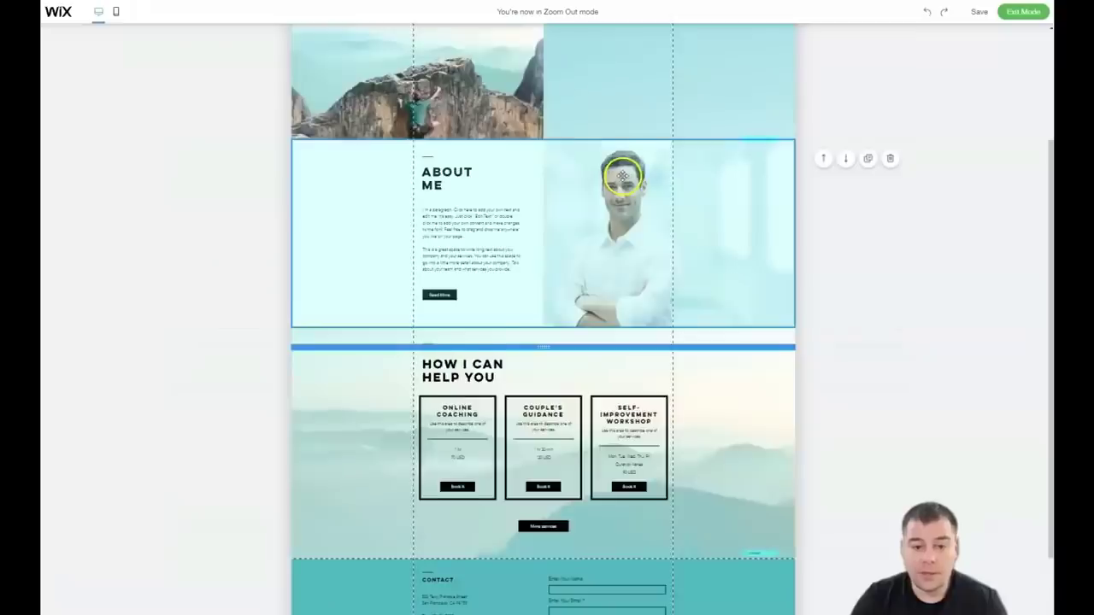
{"action": "scroll", "coordinate": [622, 176], "scroll_direction": "down", "scroll_amount": 1}
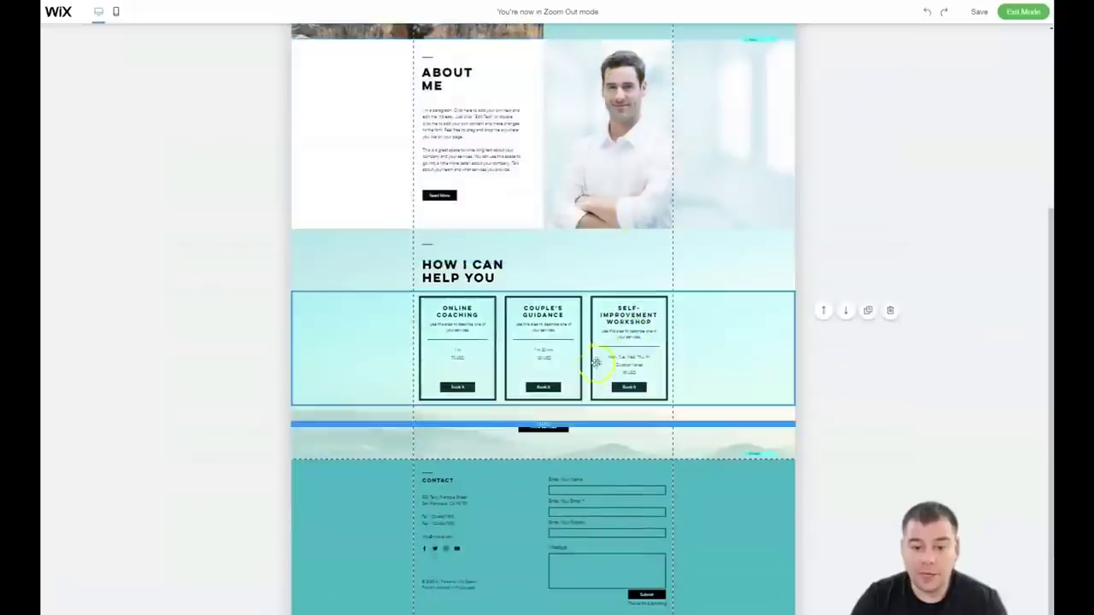
{"action": "scroll", "coordinate": [590, 350], "scroll_direction": "up", "scroll_amount": 1}
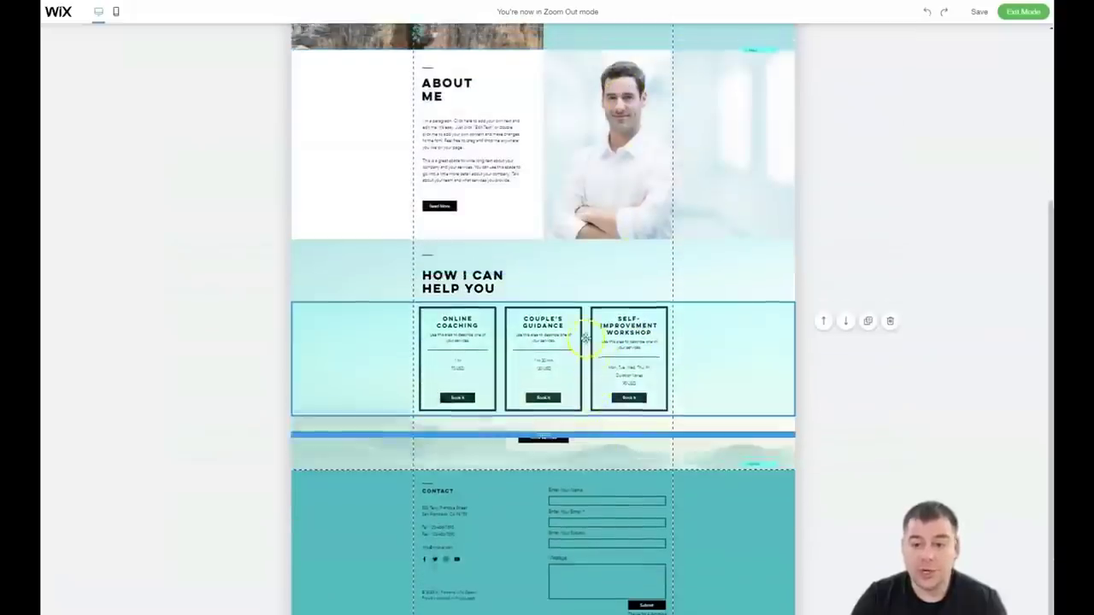
{"action": "scroll", "coordinate": [586, 339], "scroll_direction": "up", "scroll_amount": 3}
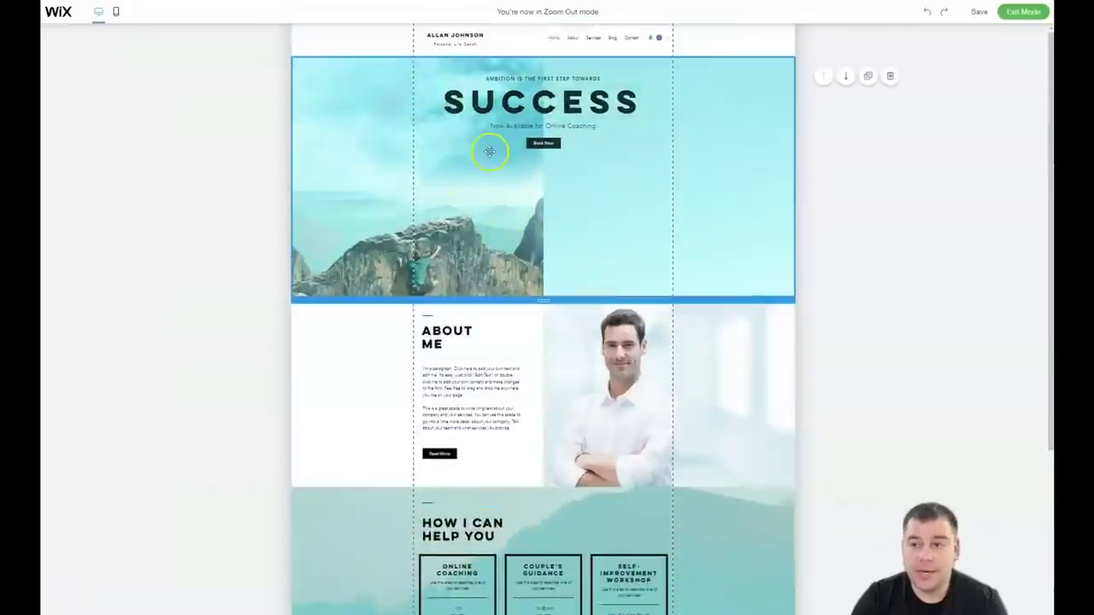
{"action": "scroll", "coordinate": [557, 190], "scroll_direction": "down", "scroll_amount": 3}
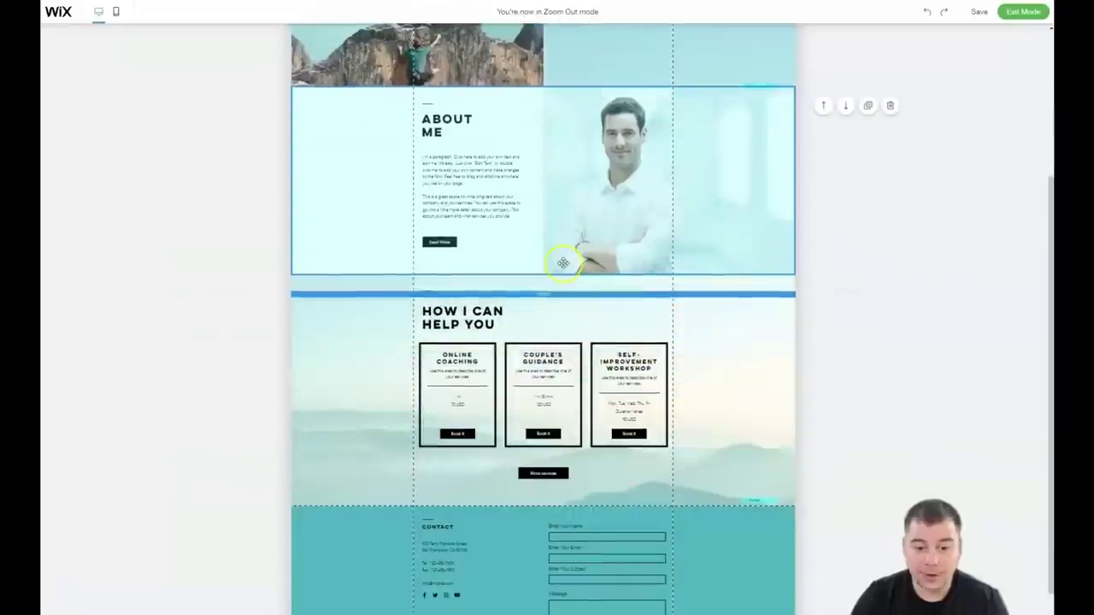
{"action": "scroll", "coordinate": [567, 268], "scroll_direction": "down", "scroll_amount": 1}
{"action": "scroll", "coordinate": [568, 299], "scroll_direction": "up", "scroll_amount": 3}
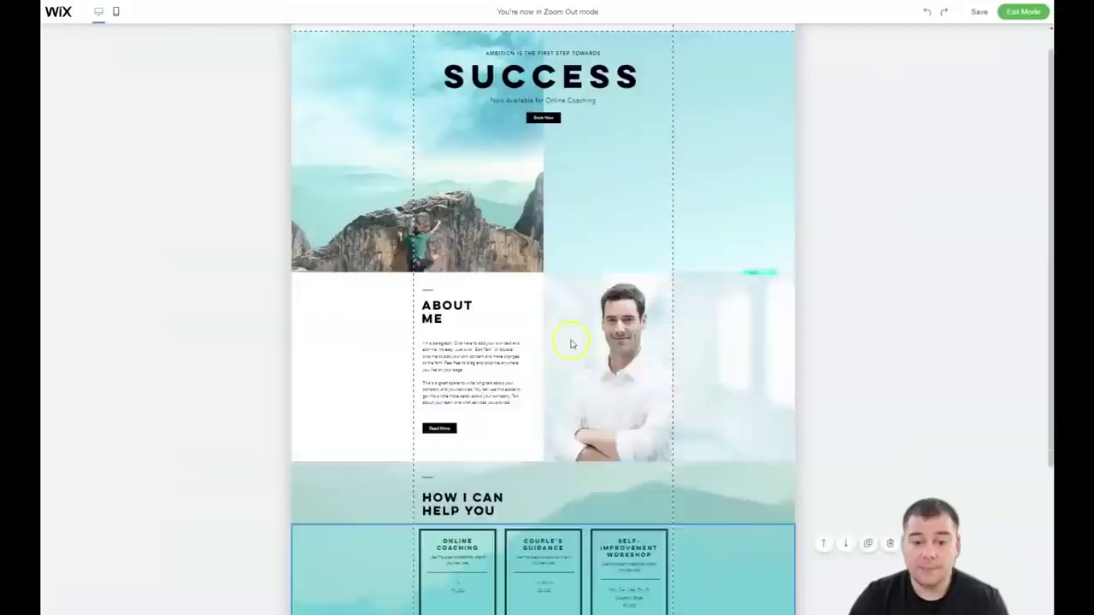
{"action": "left_click", "coordinate": [1023, 11]}
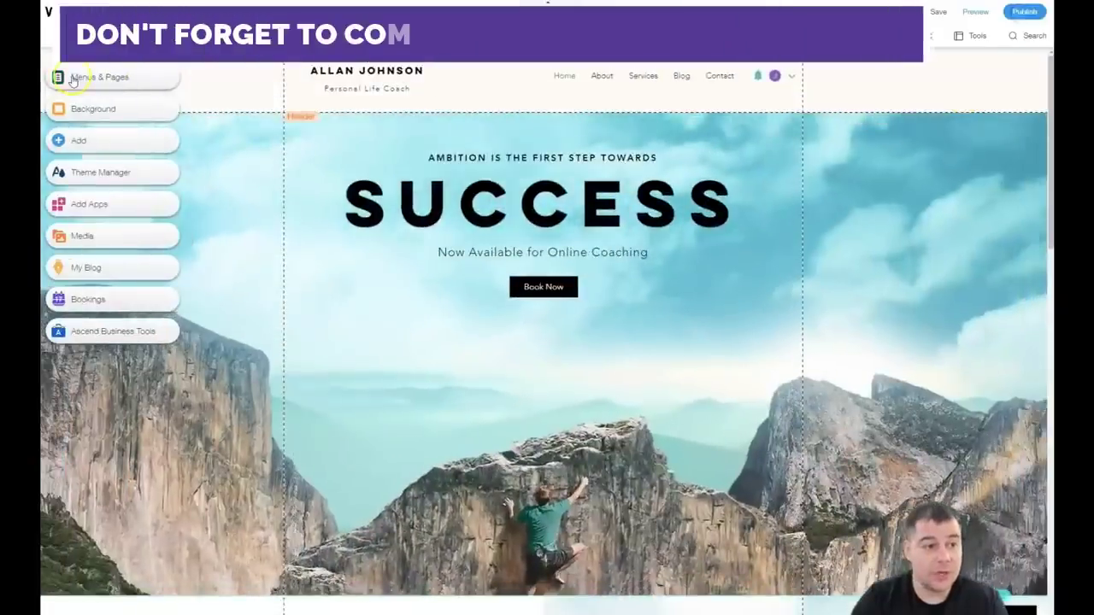
Delete the Services page from the site menu together with its Wix Bookings app.
{"action": "left_click", "coordinate": [72, 79]}
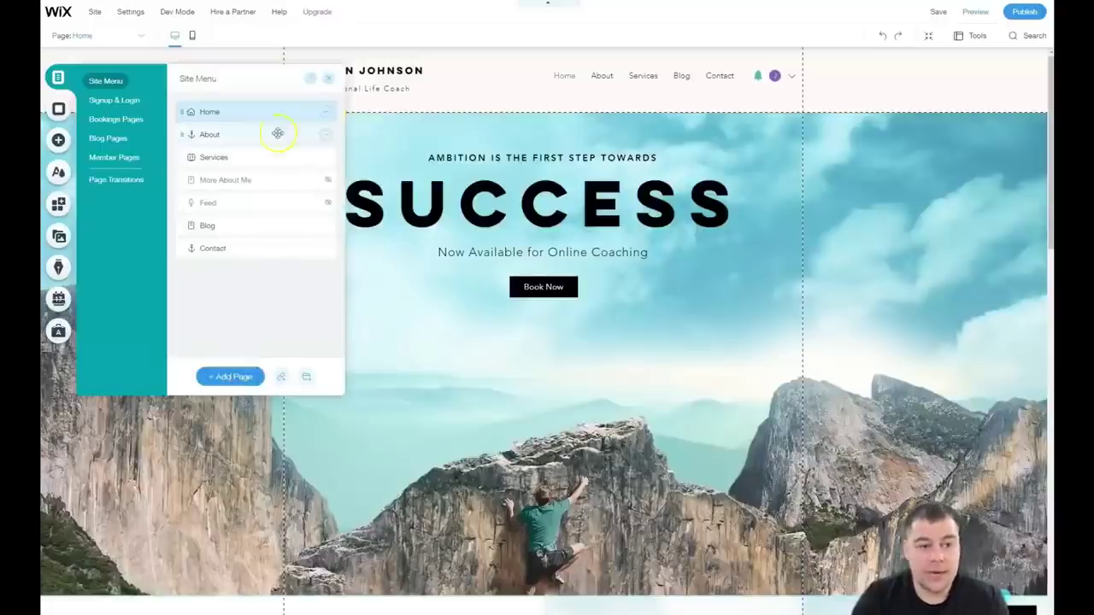
{"action": "left_click", "coordinate": [326, 158]}
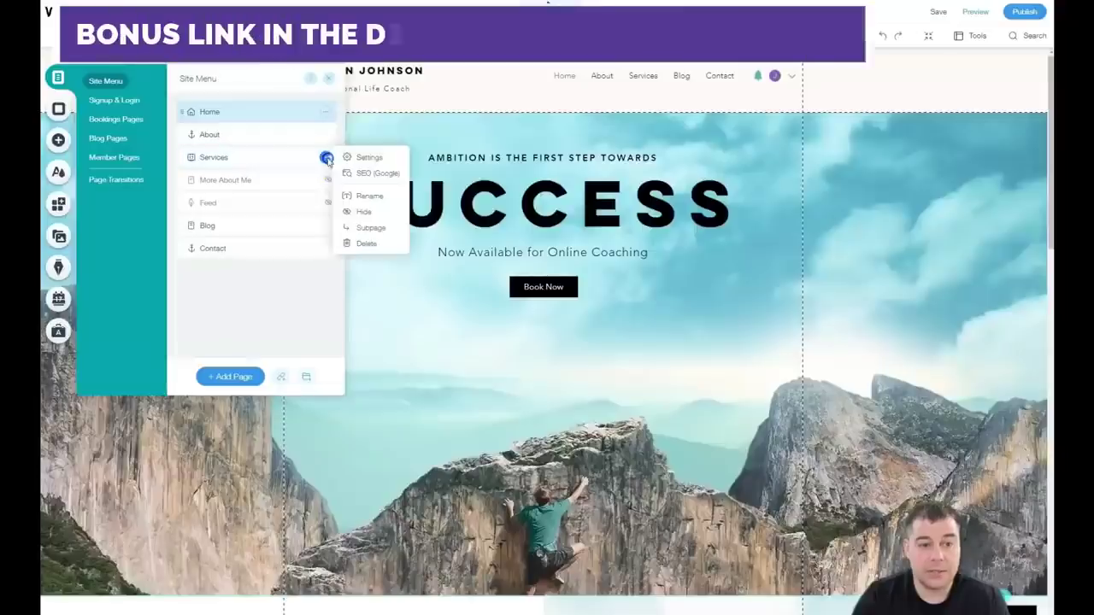
{"action": "left_click", "coordinate": [355, 244]}
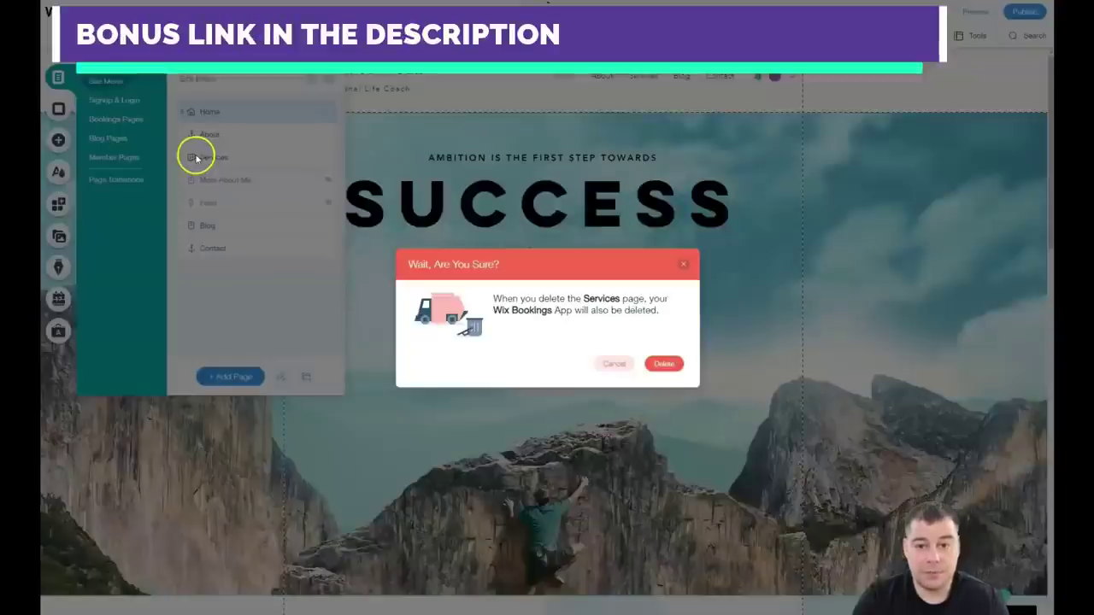
{"action": "left_click", "coordinate": [664, 362]}
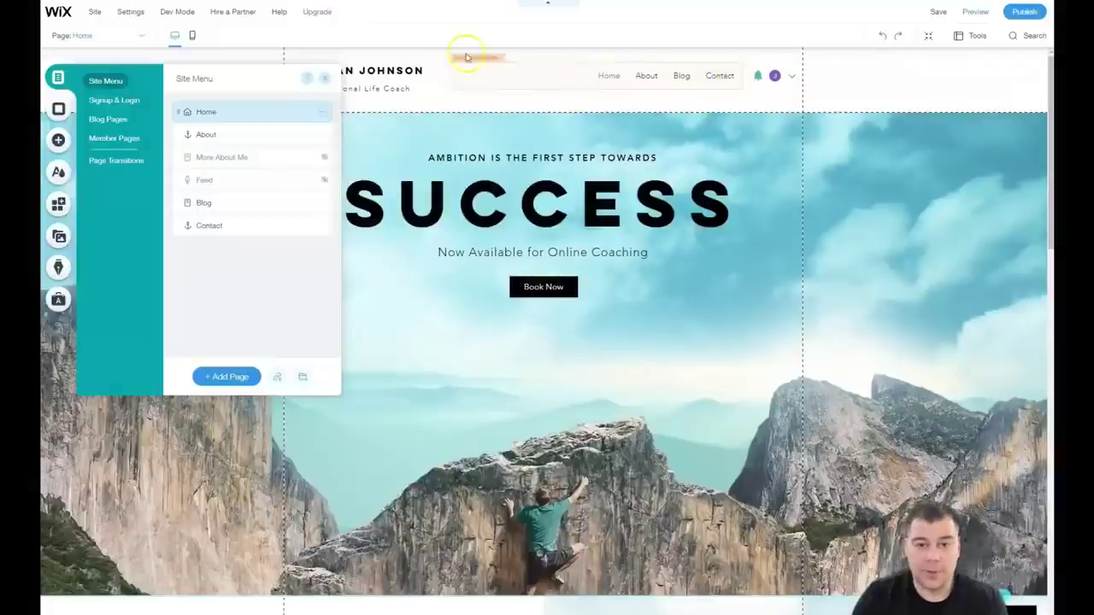
Review the Home page's info, layout, permissions, SEO and social share settings, and check the site's page transition options.
{"action": "left_click", "coordinate": [321, 113]}
{"action": "left_click", "coordinate": [321, 113]}
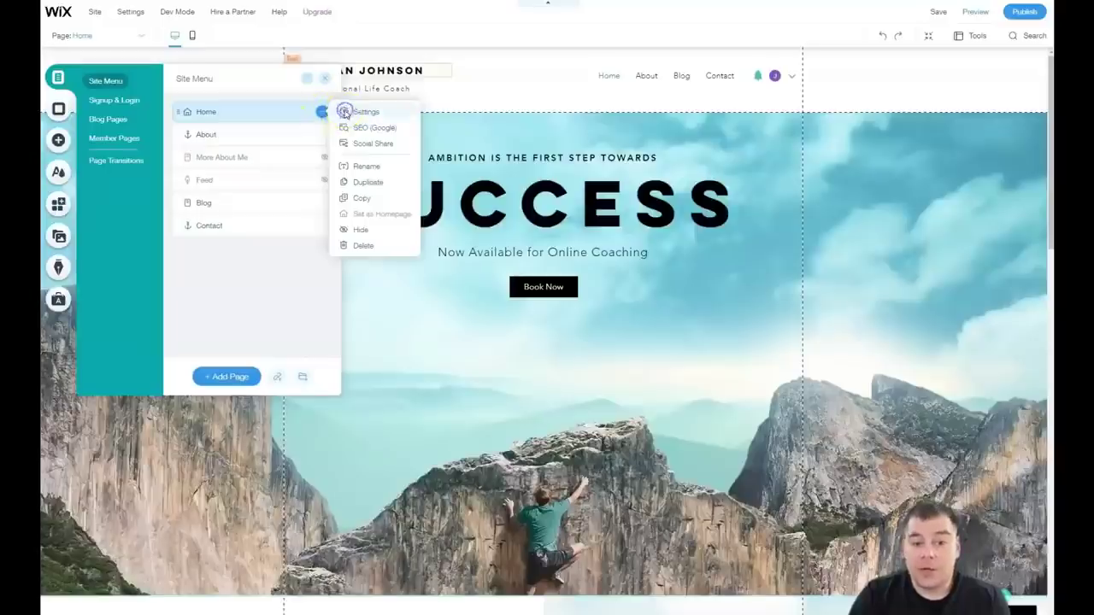
{"action": "left_click", "coordinate": [344, 112]}
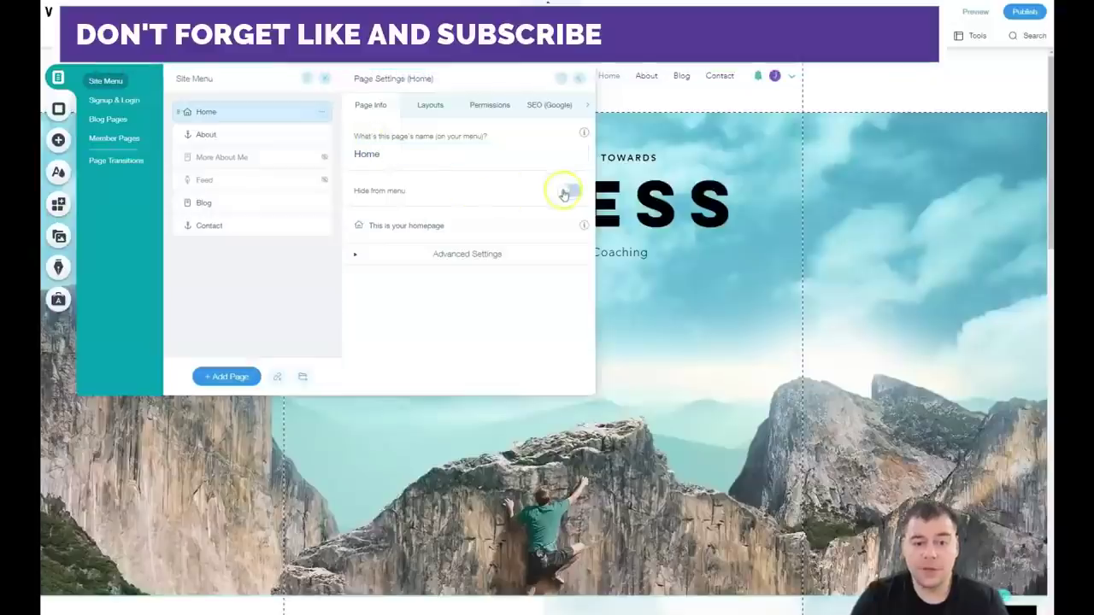
{"action": "left_click", "coordinate": [429, 105]}
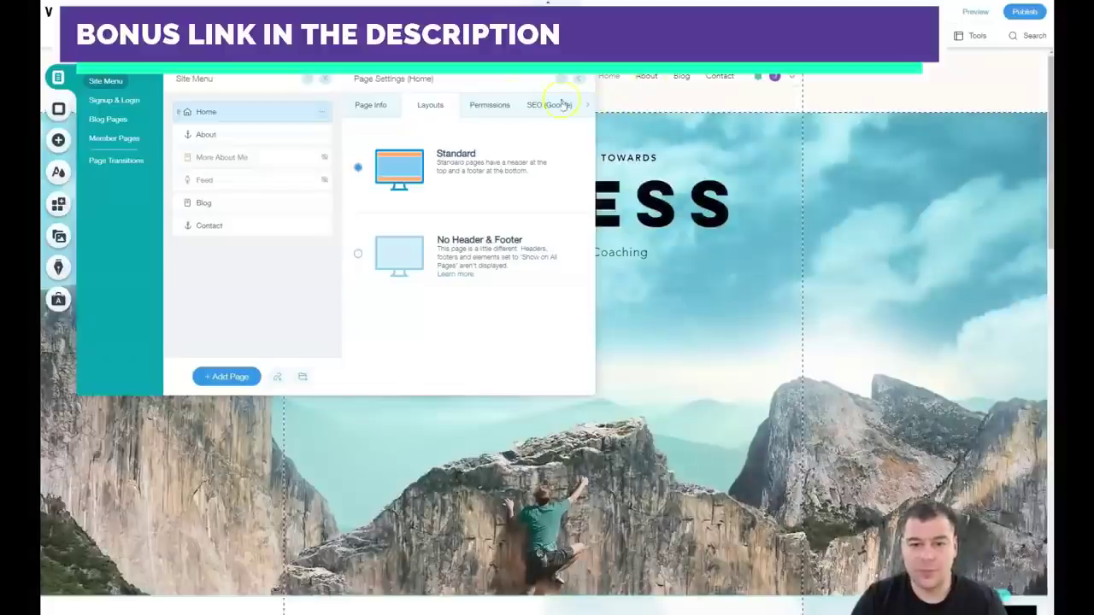
{"action": "left_click", "coordinate": [486, 107]}
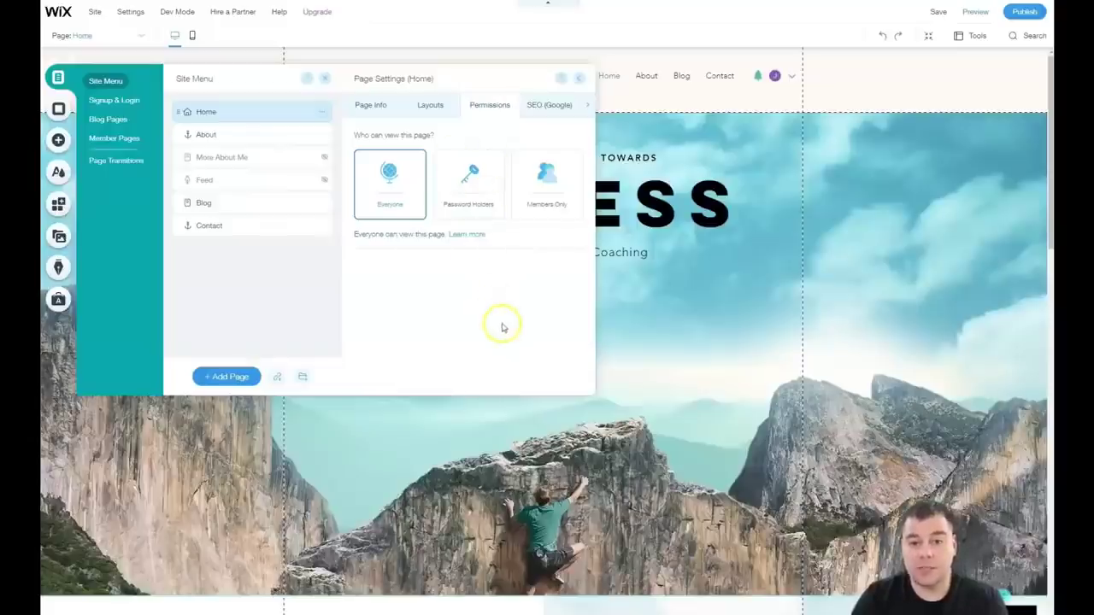
{"action": "left_click", "coordinate": [539, 106]}
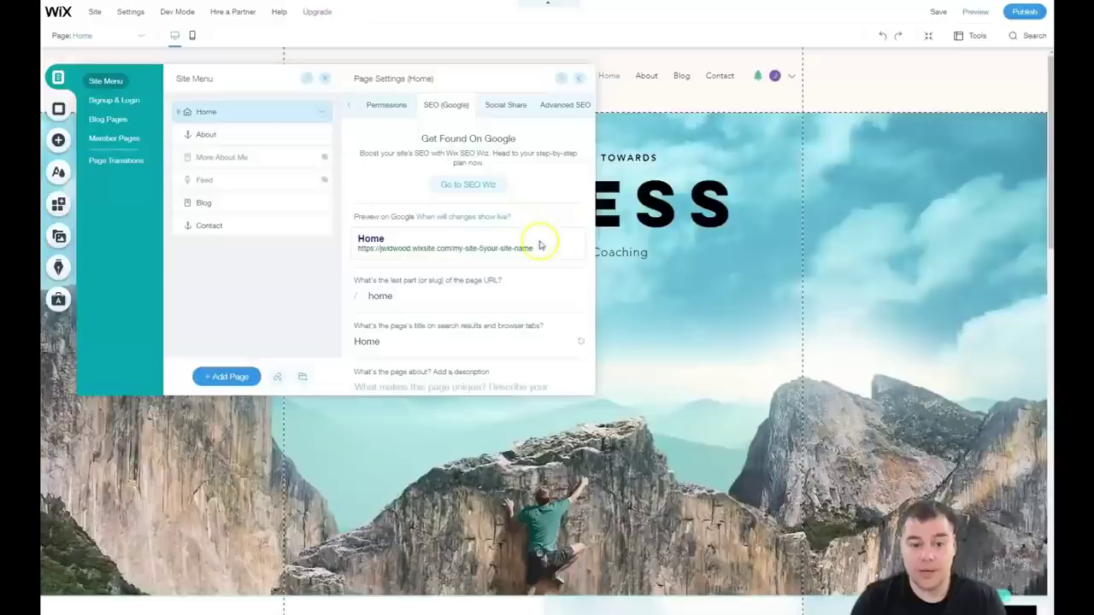
{"action": "scroll", "coordinate": [532, 246], "scroll_direction": "down", "scroll_amount": 2}
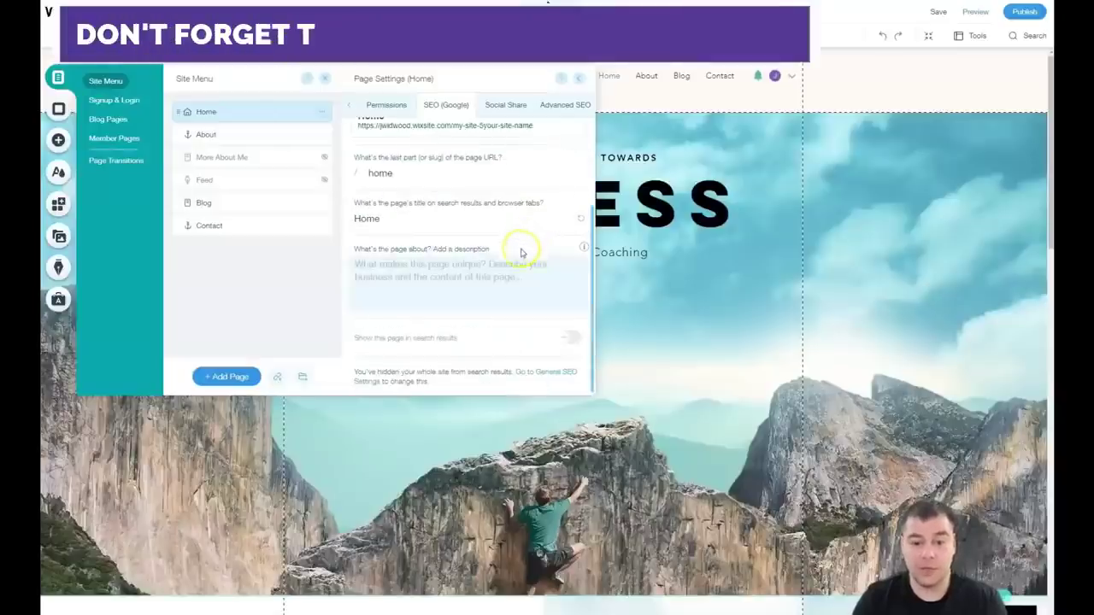
{"action": "scroll", "coordinate": [520, 250], "scroll_direction": "up", "scroll_amount": 2}
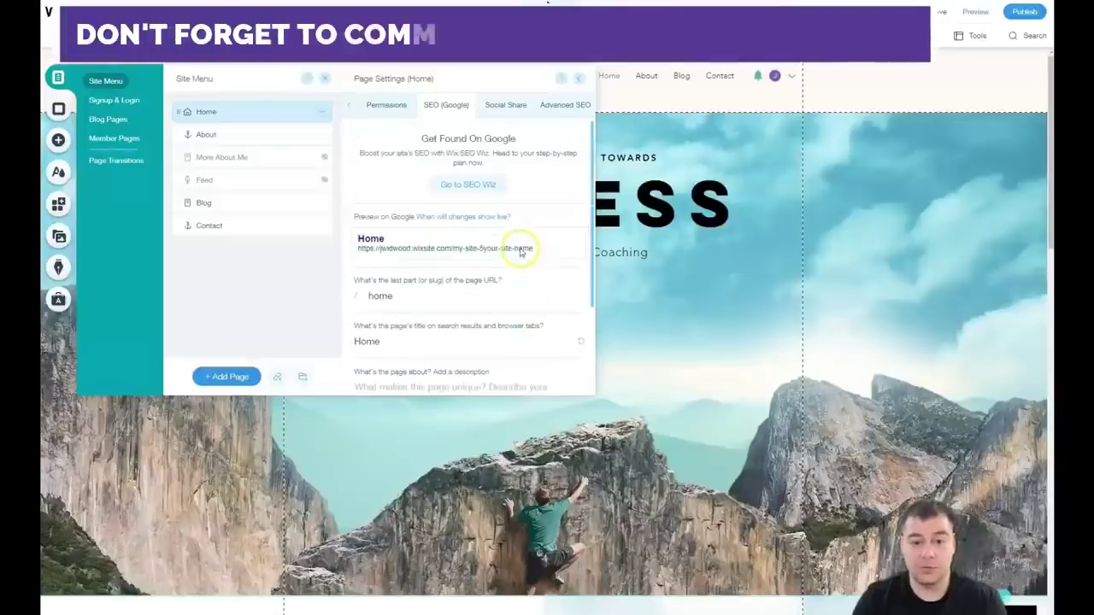
{"action": "left_click", "coordinate": [499, 109]}
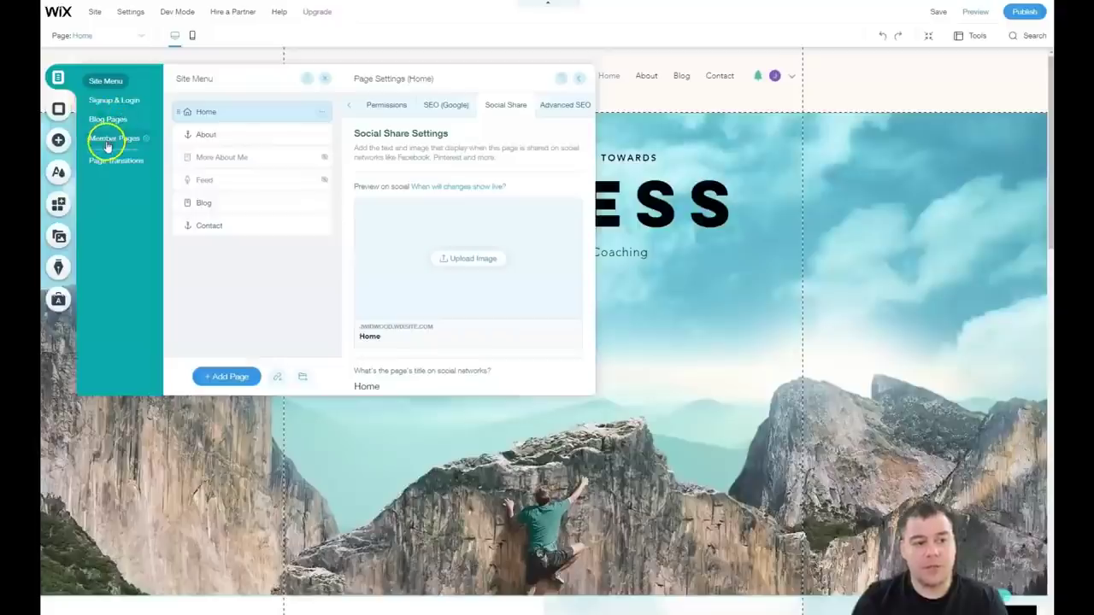
{"action": "left_click", "coordinate": [112, 166]}
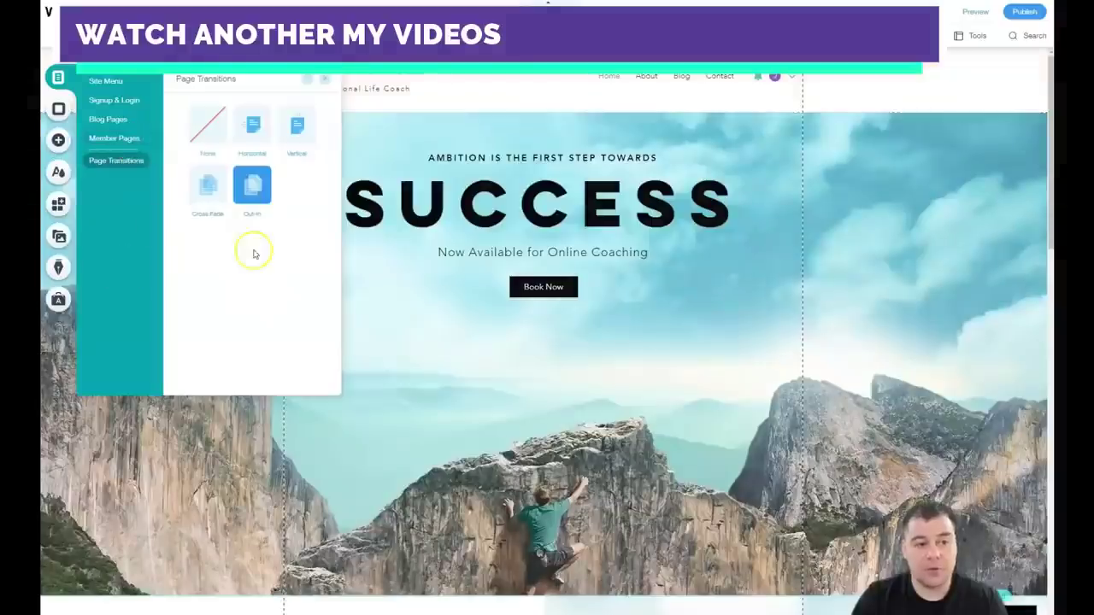
{"action": "left_click", "coordinate": [325, 84]}
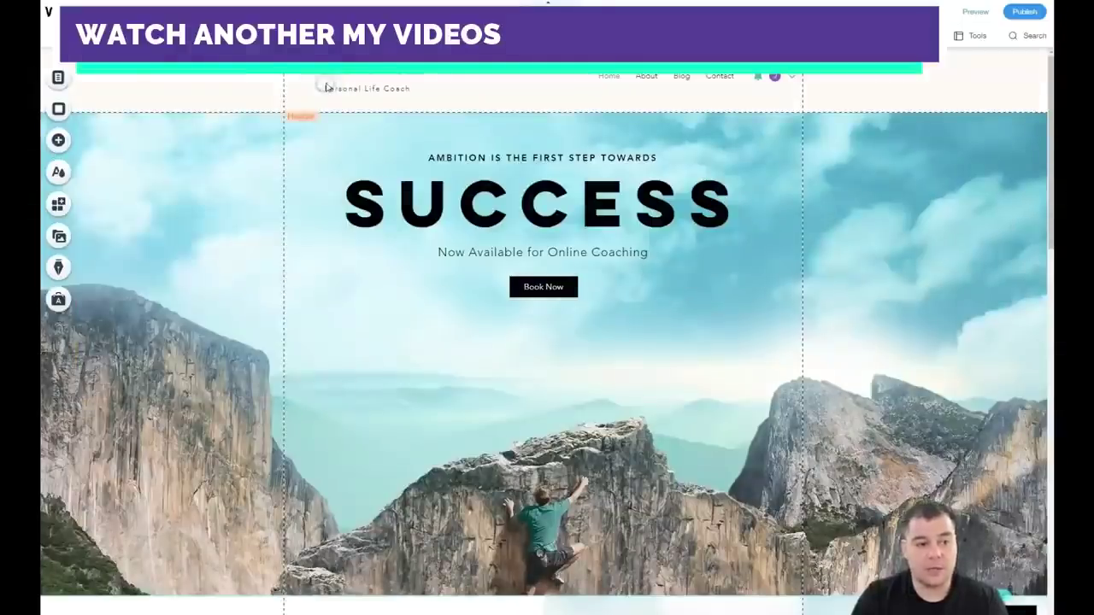
Display the page background options and examine how the background shows behind the How I Can Help You section.
{"action": "scroll", "coordinate": [416, 366], "scroll_direction": "down", "scroll_amount": 8}
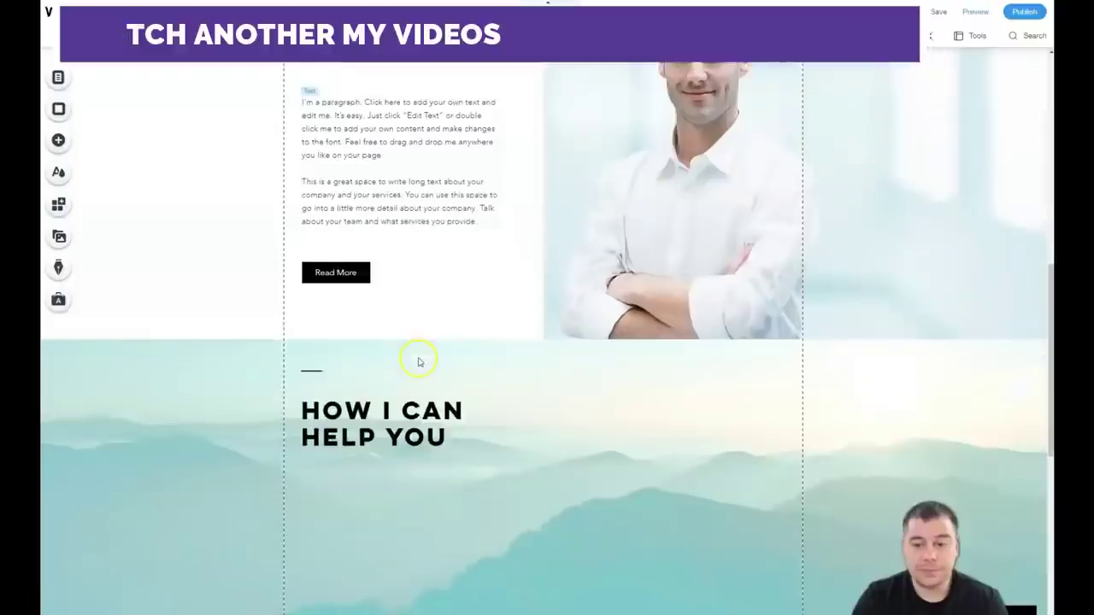
{"action": "scroll", "coordinate": [405, 335], "scroll_direction": "down", "scroll_amount": 4}
{"action": "scroll", "coordinate": [405, 334], "scroll_direction": "up", "scroll_amount": 1}
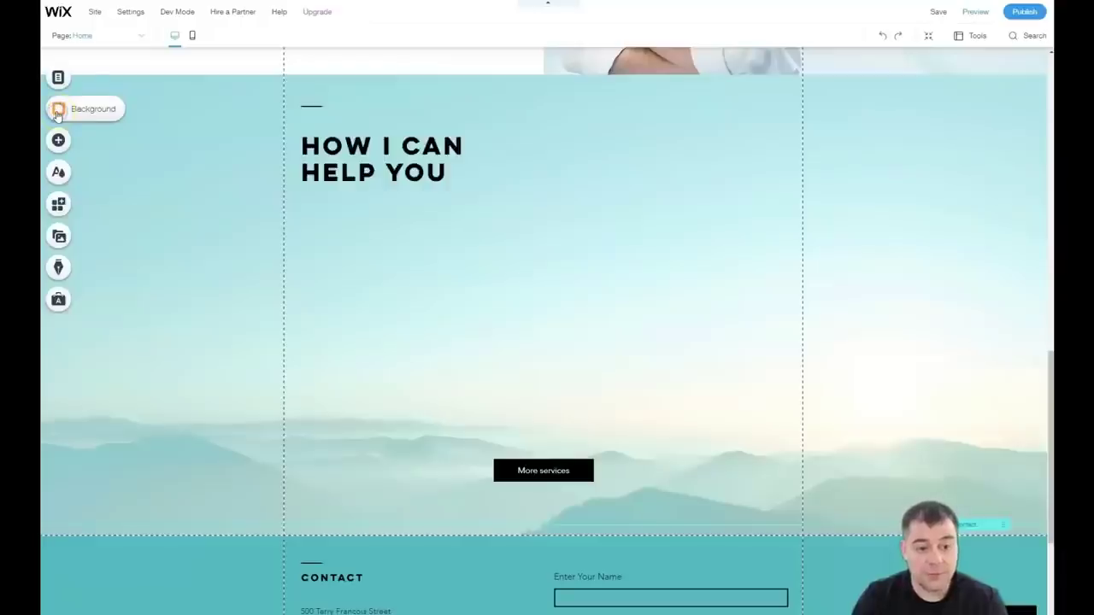
{"action": "left_click", "coordinate": [58, 110]}
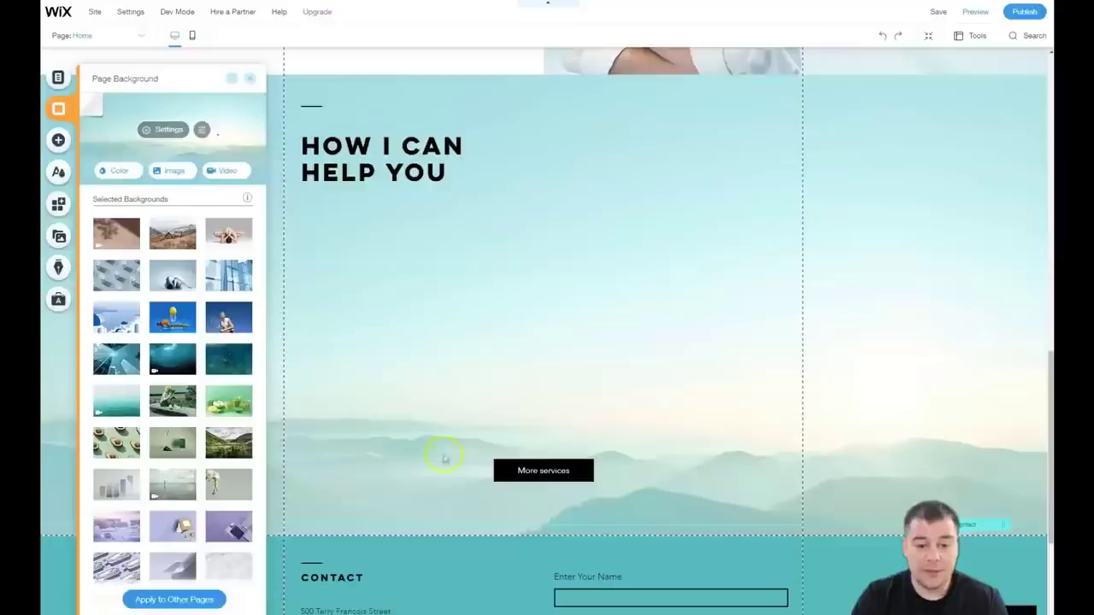
{"action": "scroll", "coordinate": [425, 308], "scroll_direction": "up", "scroll_amount": 2}
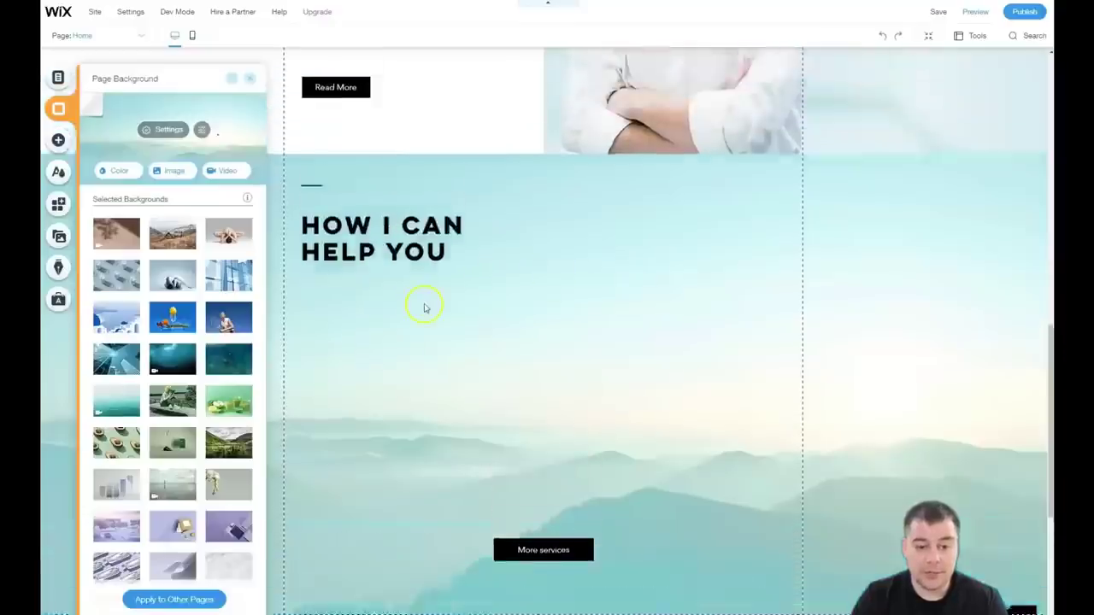
{"action": "scroll", "coordinate": [520, 330], "scroll_direction": "down", "scroll_amount": 3}
{"action": "scroll", "coordinate": [578, 342], "scroll_direction": "up", "scroll_amount": 3}
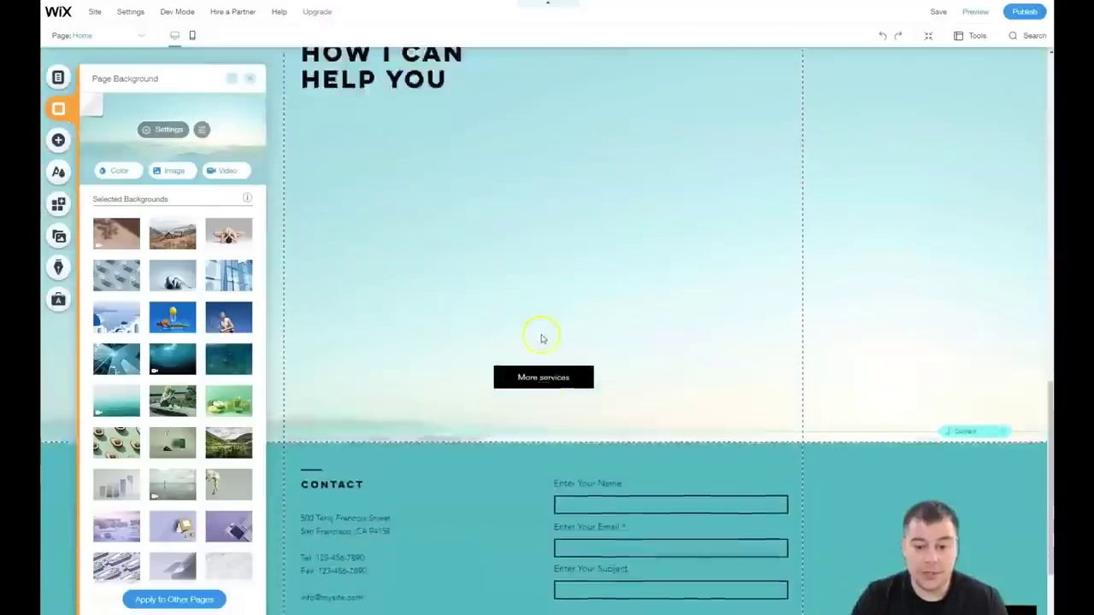
{"action": "scroll", "coordinate": [609, 424], "scroll_direction": "up", "scroll_amount": 4}
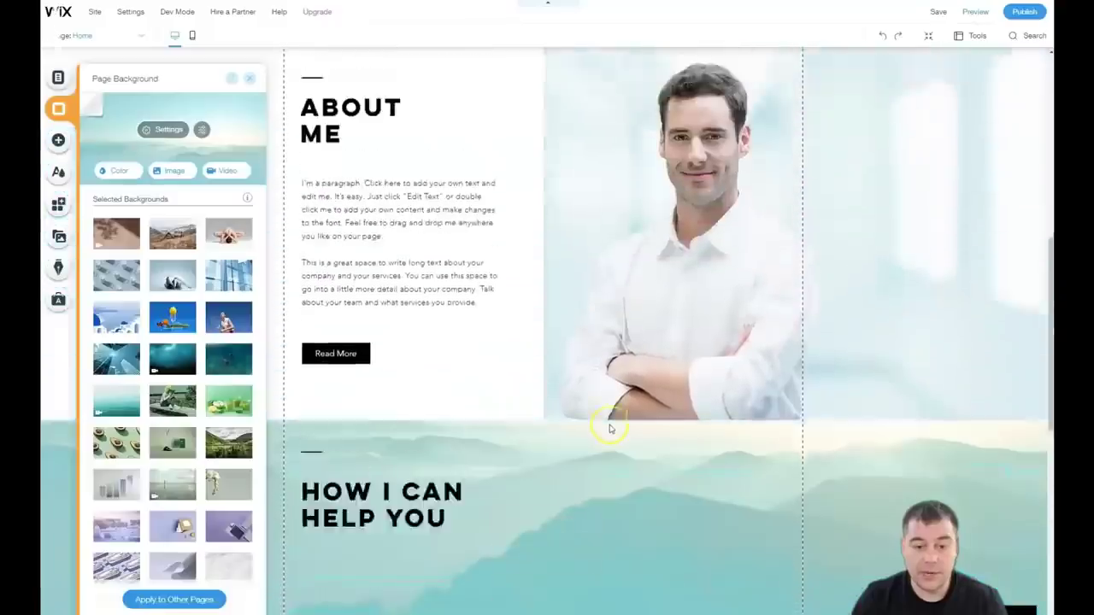
{"action": "scroll", "coordinate": [547, 393], "scroll_direction": "down", "scroll_amount": 5}
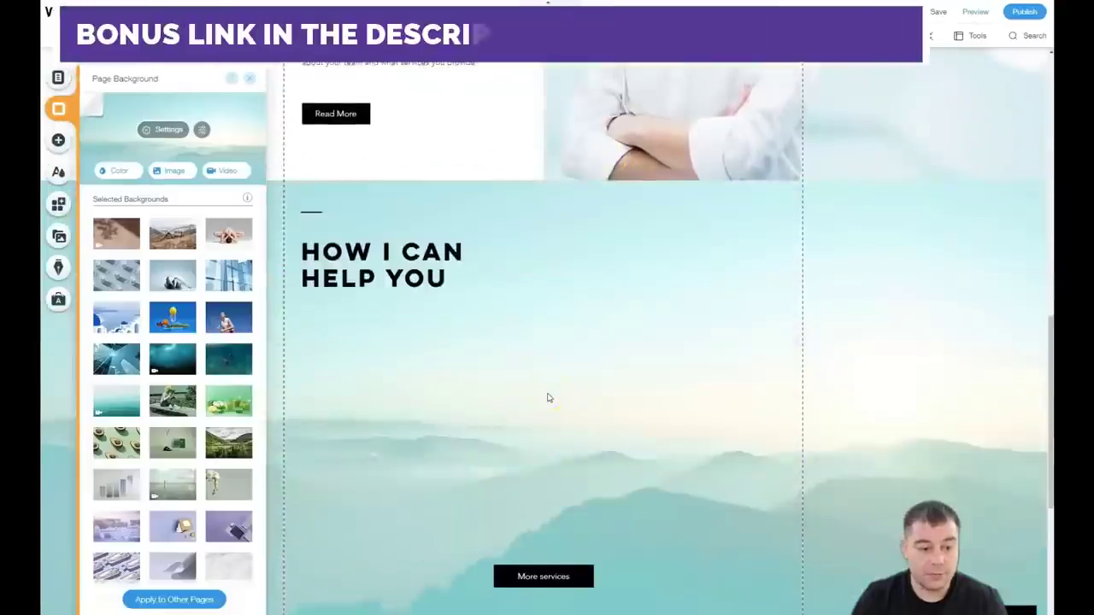
{"action": "scroll", "coordinate": [525, 378], "scroll_direction": "down", "scroll_amount": 4}
{"action": "scroll", "coordinate": [501, 349], "scroll_direction": "up", "scroll_amount": 3}
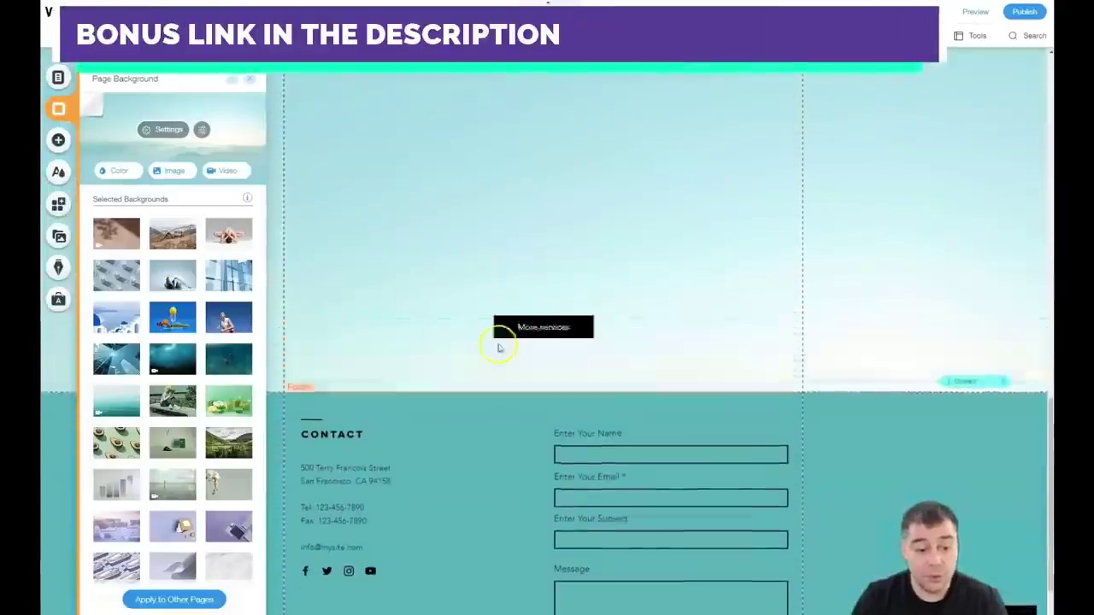
Try the black-and-white forested hills image as the page background, and undo the change.
{"action": "scroll", "coordinate": [171, 393], "scroll_direction": "down", "scroll_amount": 10}
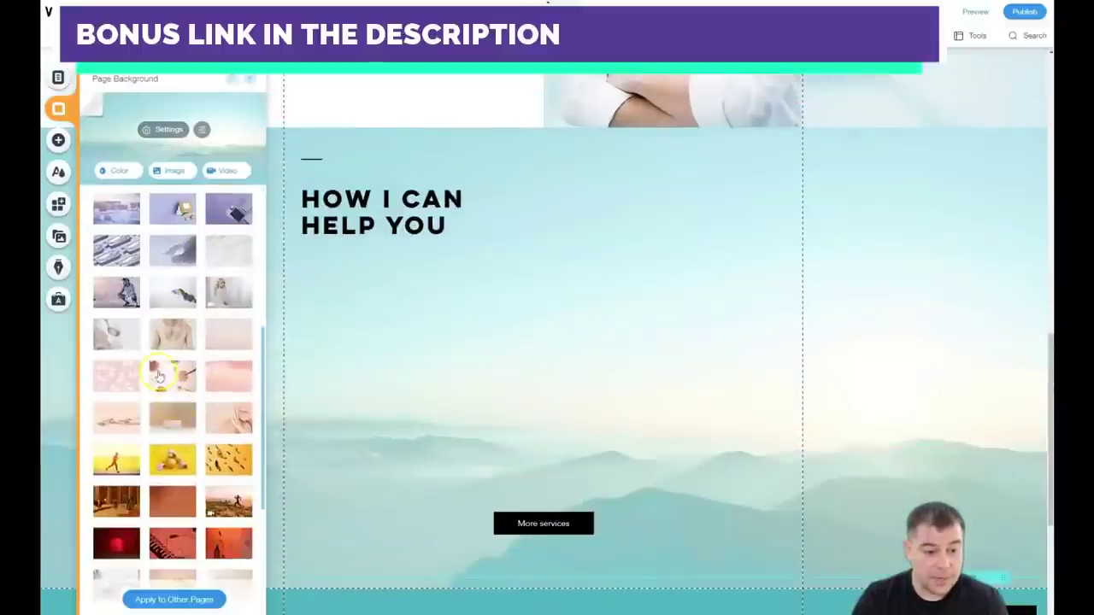
{"action": "scroll", "coordinate": [150, 350], "scroll_direction": "down", "scroll_amount": 2}
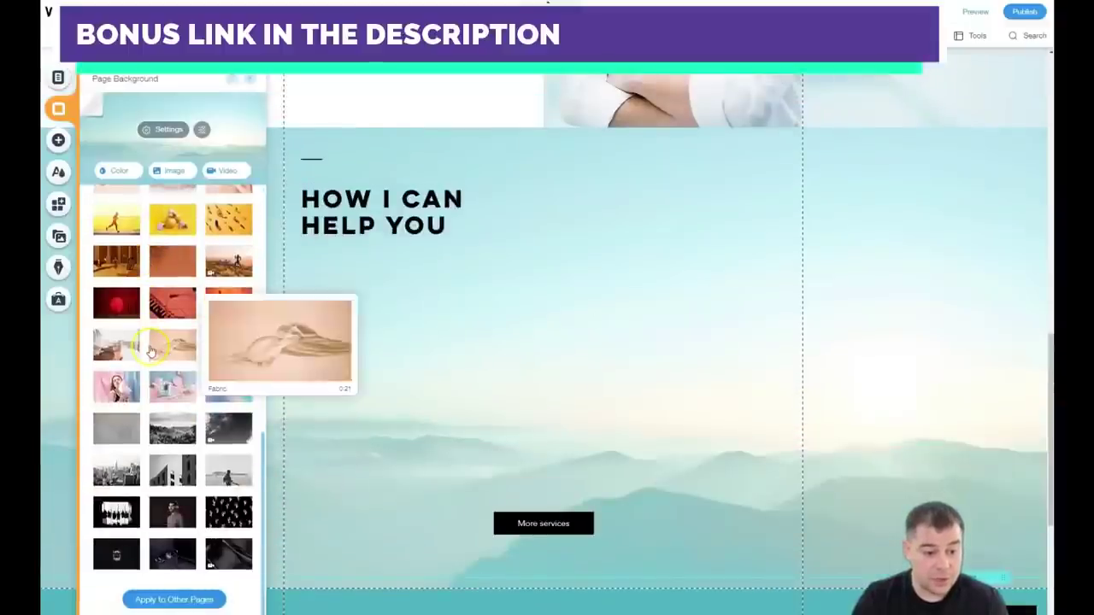
{"action": "left_click", "coordinate": [172, 425]}
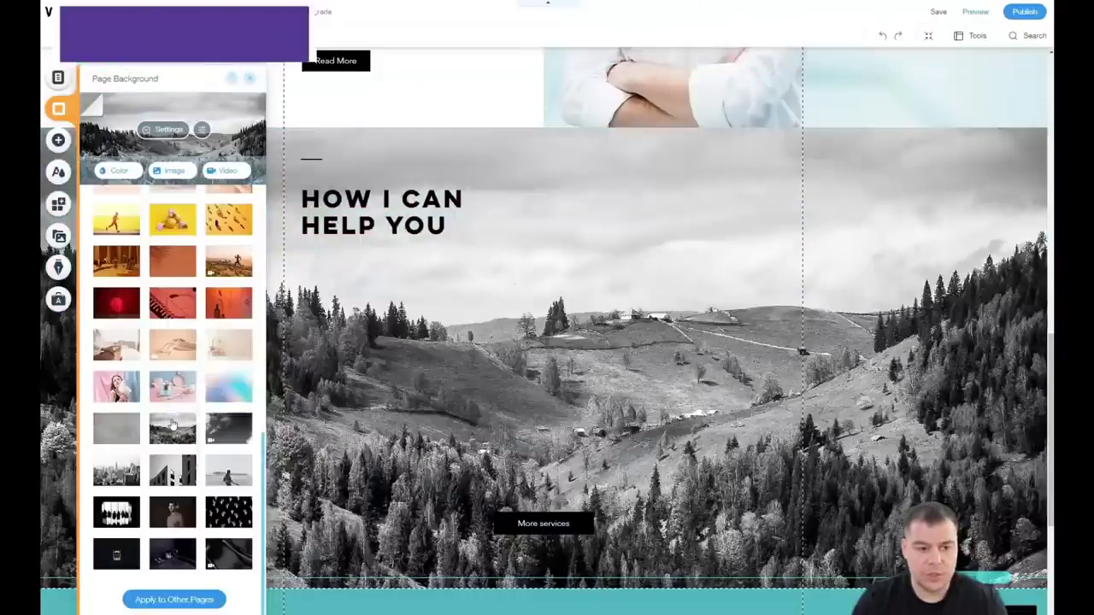
{"action": "scroll", "coordinate": [171, 425], "scroll_direction": "up", "scroll_amount": 3}
{"action": "scroll", "coordinate": [172, 423], "scroll_direction": "up", "scroll_amount": 5}
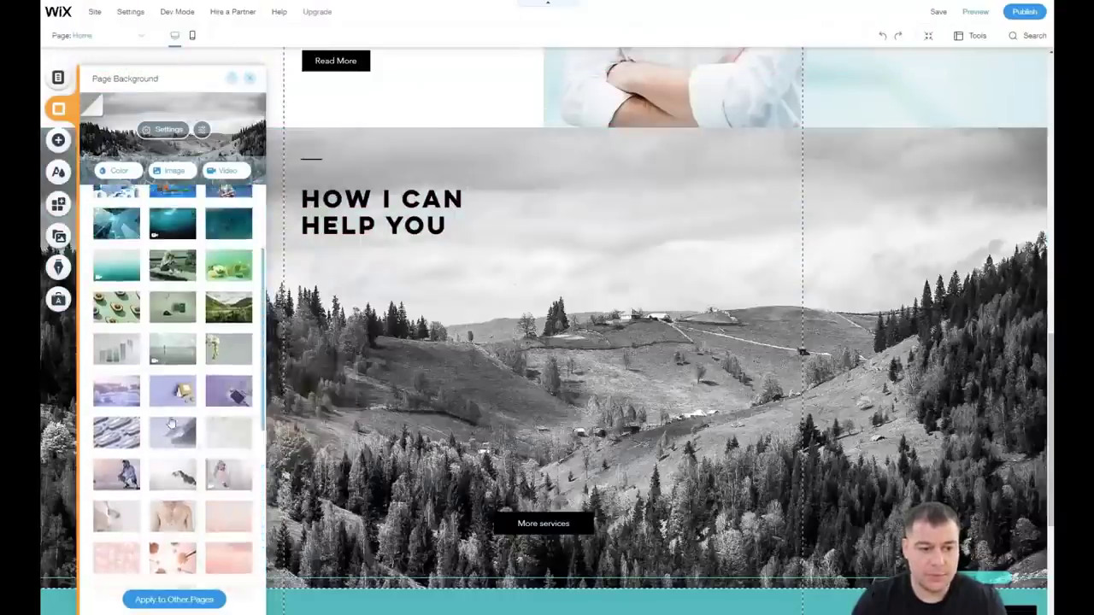
{"action": "scroll", "coordinate": [170, 425], "scroll_direction": "up", "scroll_amount": 2}
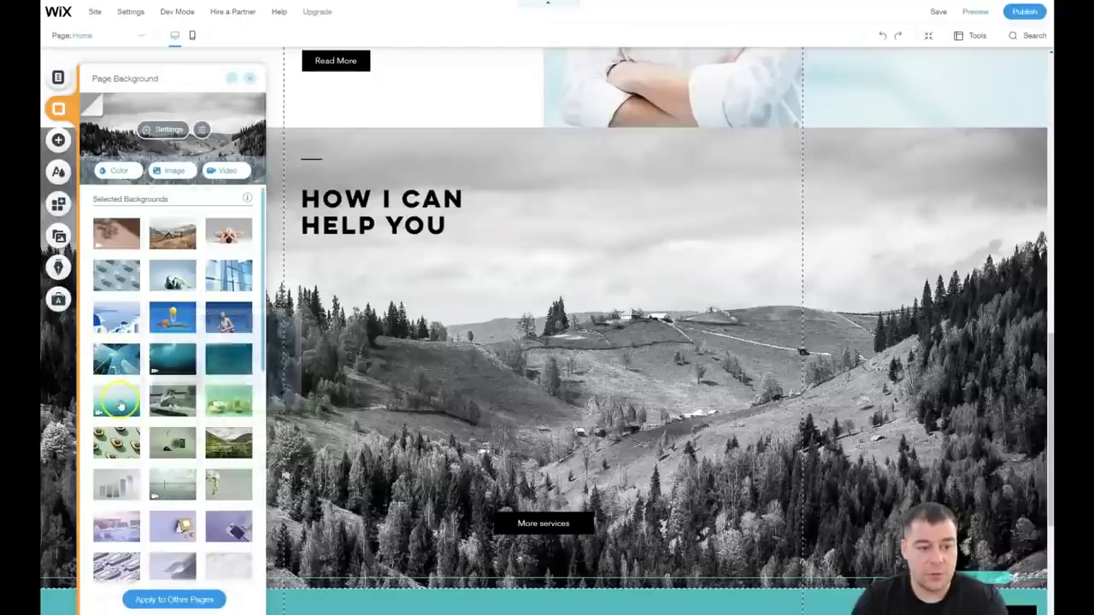
{"action": "left_click", "coordinate": [882, 35]}
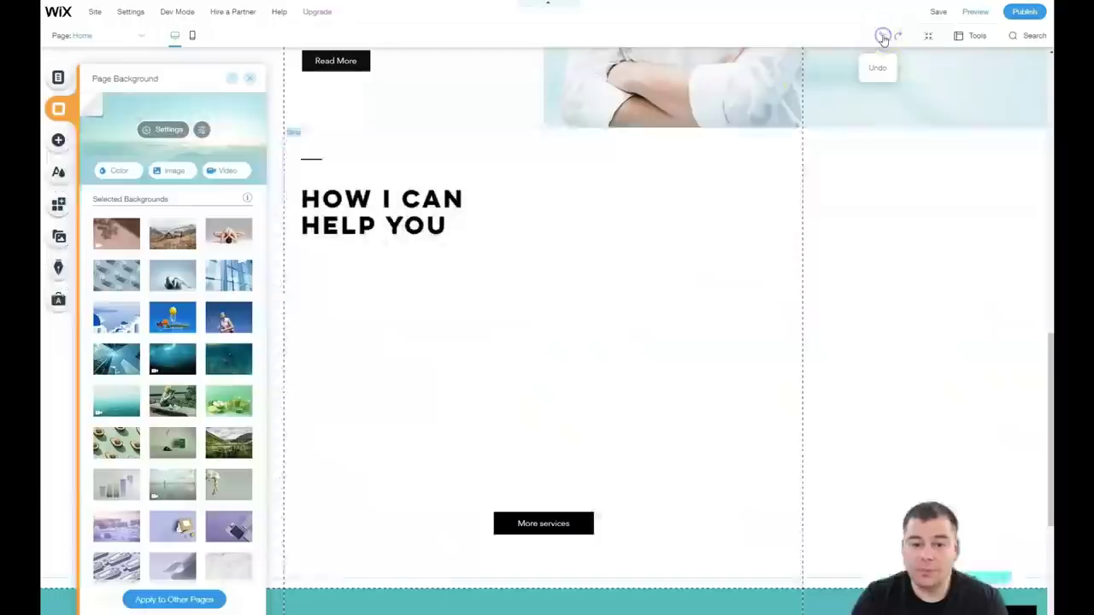
Close the page background options and review the Home page from the contact section back up to the hero strip.
{"action": "left_click", "coordinate": [250, 81]}
{"action": "scroll", "coordinate": [693, 266], "scroll_direction": "down", "scroll_amount": 2}
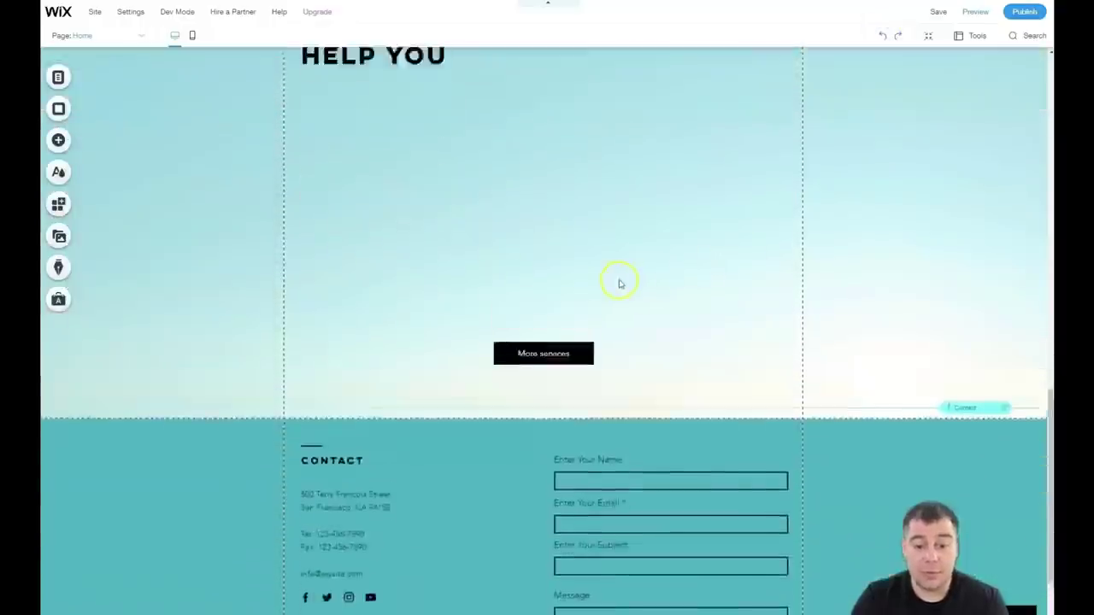
{"action": "scroll", "coordinate": [586, 276], "scroll_direction": "up", "scroll_amount": 2}
{"action": "scroll", "coordinate": [469, 325], "scroll_direction": "up", "scroll_amount": 8}
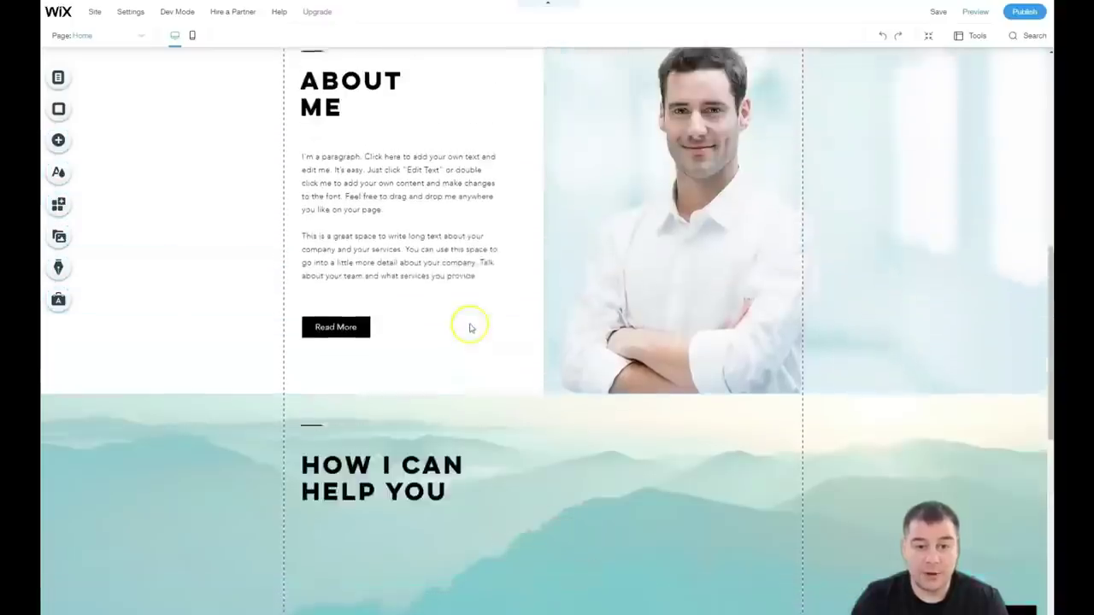
{"action": "scroll", "coordinate": [434, 261], "scroll_direction": "up", "scroll_amount": 2}
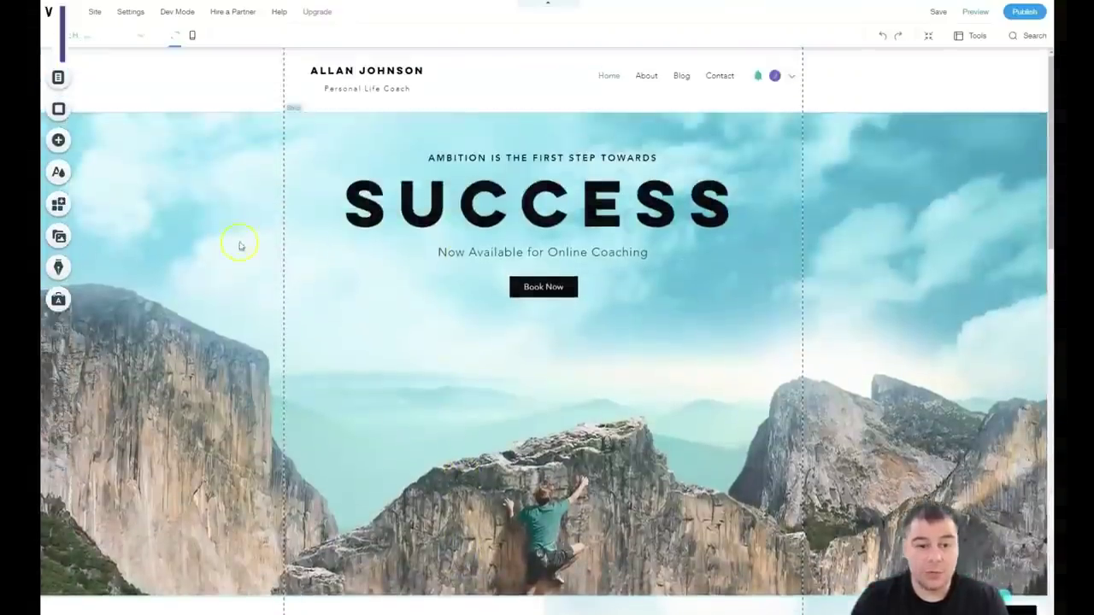
Display the editing options of the hero strip behind the SUCCESS heading.
{"action": "left_click", "coordinate": [201, 182]}
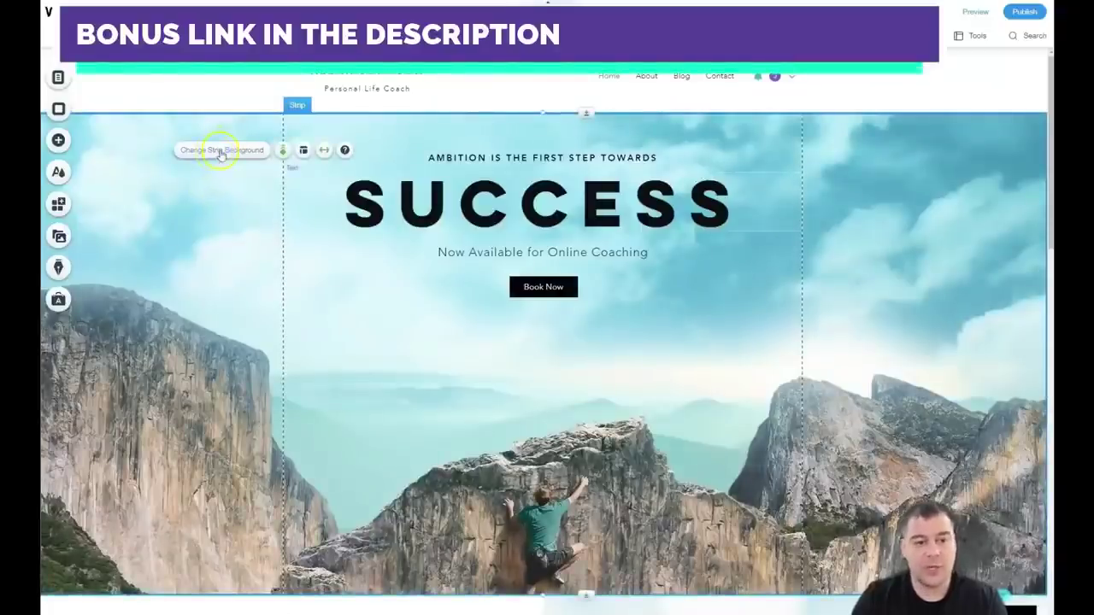
{"action": "left_click", "coordinate": [286, 151]}
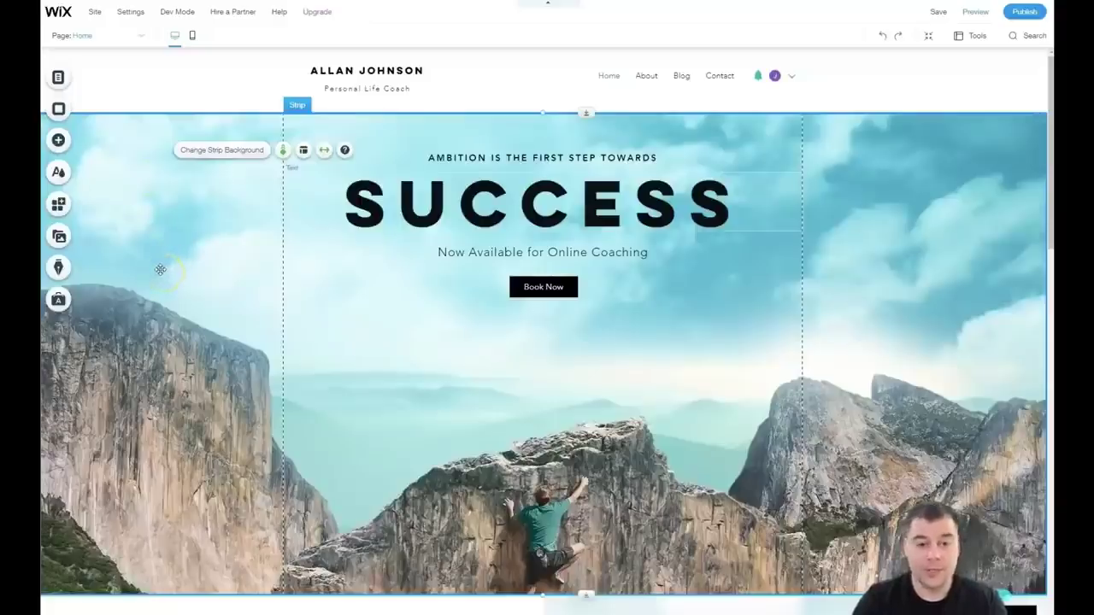
{"action": "scroll", "coordinate": [159, 269], "scroll_direction": "down", "scroll_amount": 3}
{"action": "scroll", "coordinate": [160, 270], "scroll_direction": "up", "scroll_amount": 3}
Preview the No Color, bordered and colored preset designs on the site header, and close the header design options.
{"action": "left_click", "coordinate": [189, 107]}
{"action": "left_click", "coordinate": [250, 84]}
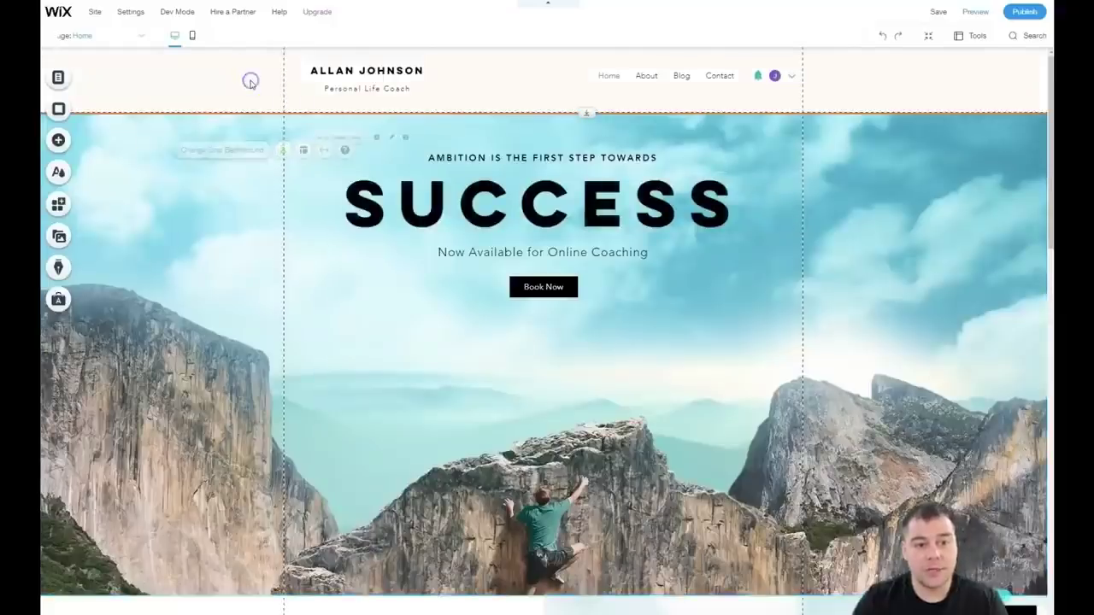
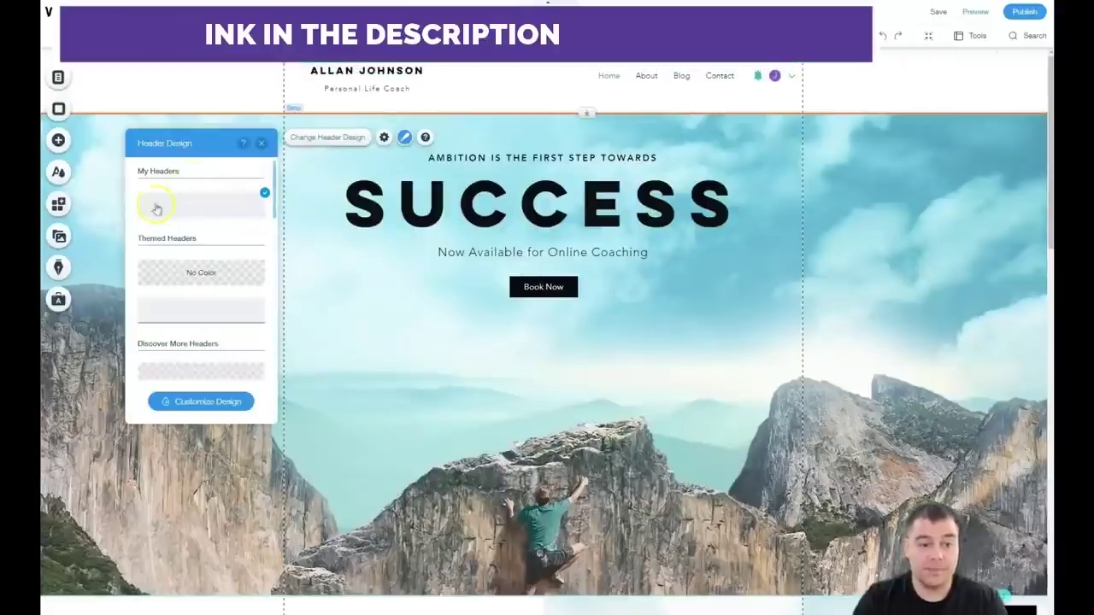
{"action": "left_click", "coordinate": [182, 281]}
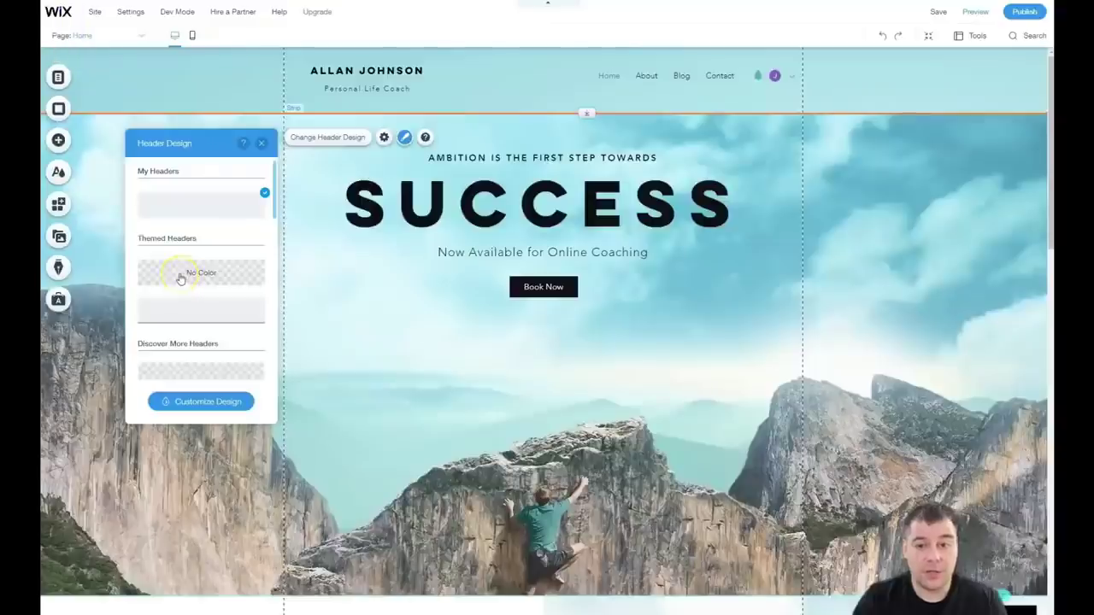
{"action": "left_click", "coordinate": [182, 315]}
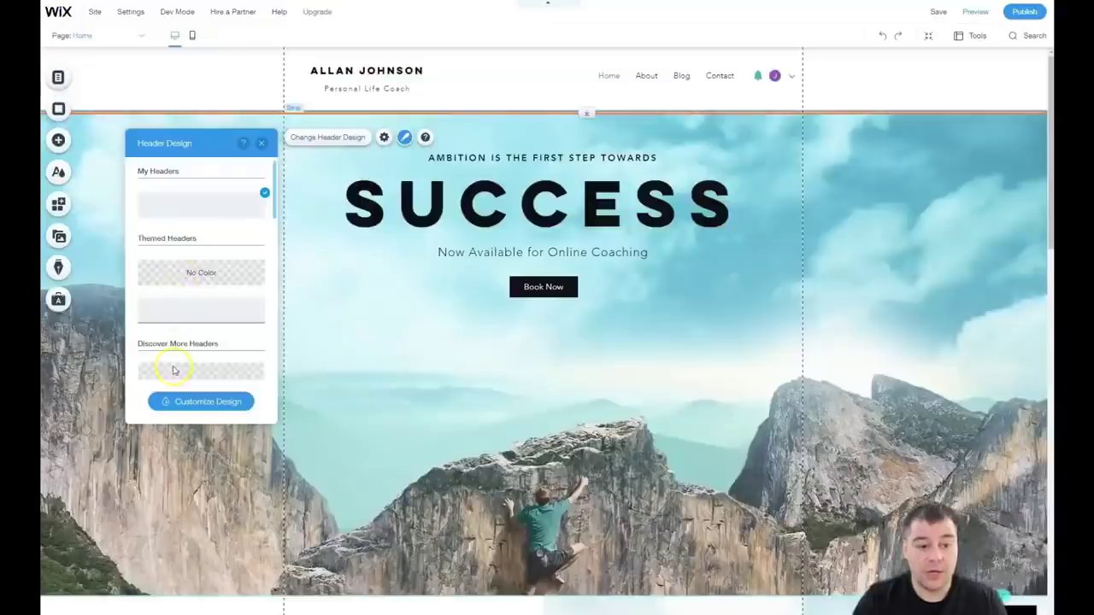
{"action": "scroll", "coordinate": [175, 368], "scroll_direction": "down", "scroll_amount": 3}
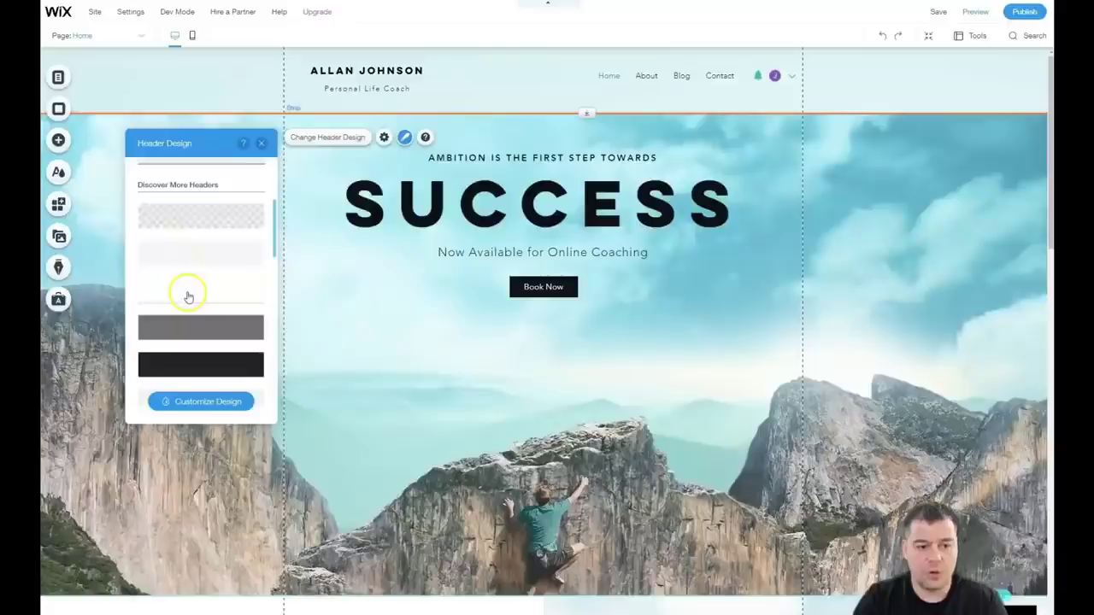
{"action": "scroll", "coordinate": [191, 291], "scroll_direction": "down", "scroll_amount": 3}
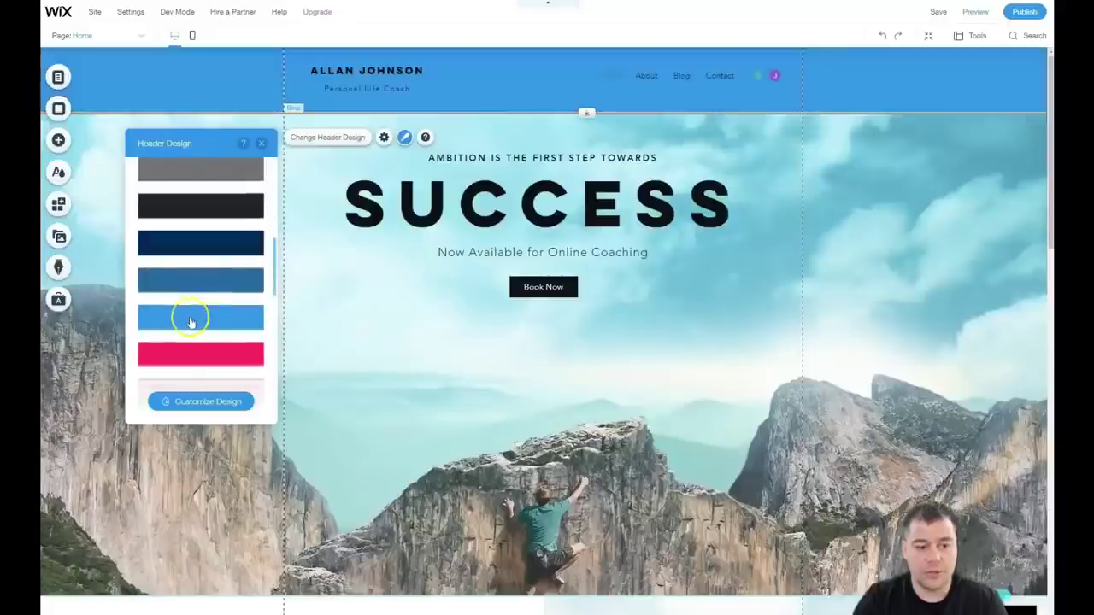
{"action": "left_click", "coordinate": [261, 144]}
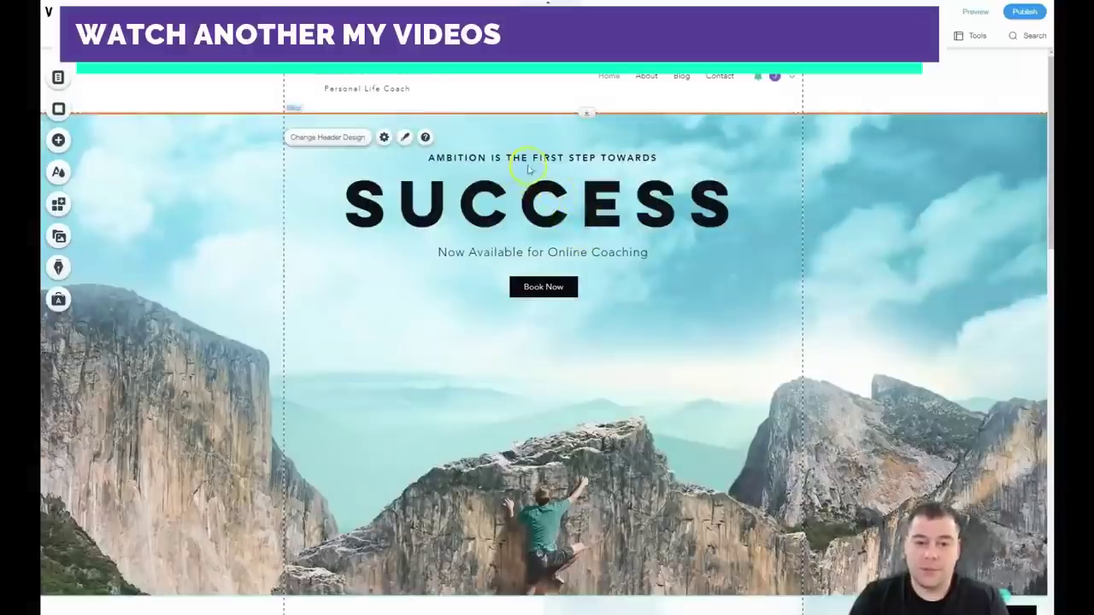
Try the Book Now button outside the gridlines, and place it centered lower beneath the Now Available for Online Coaching text.
{"action": "left_click_drag", "start_coordinate": [541, 289], "coordinate": [220, 401]}
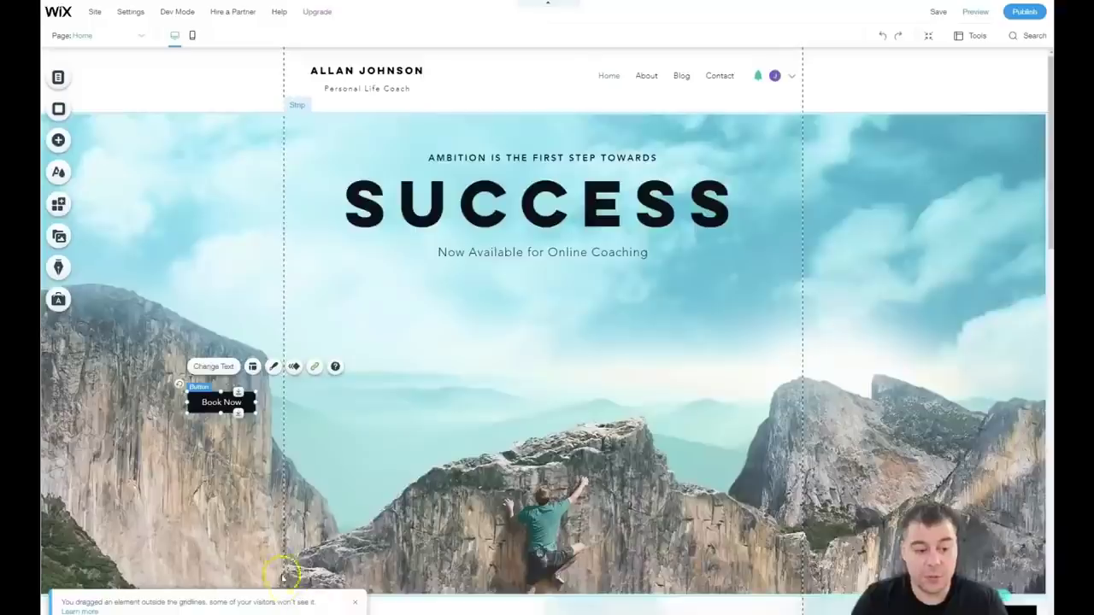
{"action": "left_click_drag", "start_coordinate": [219, 403], "coordinate": [540, 350]}
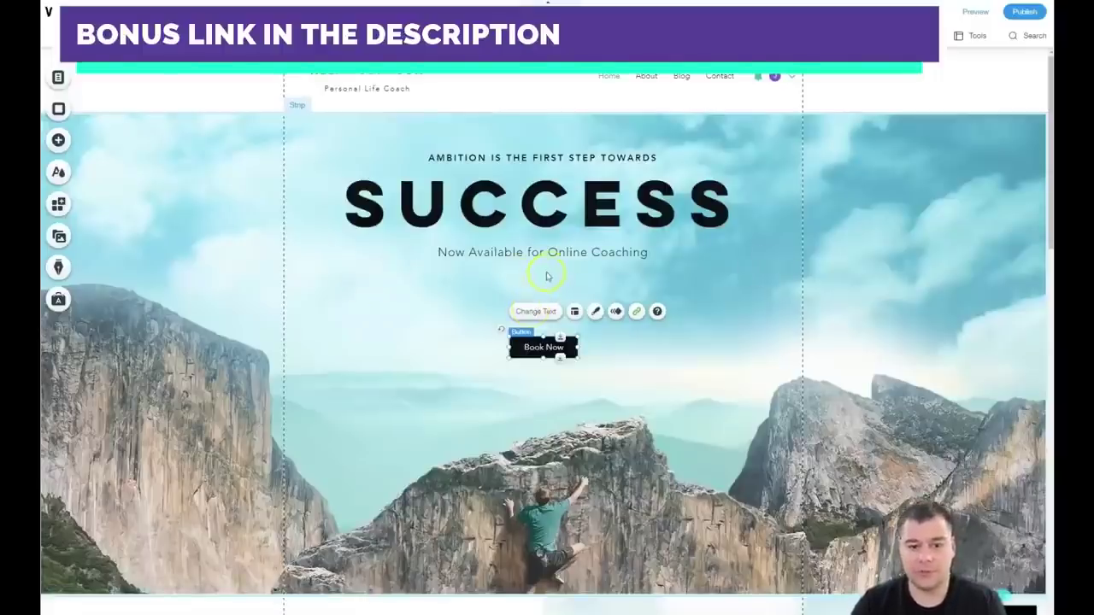
{"action": "scroll", "coordinate": [564, 286], "scroll_direction": "down", "scroll_amount": 4}
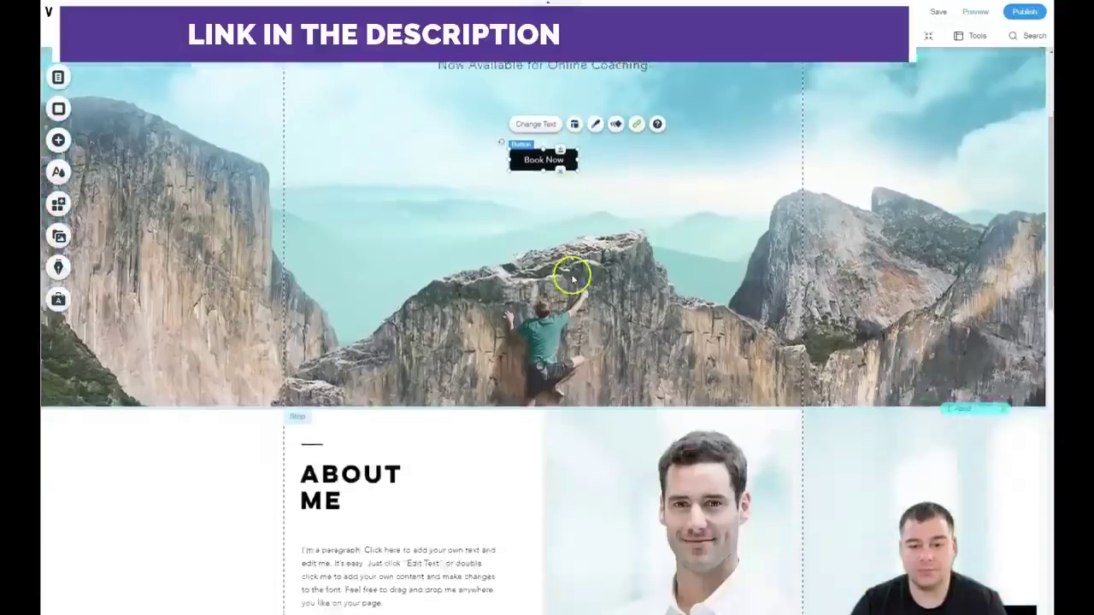
{"action": "scroll", "coordinate": [576, 246], "scroll_direction": "up", "scroll_amount": 4}
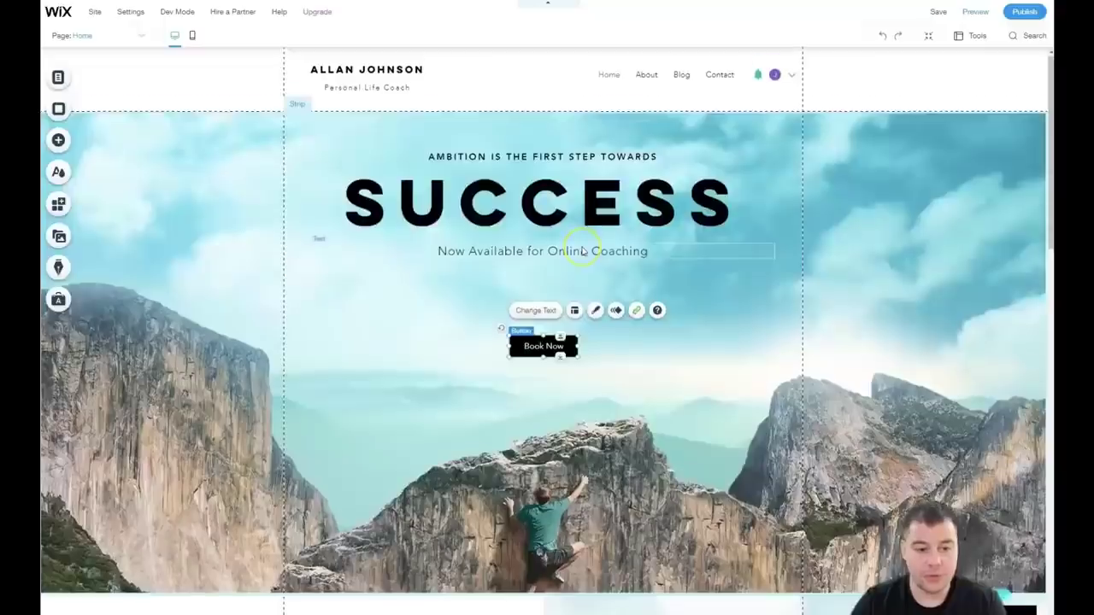
Move the How I Can Help You heading slightly upward within its strip.
{"action": "scroll", "coordinate": [578, 244], "scroll_direction": "down", "scroll_amount": 3}
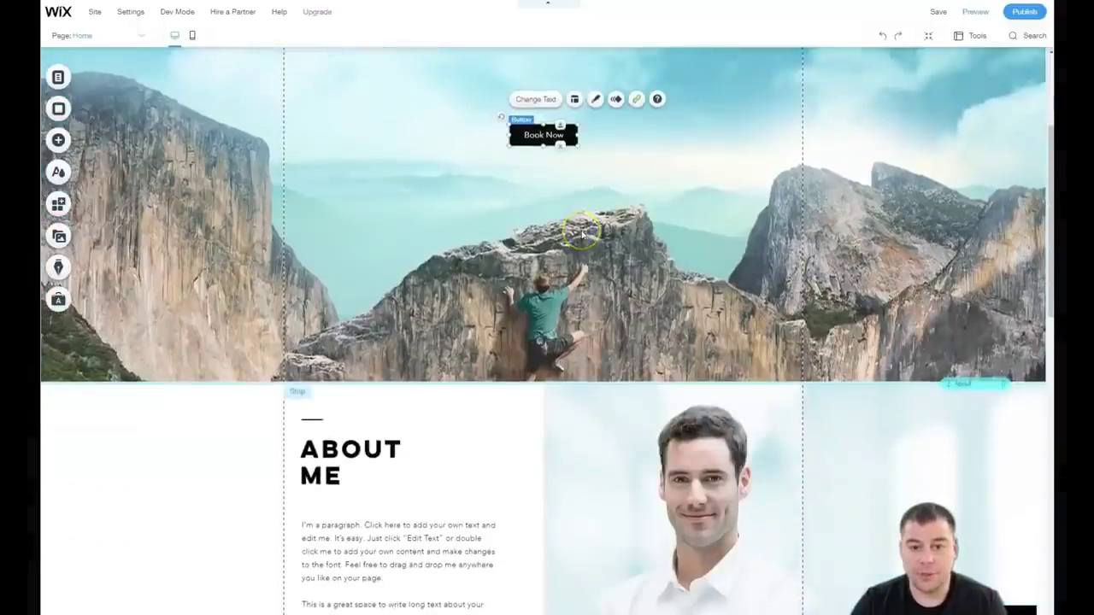
{"action": "scroll", "coordinate": [581, 233], "scroll_direction": "down", "scroll_amount": 3}
{"action": "scroll", "coordinate": [553, 183], "scroll_direction": "up", "scroll_amount": 2}
{"action": "scroll", "coordinate": [568, 247], "scroll_direction": "down", "scroll_amount": 3}
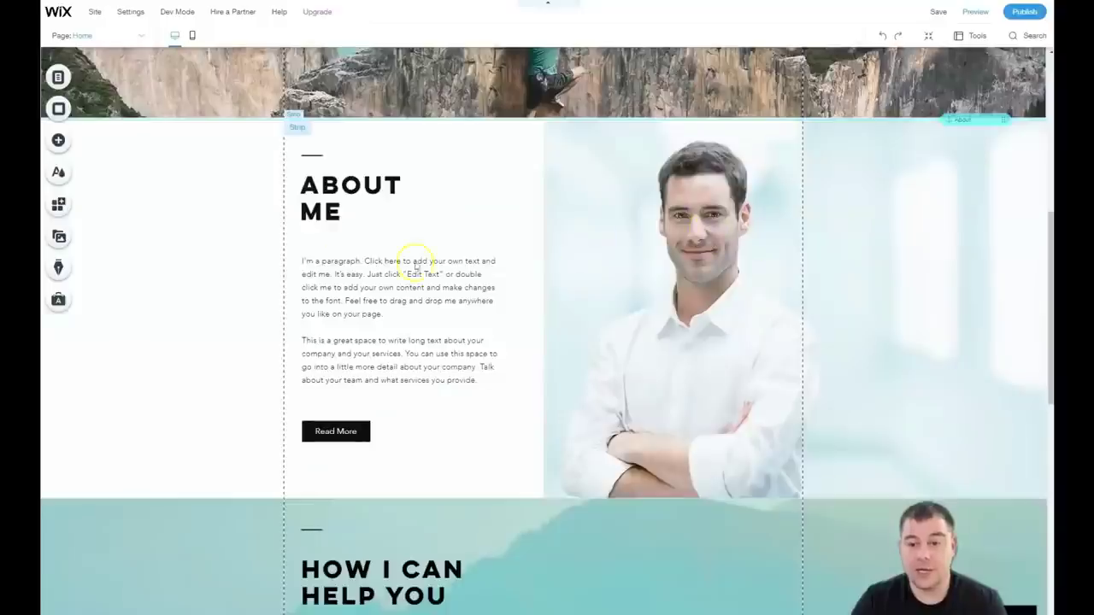
{"action": "scroll", "coordinate": [508, 320], "scroll_direction": "down", "scroll_amount": 4}
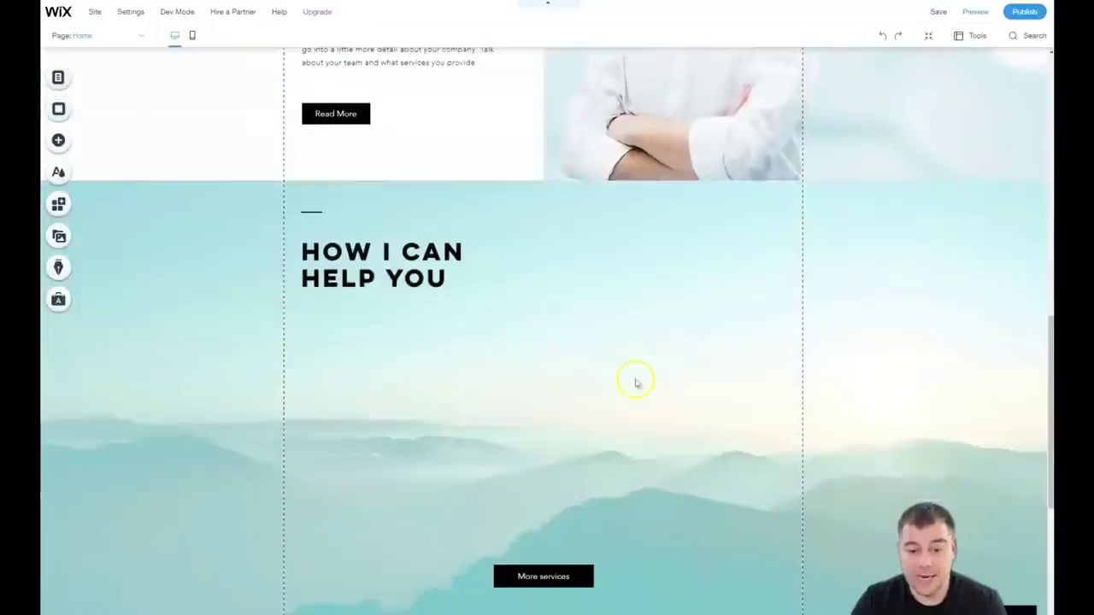
{"action": "scroll", "coordinate": [549, 293], "scroll_direction": "down", "scroll_amount": 3}
{"action": "scroll", "coordinate": [564, 308], "scroll_direction": "up", "scroll_amount": 3}
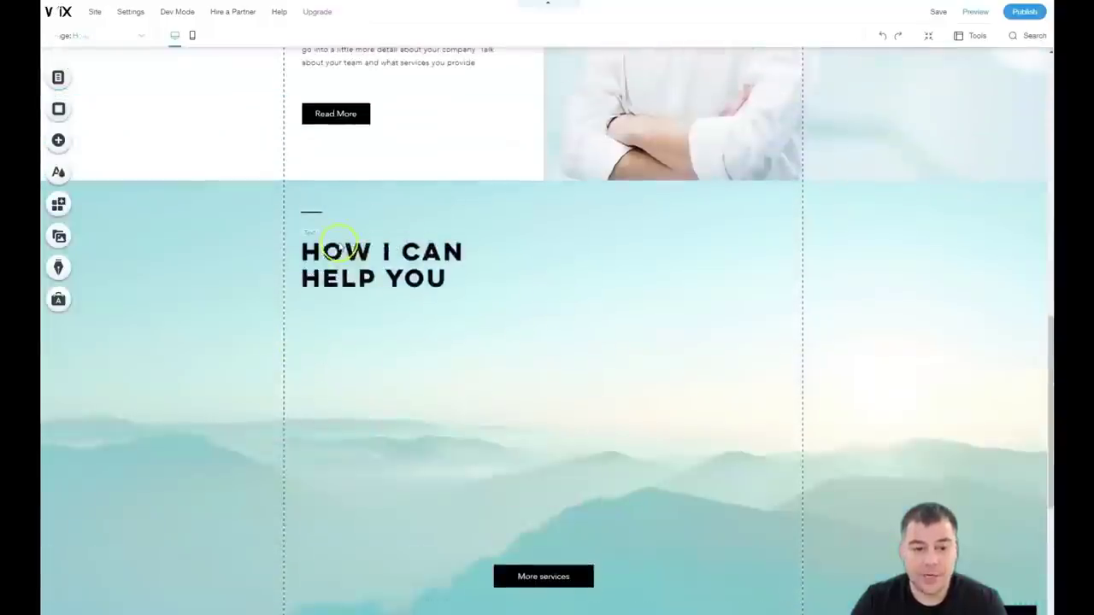
{"action": "left_click_drag", "start_coordinate": [367, 271], "coordinate": [394, 260]}
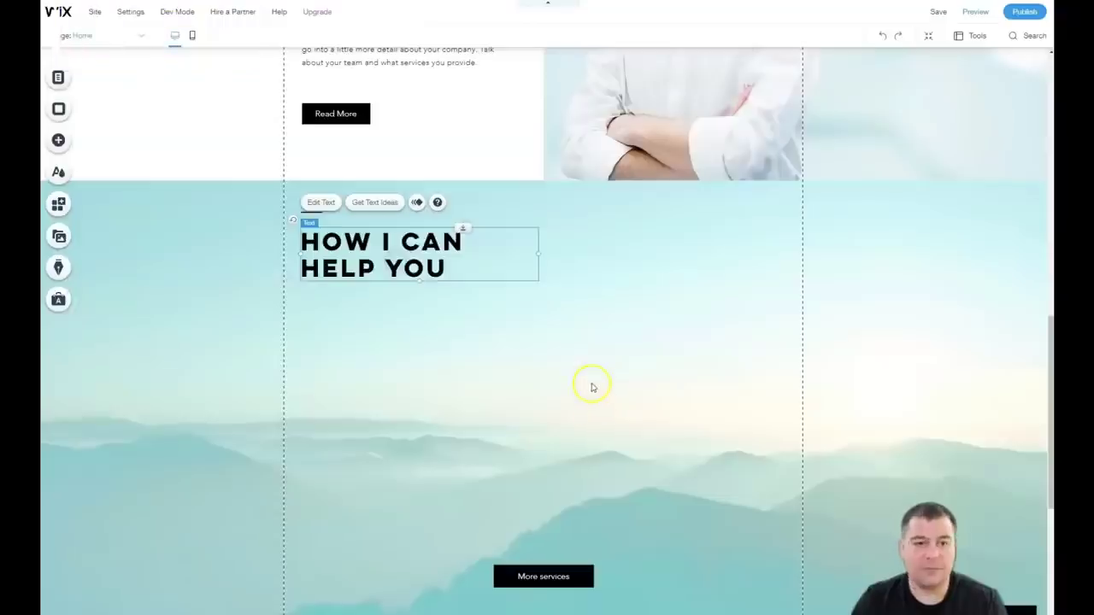
{"action": "scroll", "coordinate": [592, 388], "scroll_direction": "up", "scroll_amount": 3}
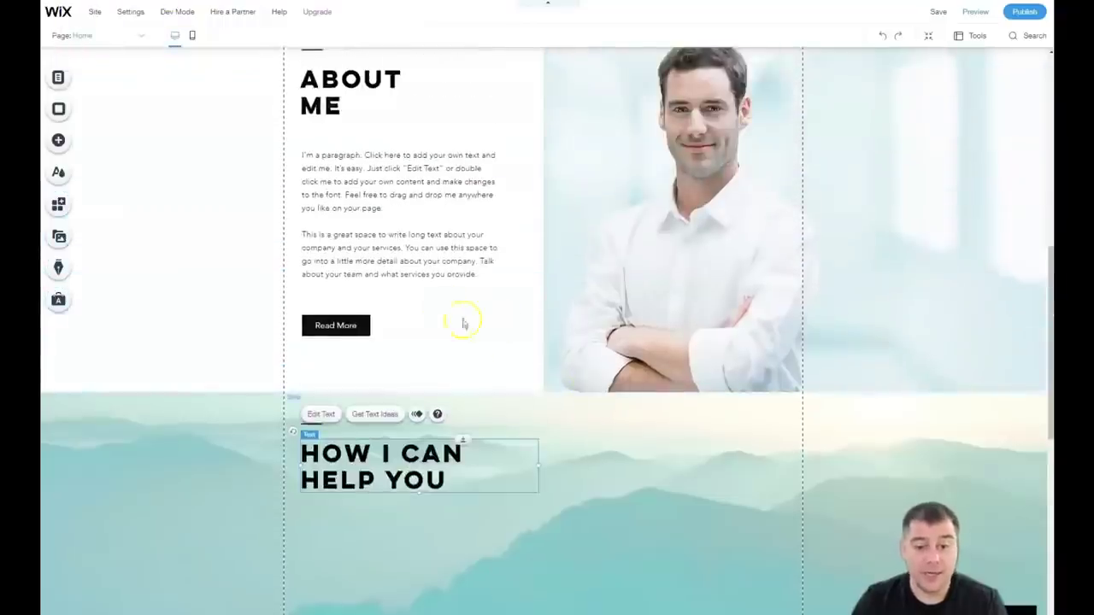
{"action": "scroll", "coordinate": [506, 345], "scroll_direction": "down", "scroll_amount": 3}
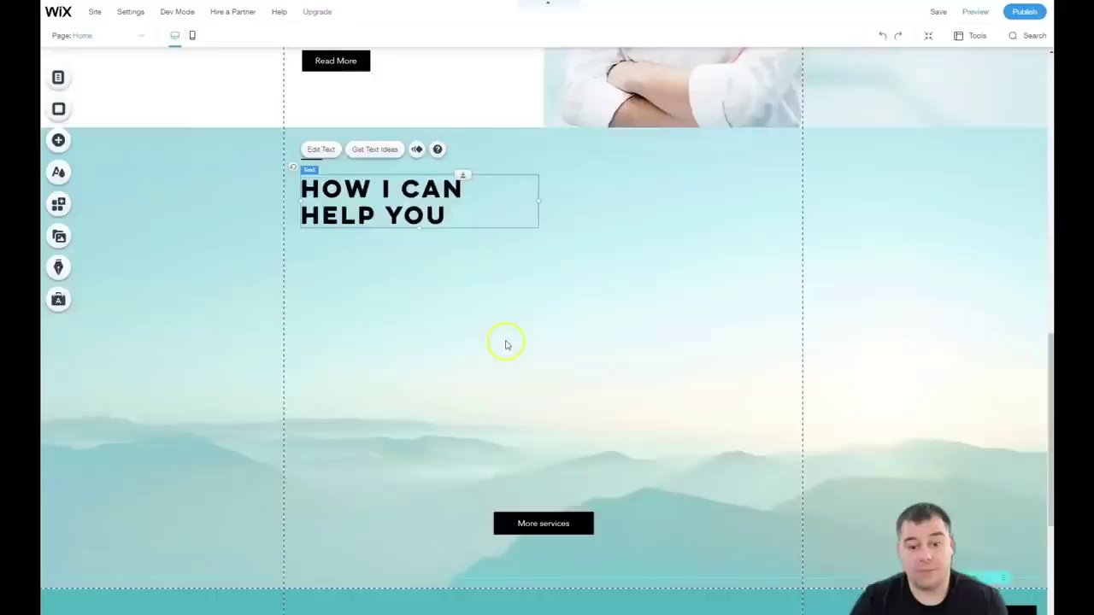
{"action": "scroll", "coordinate": [504, 342], "scroll_direction": "down", "scroll_amount": 2}
{"action": "scroll", "coordinate": [503, 341], "scroll_direction": "up", "scroll_amount": 3}
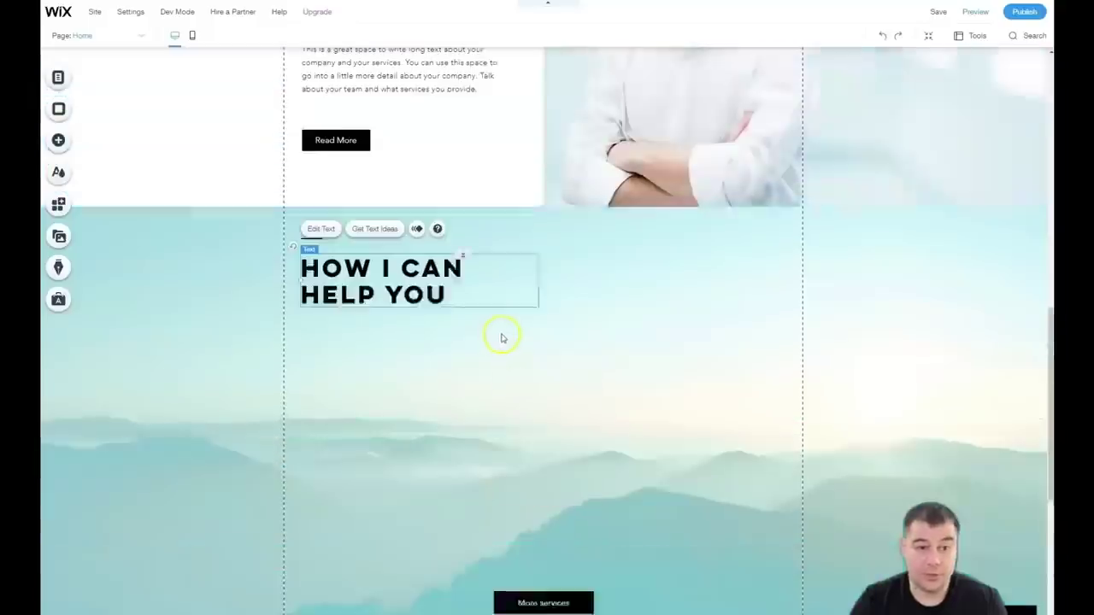
{"action": "scroll", "coordinate": [501, 332], "scroll_direction": "up", "scroll_amount": 2}
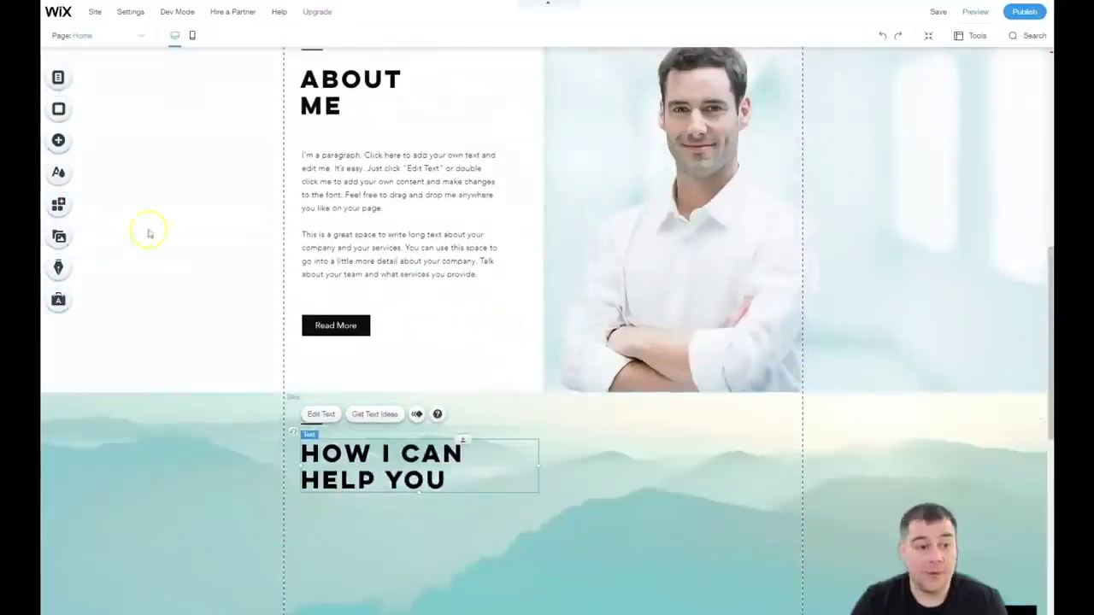
Open the site's color theme choices and try the featured light and dark color themes on the page.
{"action": "left_click", "coordinate": [58, 174]}
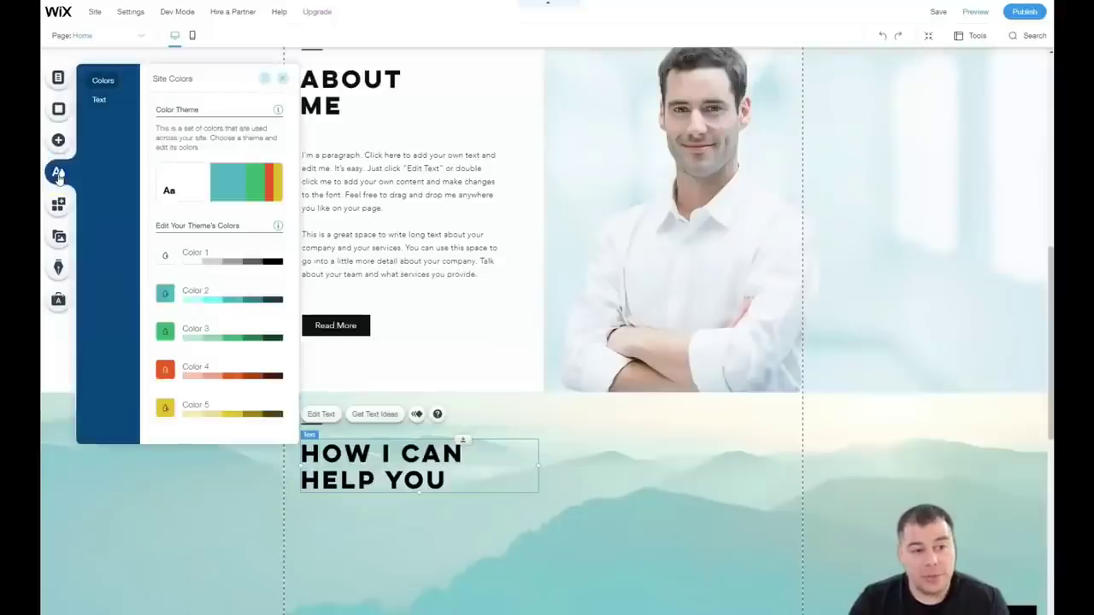
{"action": "left_click", "coordinate": [215, 185]}
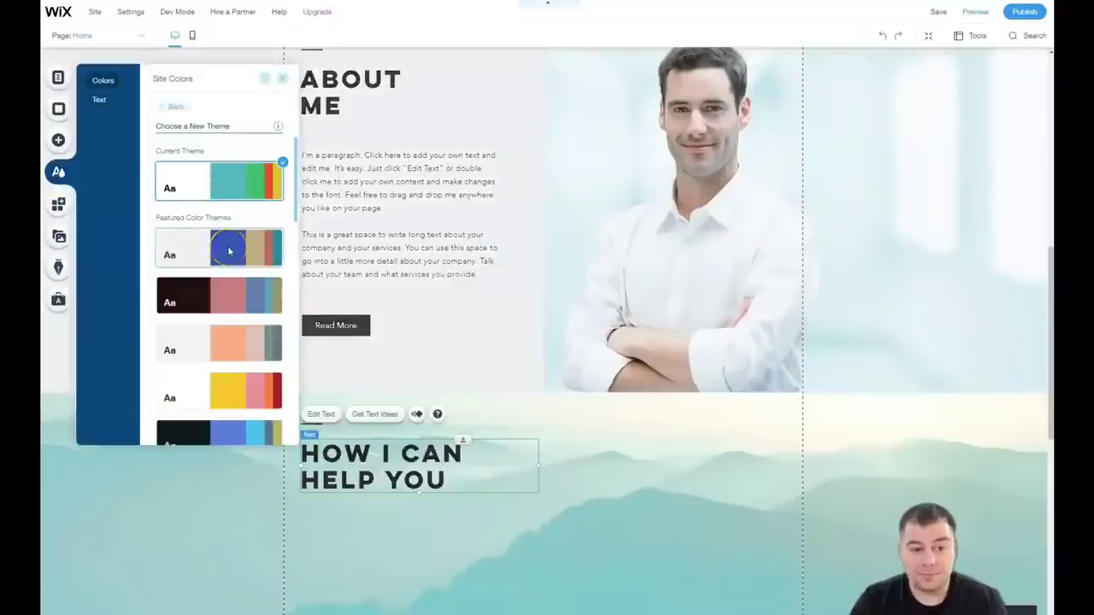
{"action": "left_click", "coordinate": [221, 289]}
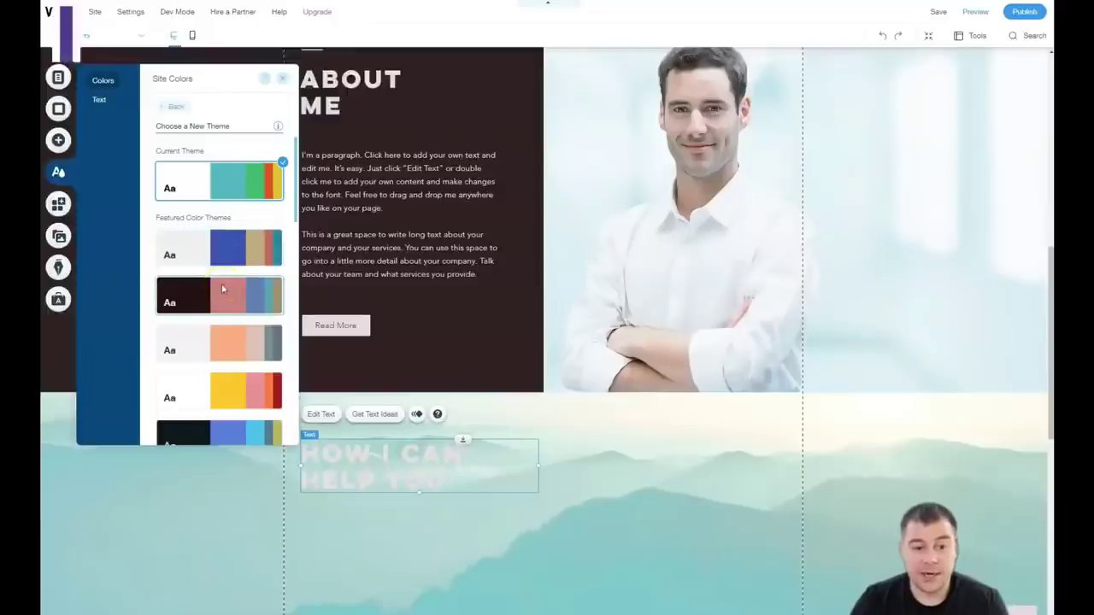
{"action": "left_click", "coordinate": [215, 388]}
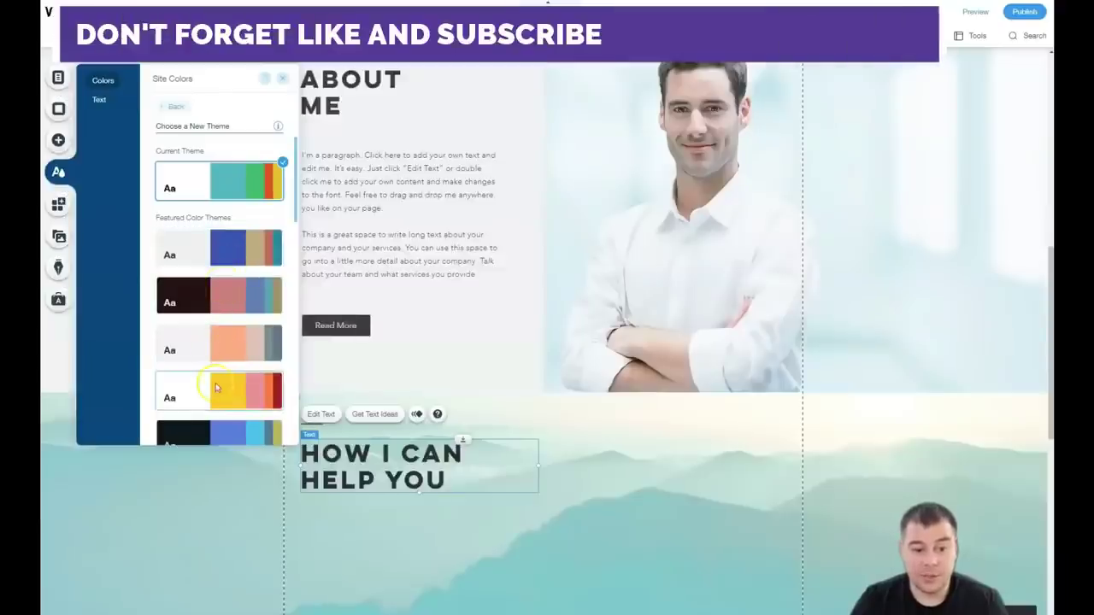
{"action": "left_click", "coordinate": [225, 431]}
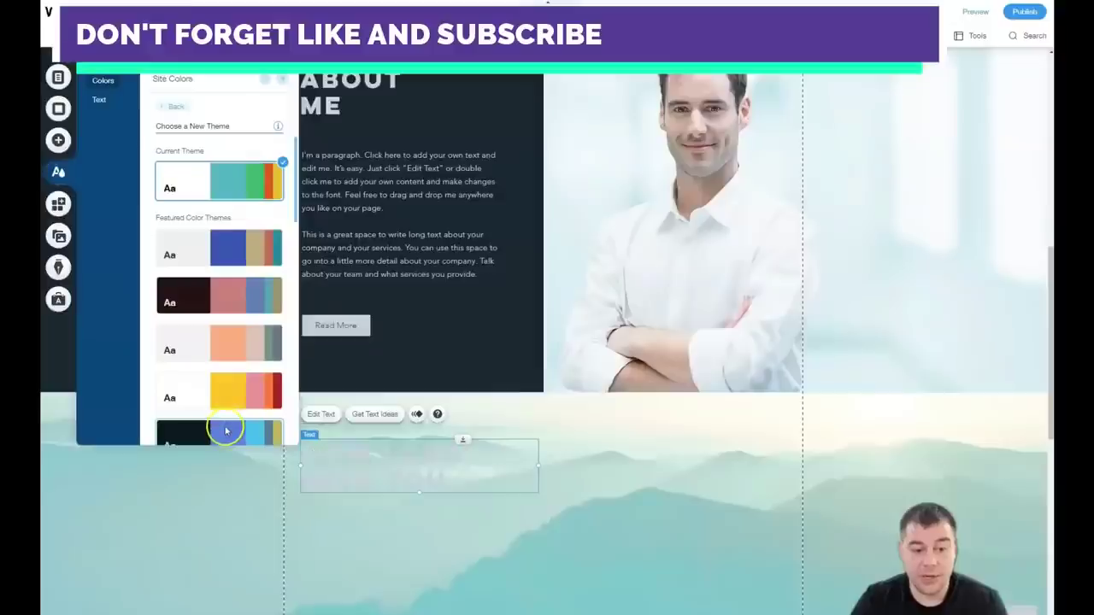
{"action": "scroll", "coordinate": [223, 359], "scroll_direction": "down", "scroll_amount": 3}
{"action": "left_click", "coordinate": [216, 322]}
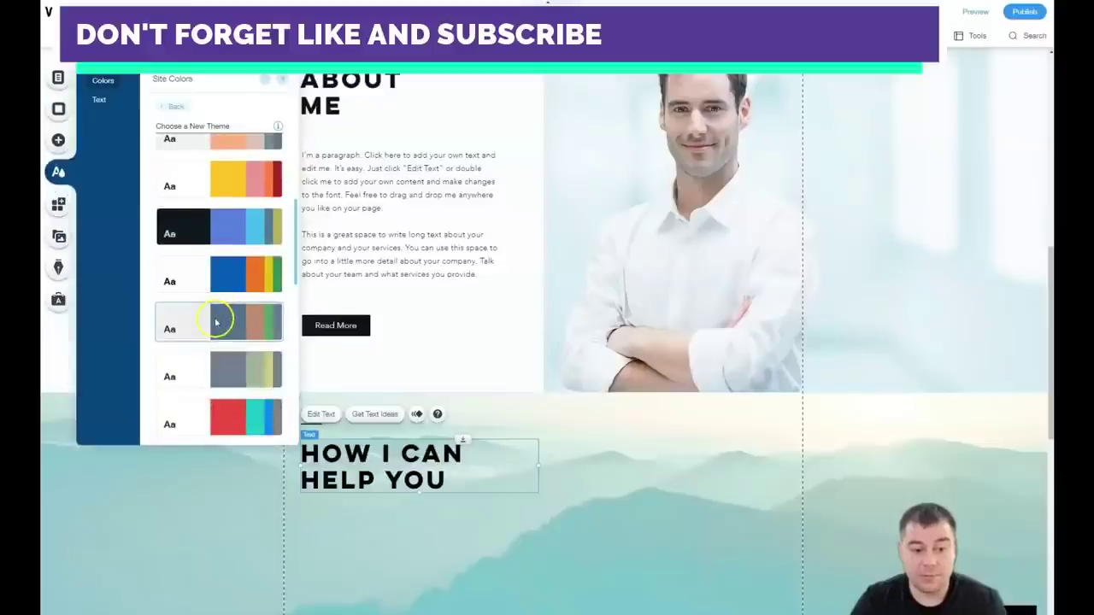
{"action": "left_click", "coordinate": [219, 420]}
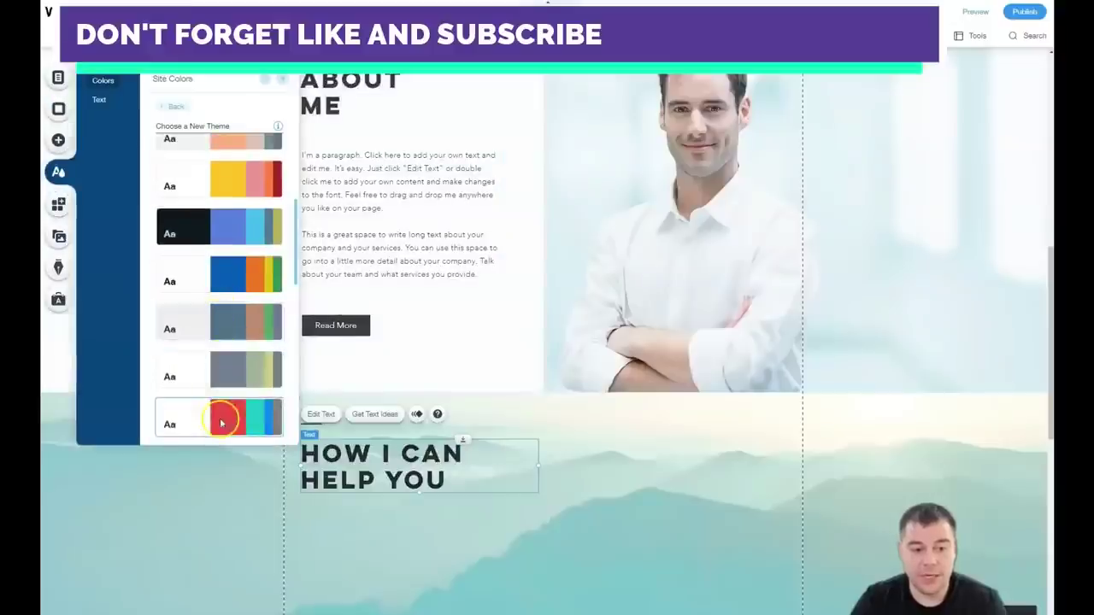
{"action": "scroll", "coordinate": [228, 288], "scroll_direction": "down", "scroll_amount": 3}
{"action": "left_click", "coordinate": [221, 255]}
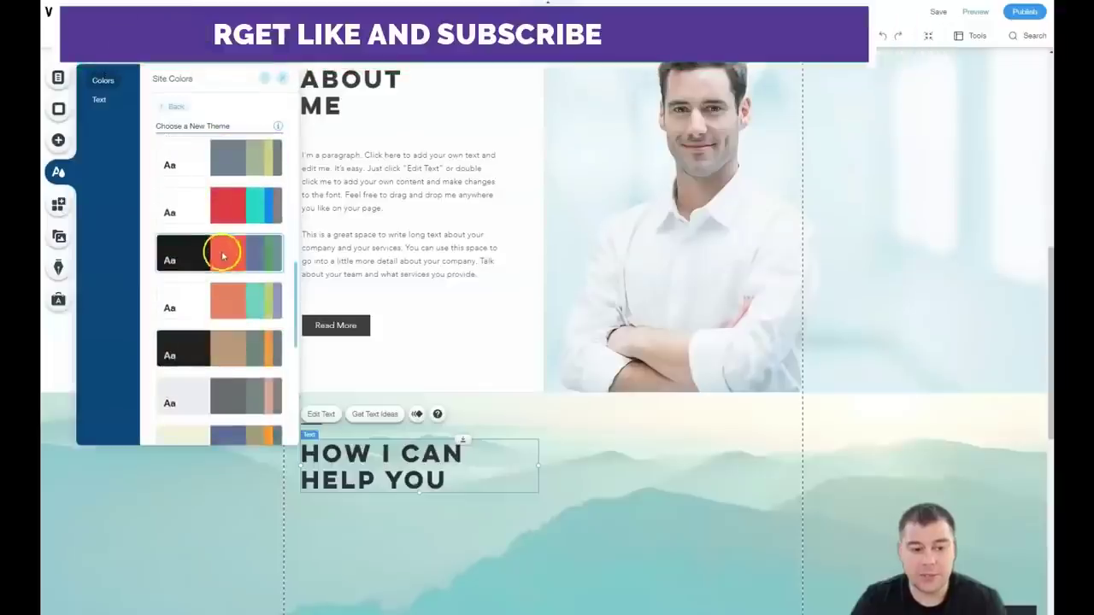
{"action": "left_click", "coordinate": [221, 305]}
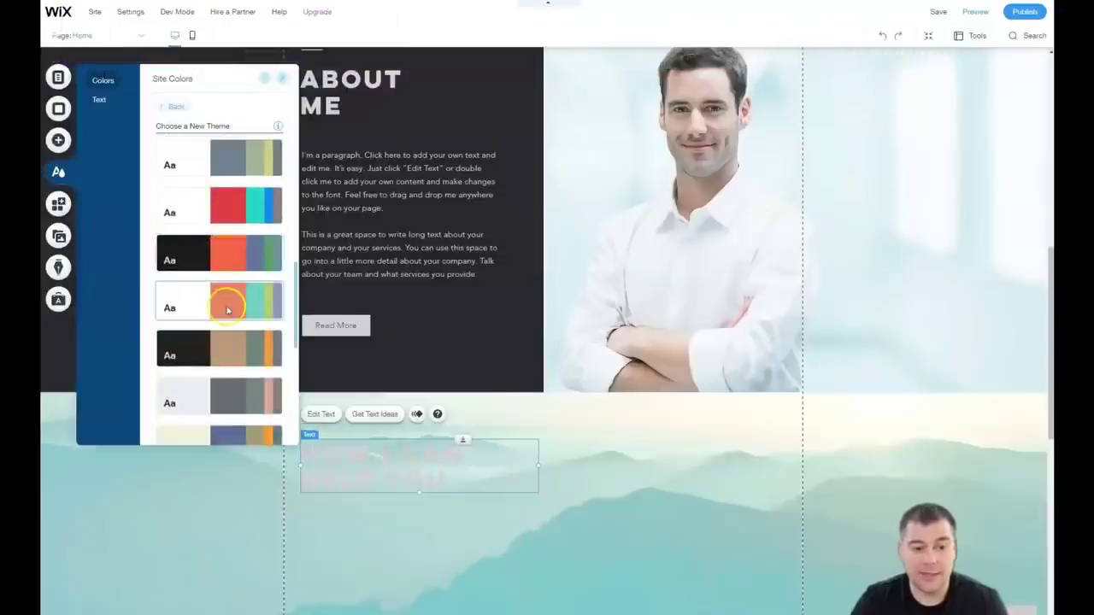
{"action": "left_click", "coordinate": [221, 350]}
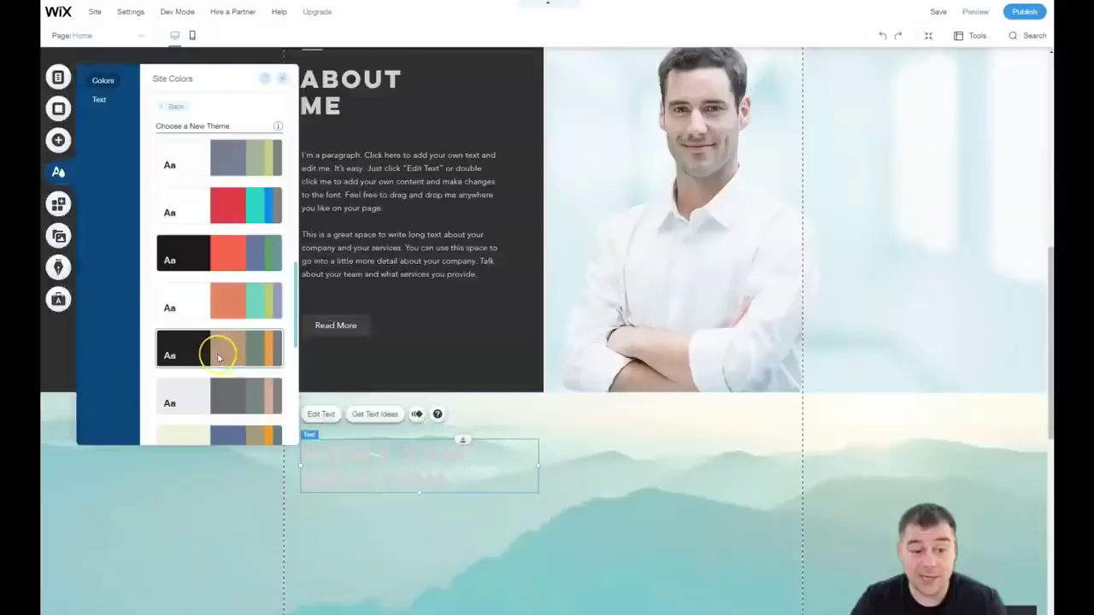
{"action": "scroll", "coordinate": [214, 333], "scroll_direction": "down", "scroll_amount": 2}
{"action": "left_click", "coordinate": [224, 236]}
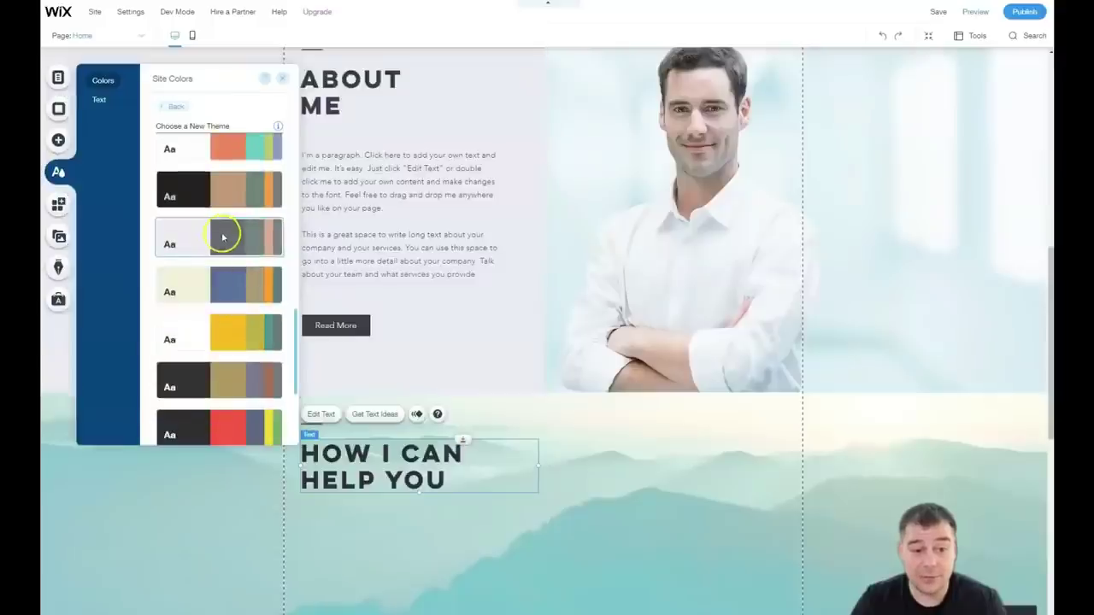
{"action": "scroll", "coordinate": [223, 237], "scroll_direction": "down", "scroll_amount": 2}
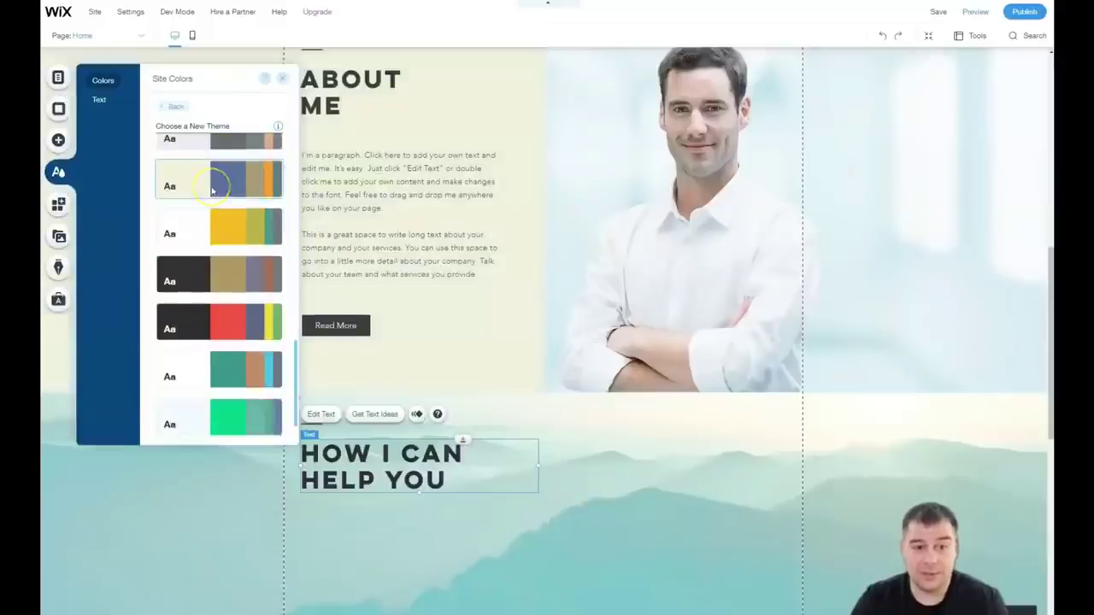
{"action": "left_click", "coordinate": [220, 229]}
{"action": "left_click", "coordinate": [216, 273]}
{"action": "left_click", "coordinate": [221, 313]}
{"action": "scroll", "coordinate": [220, 318], "scroll_direction": "down", "scroll_amount": 1}
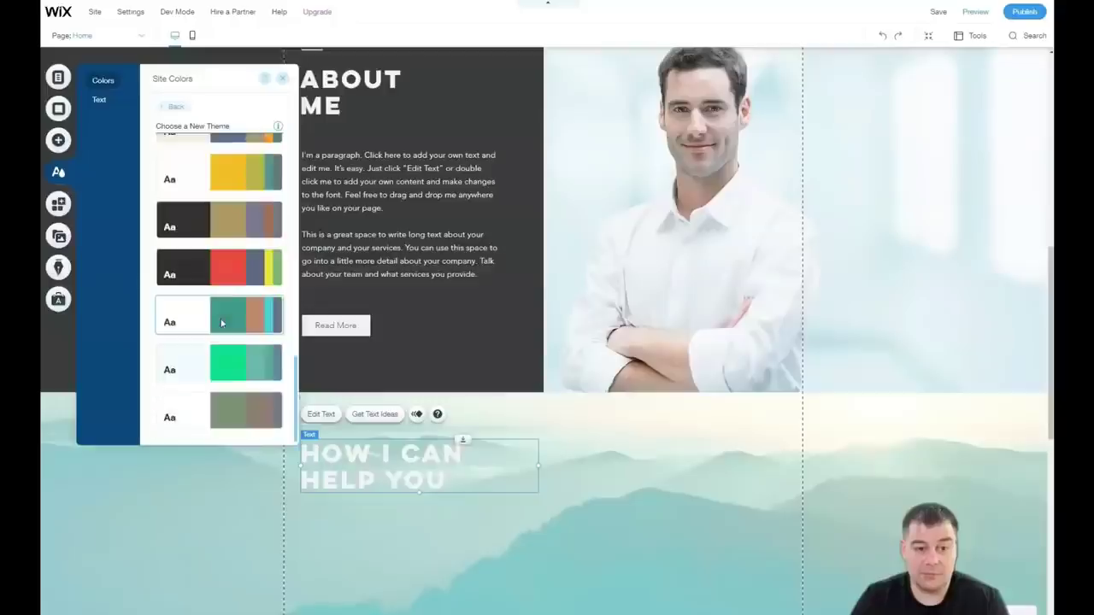
{"action": "left_click", "coordinate": [218, 302]}
{"action": "left_click", "coordinate": [218, 367]}
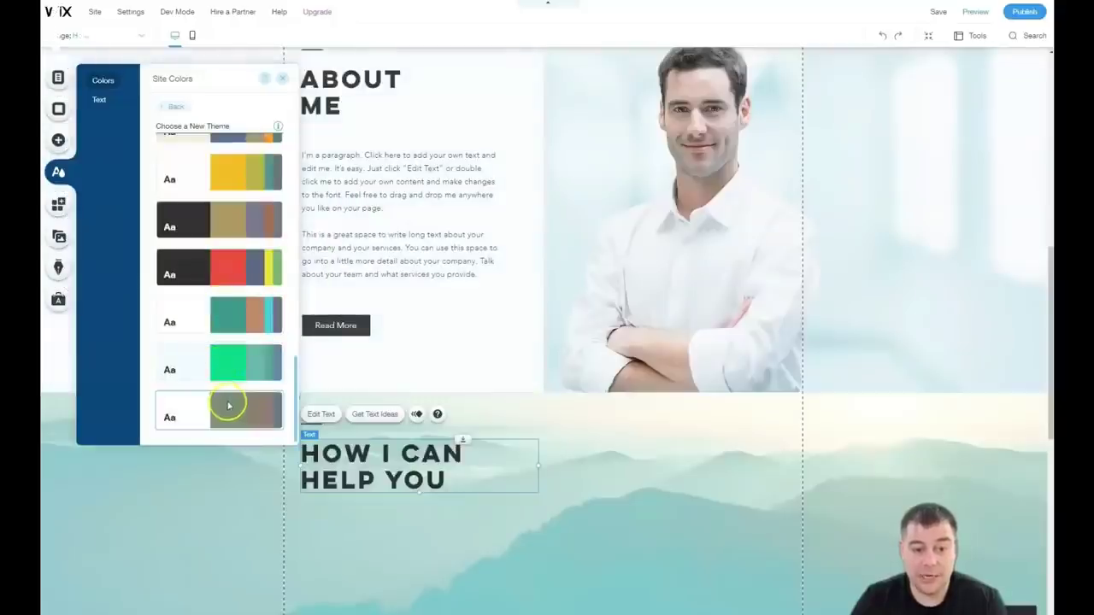
Apply the dark gray color theme with the olive main accent, close the site colors, and review the page.
{"action": "left_click", "coordinate": [227, 232]}
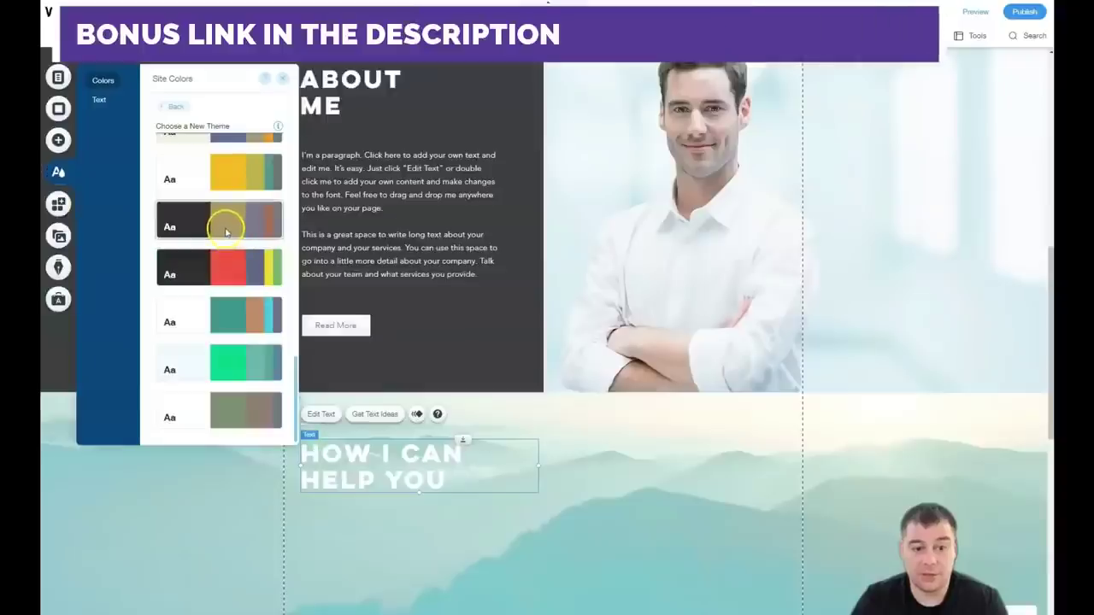
{"action": "left_click", "coordinate": [283, 79]}
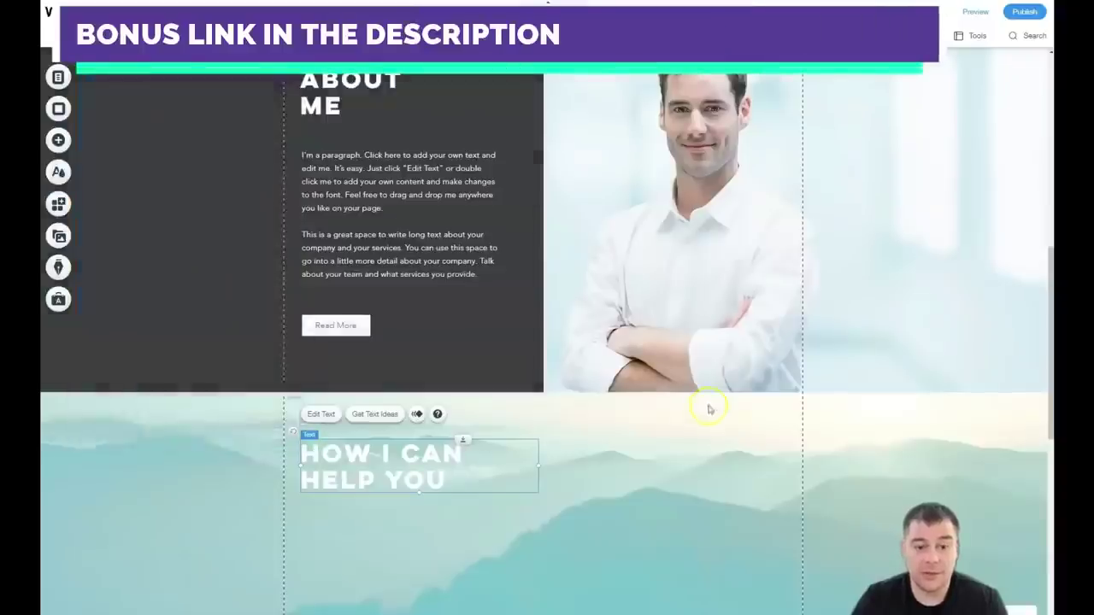
{"action": "scroll", "coordinate": [649, 318], "scroll_direction": "up", "scroll_amount": 6}
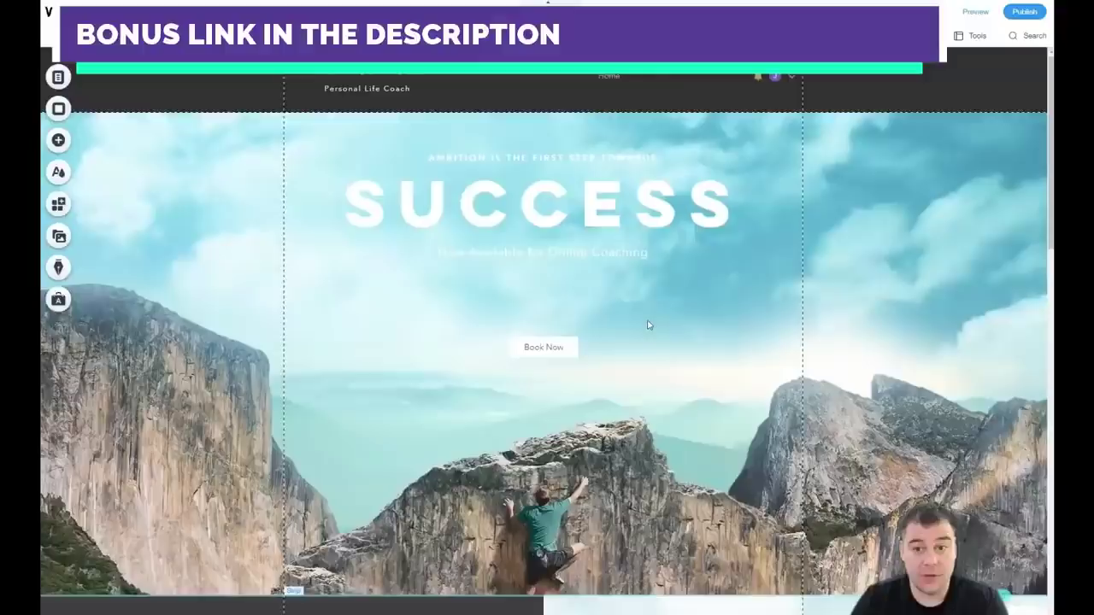
{"action": "scroll", "coordinate": [462, 277], "scroll_direction": "down", "scroll_amount": 4}
{"action": "scroll", "coordinate": [481, 277], "scroll_direction": "up", "scroll_amount": 4}
Review the theme styles available for the SUCCESS heading and set its font size to 115 px.
{"action": "double_click", "coordinate": [547, 205]}
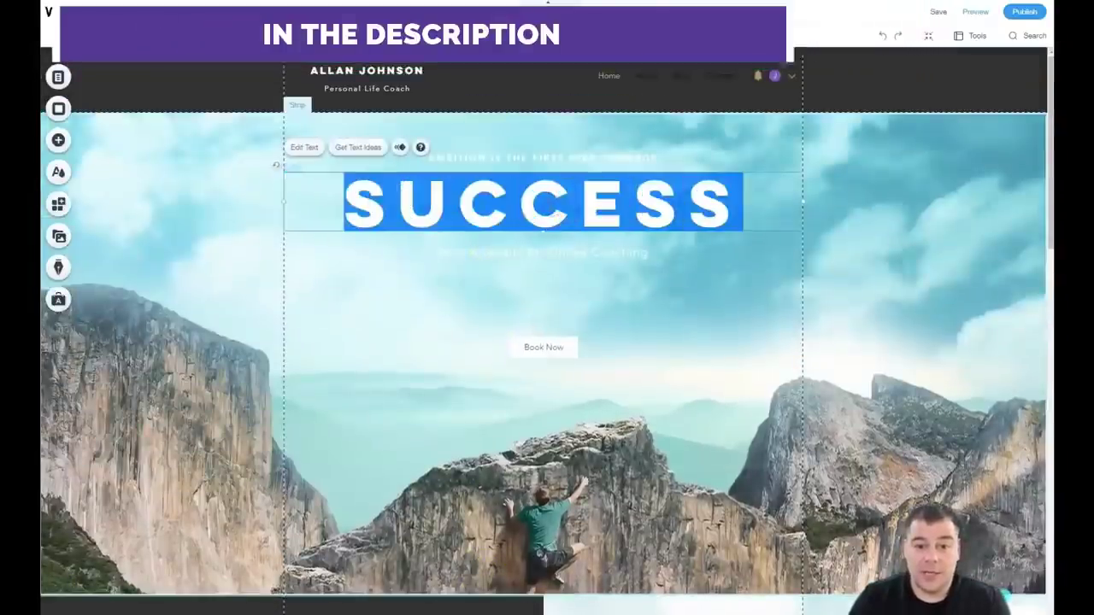
{"action": "double_click", "coordinate": [622, 195]}
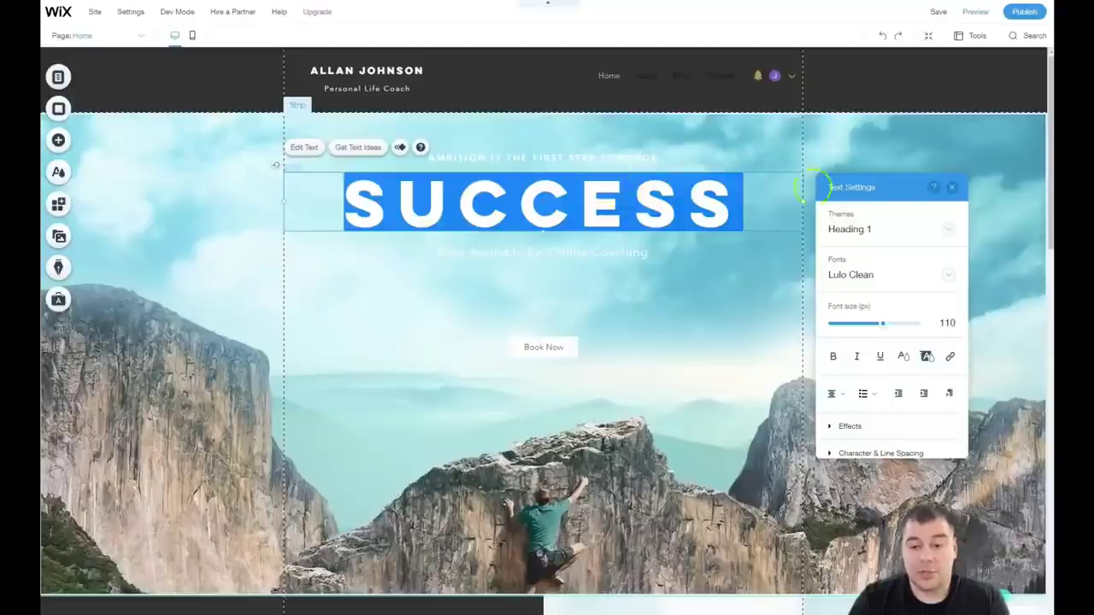
{"action": "left_click", "coordinate": [950, 230]}
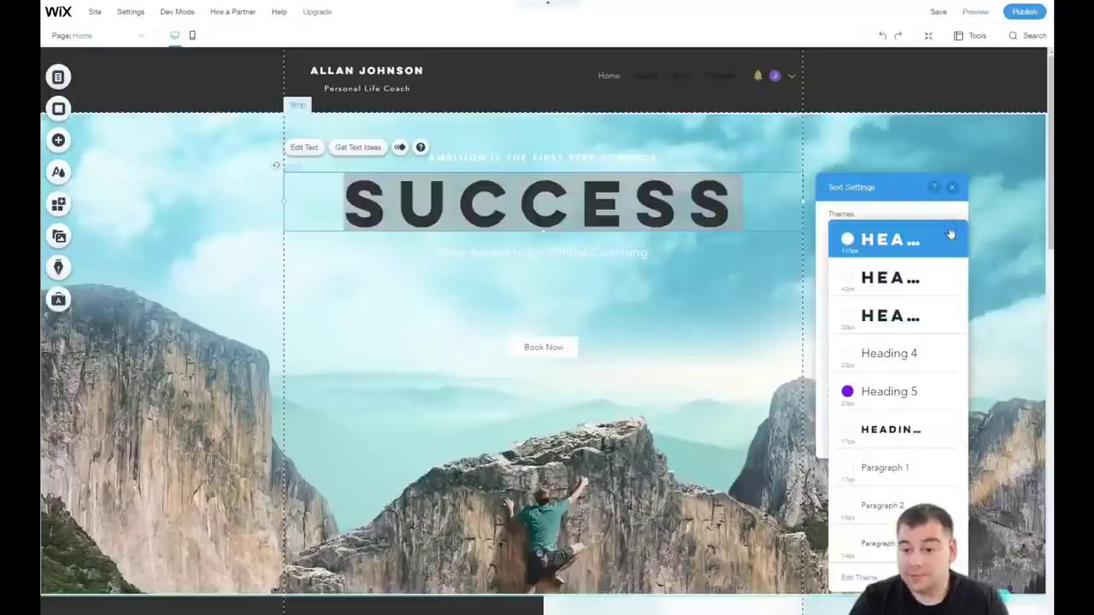
{"action": "left_click", "coordinate": [945, 233]}
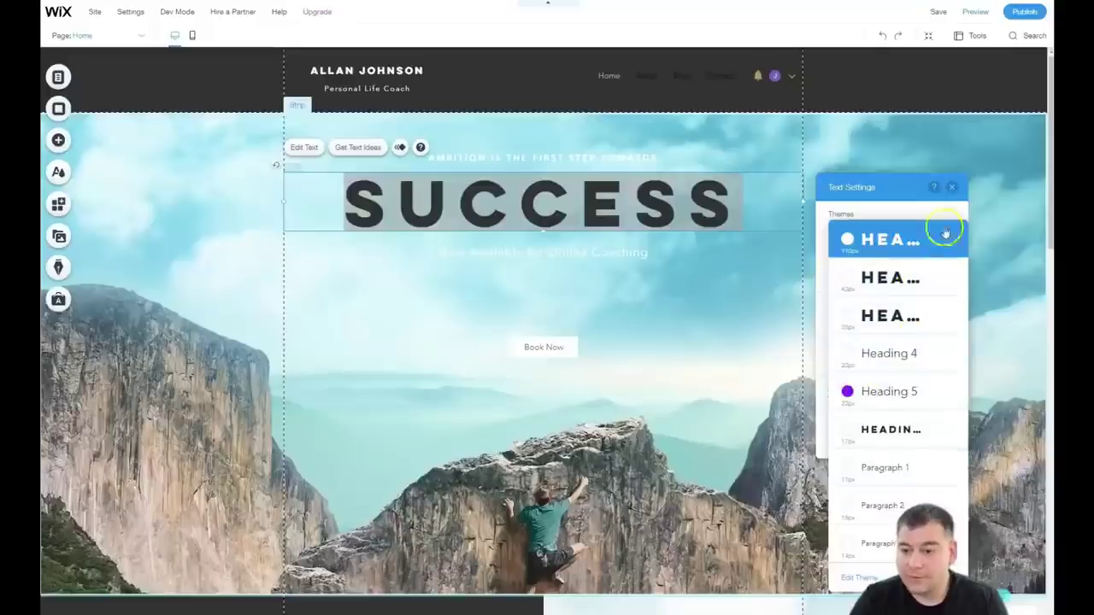
{"action": "left_click", "coordinate": [952, 189]}
{"action": "left_click", "coordinate": [855, 270]}
{"action": "mouse_move", "coordinate": [885, 325]}
{"action": "left_mouse_down"}
{"action": "mouse_move", "coordinate": [872, 325]}
{"action": "mouse_move", "coordinate": [884, 324]}
{"action": "left_mouse_up"}
Review the bold, italic and Effects options for the SUCCESS heading, and close its text settings.
{"action": "left_click", "coordinate": [833, 359]}
{"action": "left_click", "coordinate": [856, 356]}
{"action": "left_click", "coordinate": [857, 357]}
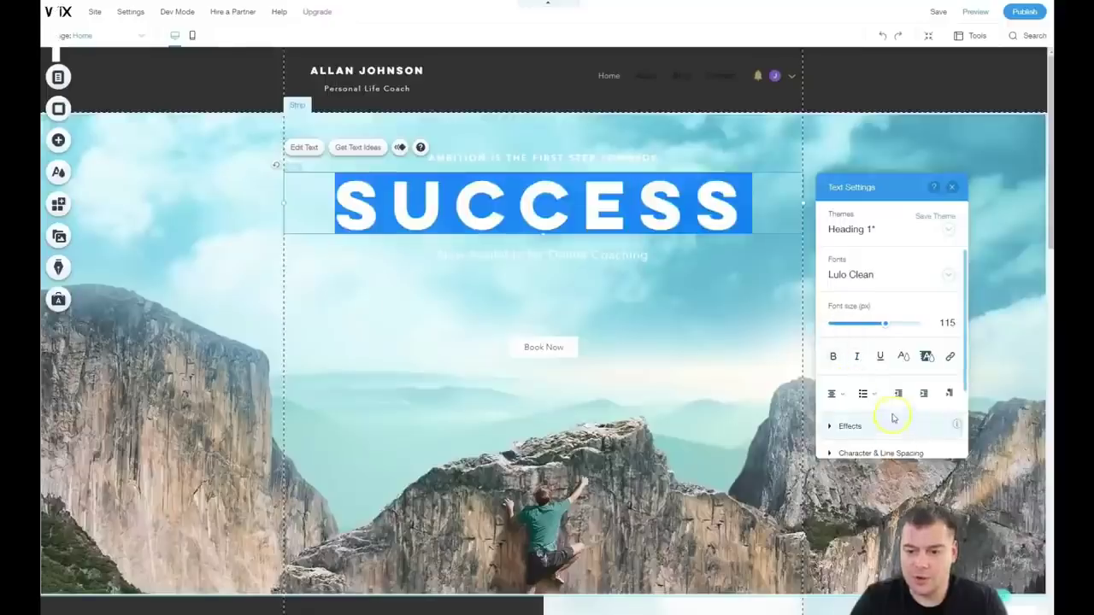
{"action": "scroll", "coordinate": [894, 416], "scroll_direction": "down", "scroll_amount": 2}
{"action": "left_click", "coordinate": [847, 337]}
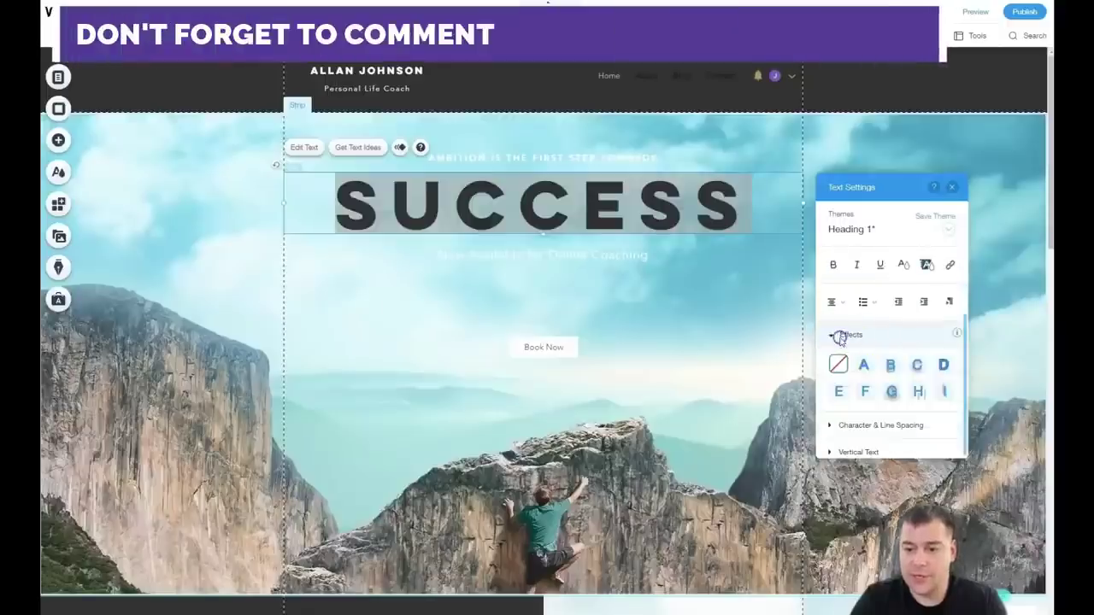
{"action": "left_click", "coordinate": [834, 334]}
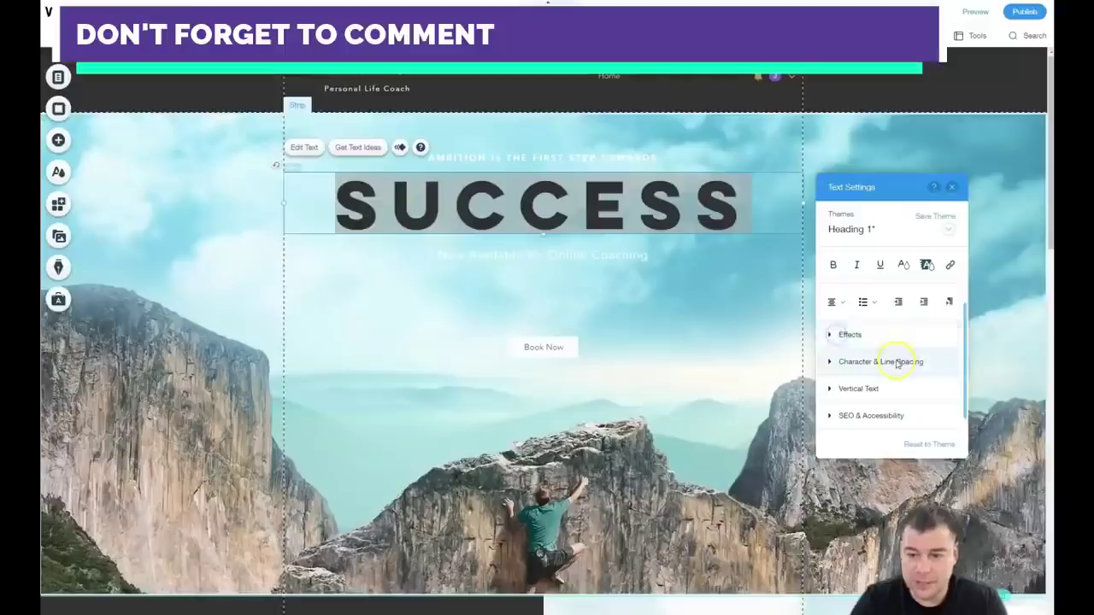
{"action": "left_click", "coordinate": [952, 188]}
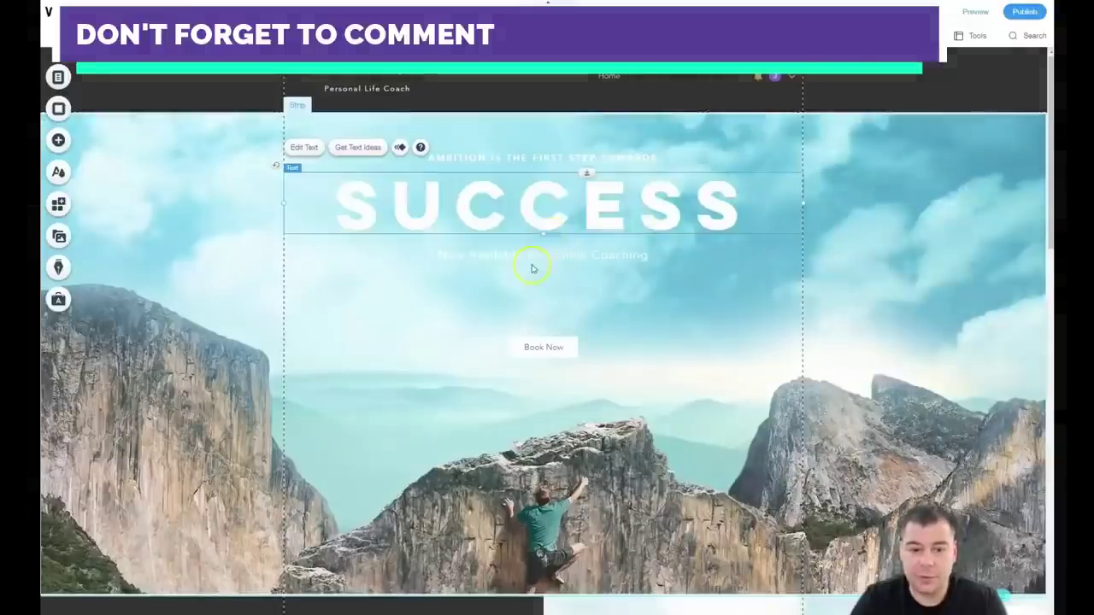
Change the SUCCESS heading's text color to black (#000000).
{"action": "double_click", "coordinate": [540, 207]}
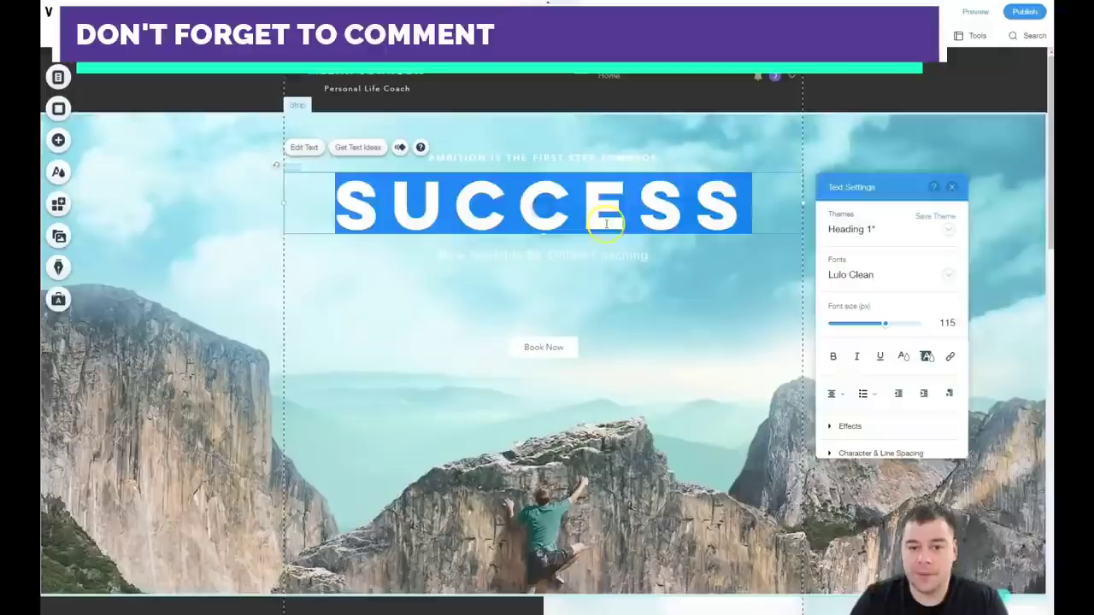
{"action": "left_click", "coordinate": [902, 356]}
{"action": "left_click", "coordinate": [839, 367]}
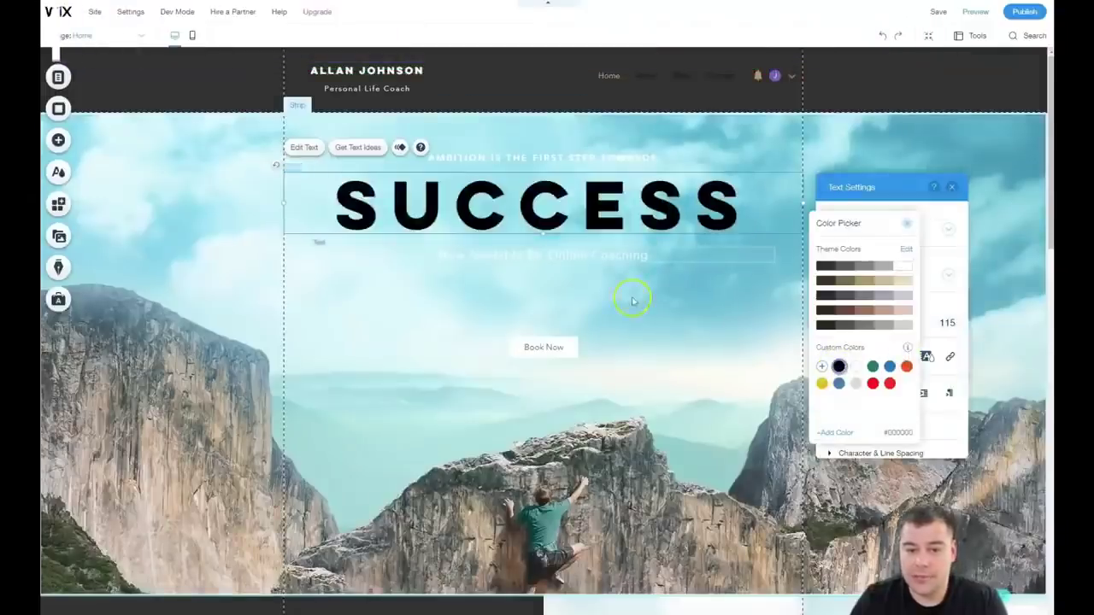
{"action": "left_click", "coordinate": [561, 256]}
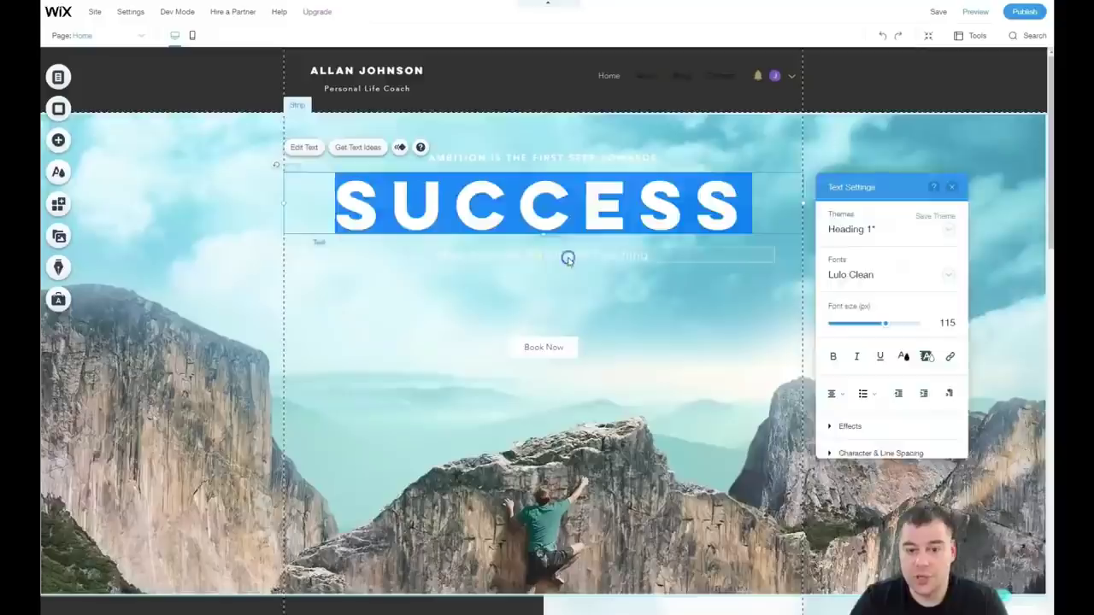
Change the text color of the Now Available for Online Coaching line to black (#000000).
{"action": "double_click", "coordinate": [568, 256]}
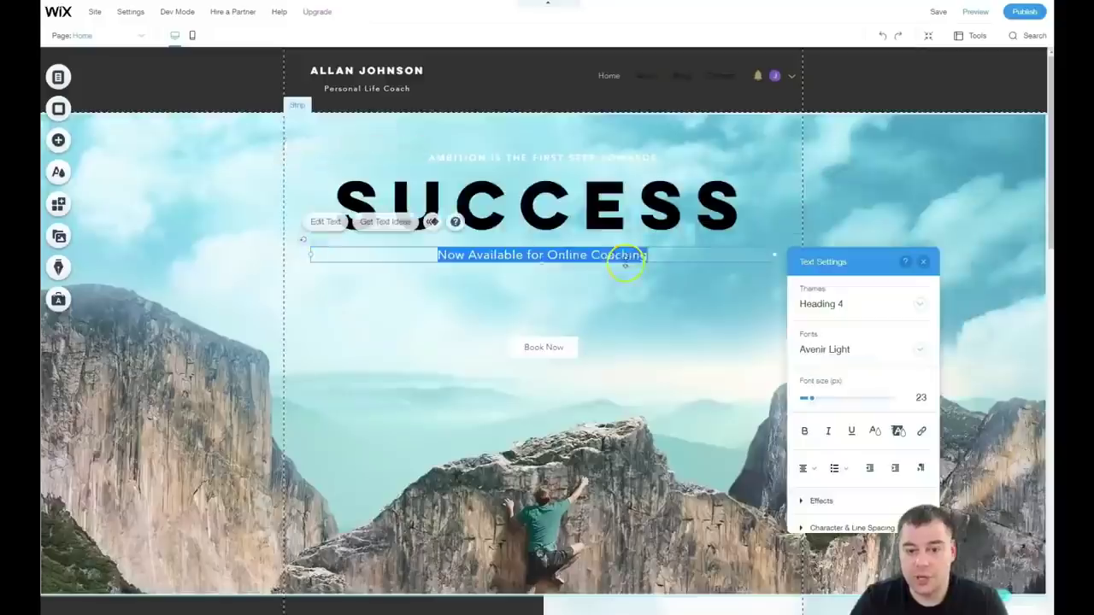
{"action": "left_click", "coordinate": [875, 432]}
{"action": "left_click", "coordinate": [810, 441]}
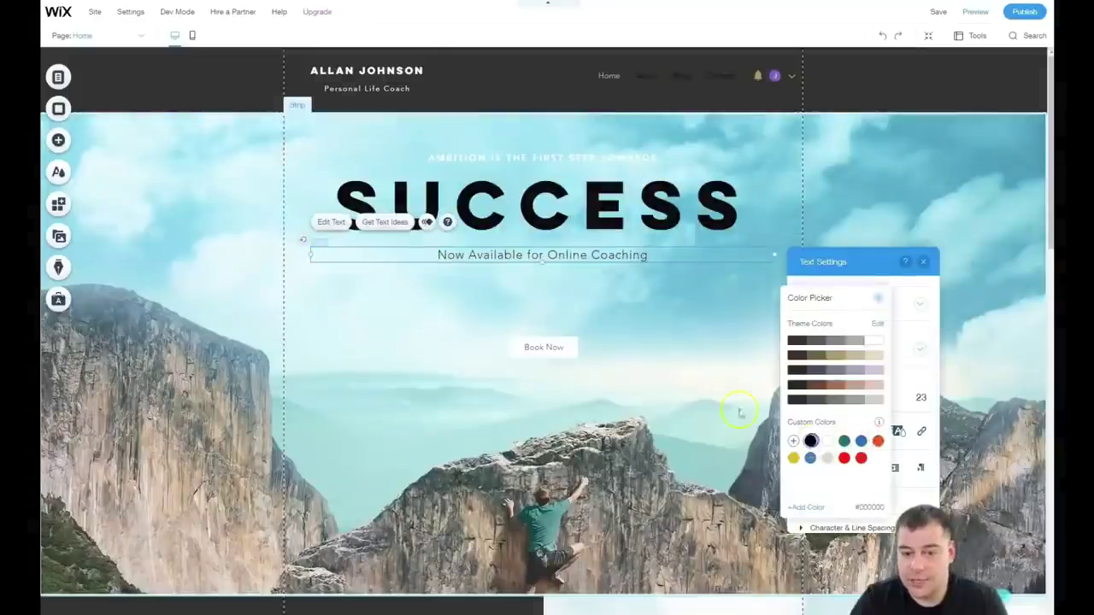
{"action": "left_click", "coordinate": [497, 288]}
Change the text color of the AMBITION IS THE FIRST STEP TOWARDS line to black and finish editing it.
{"action": "left_click", "coordinate": [547, 159]}
{"action": "double_click", "coordinate": [550, 159]}
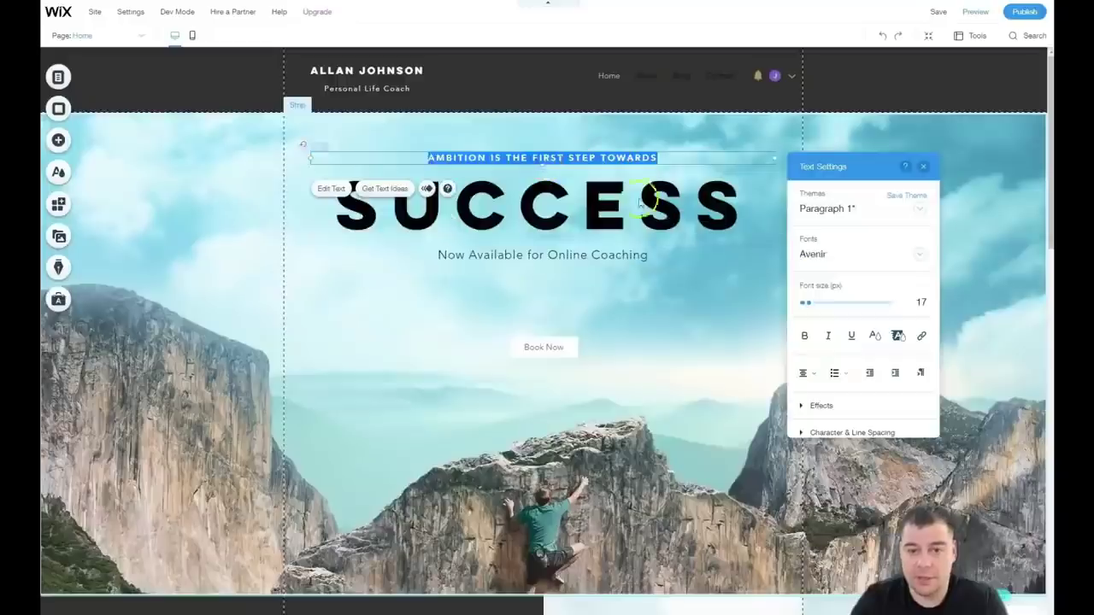
{"action": "left_click", "coordinate": [875, 338]}
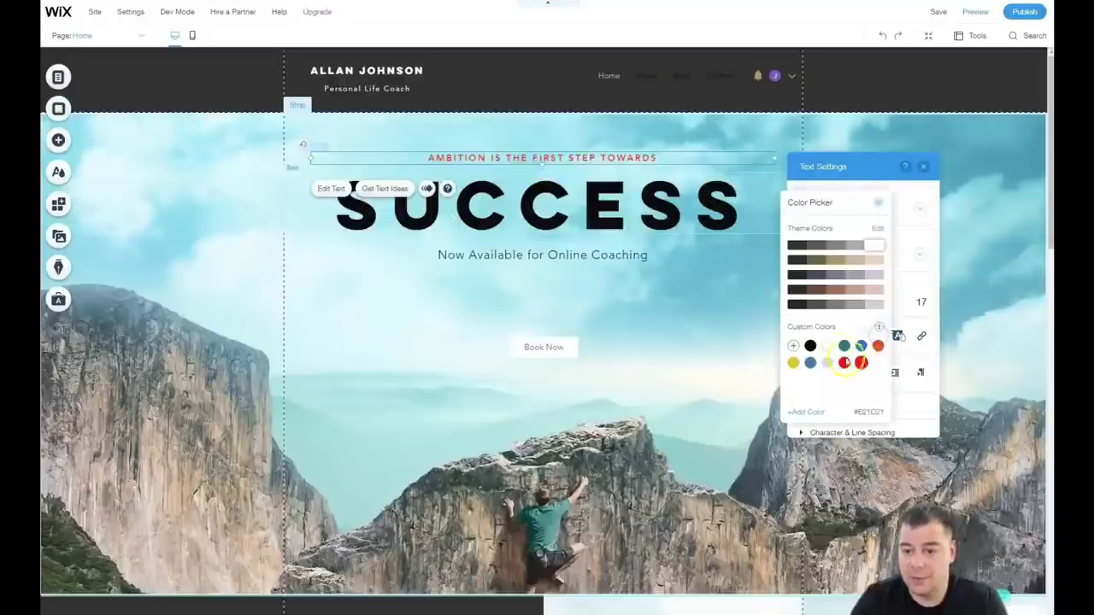
{"action": "left_click", "coordinate": [485, 416]}
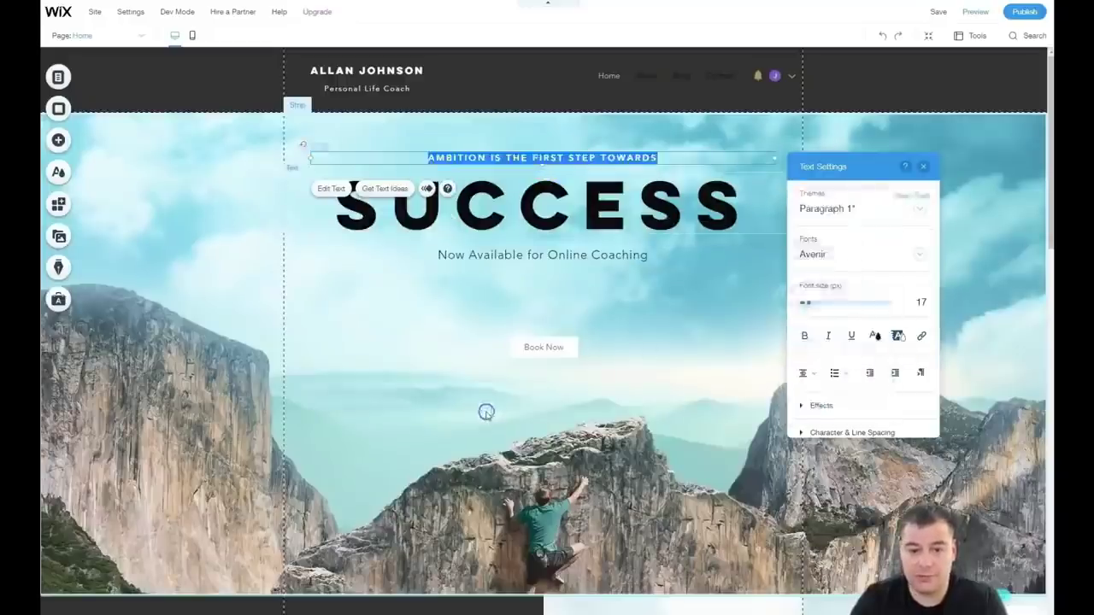
{"action": "left_click", "coordinate": [651, 397]}
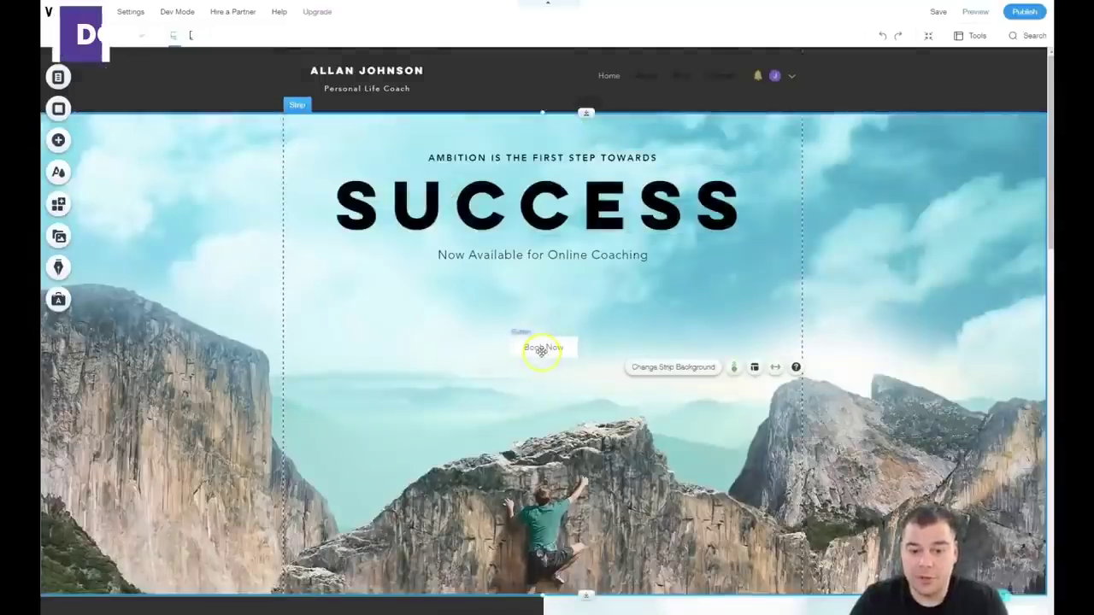
{"action": "scroll", "coordinate": [552, 347], "scroll_direction": "down", "scroll_amount": 2}
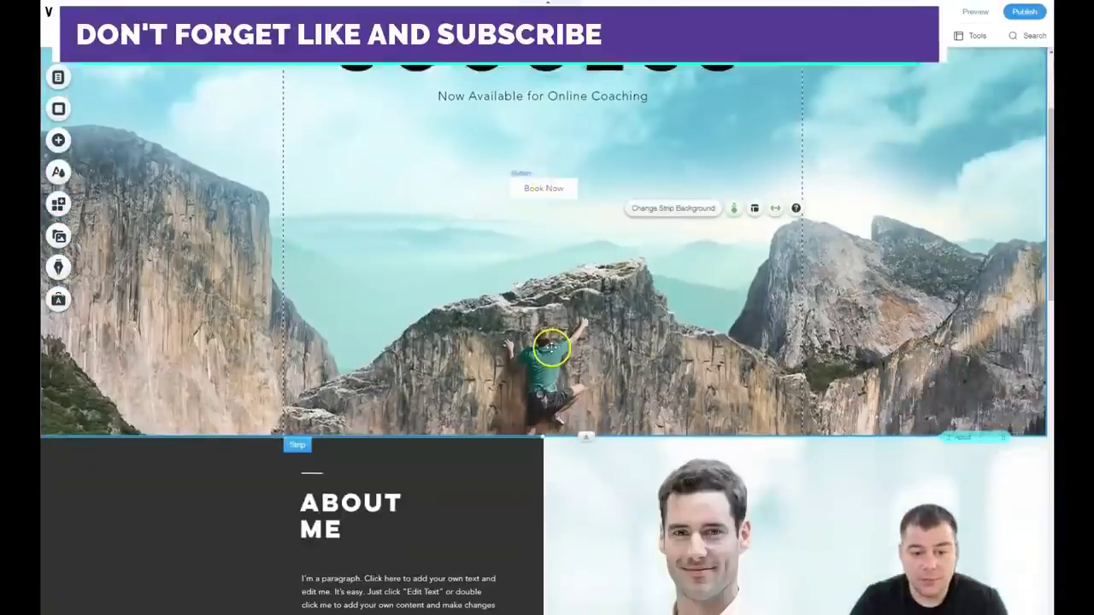
Look through the strip, text and image elements available to add to the page.
{"action": "scroll", "coordinate": [532, 337], "scroll_direction": "down", "scroll_amount": 1}
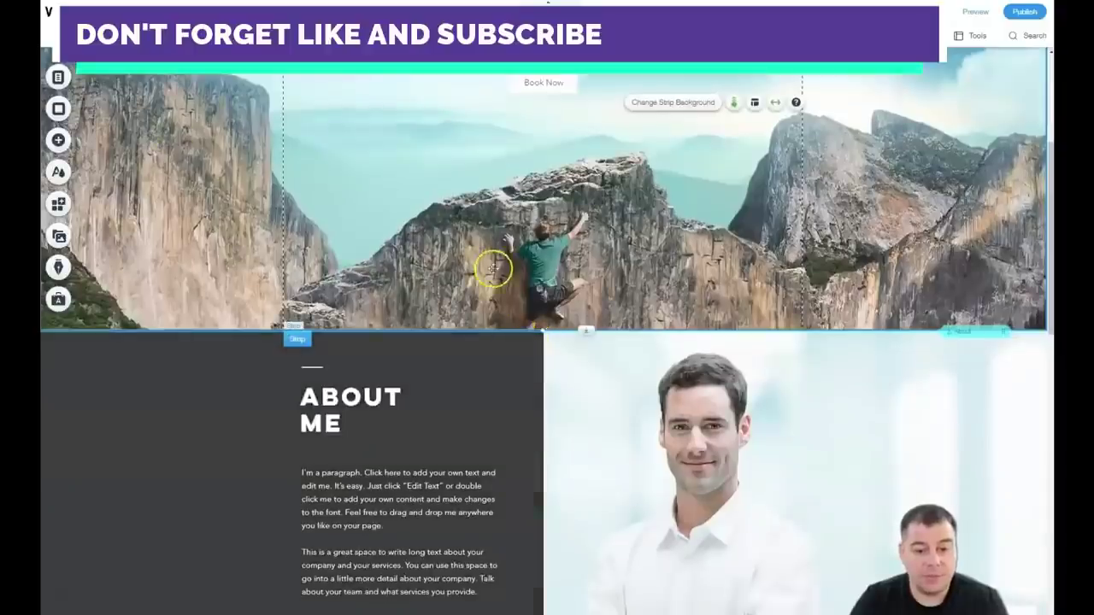
{"action": "scroll", "coordinate": [579, 332], "scroll_direction": "down", "scroll_amount": 3}
{"action": "scroll", "coordinate": [579, 331], "scroll_direction": "down", "scroll_amount": 2}
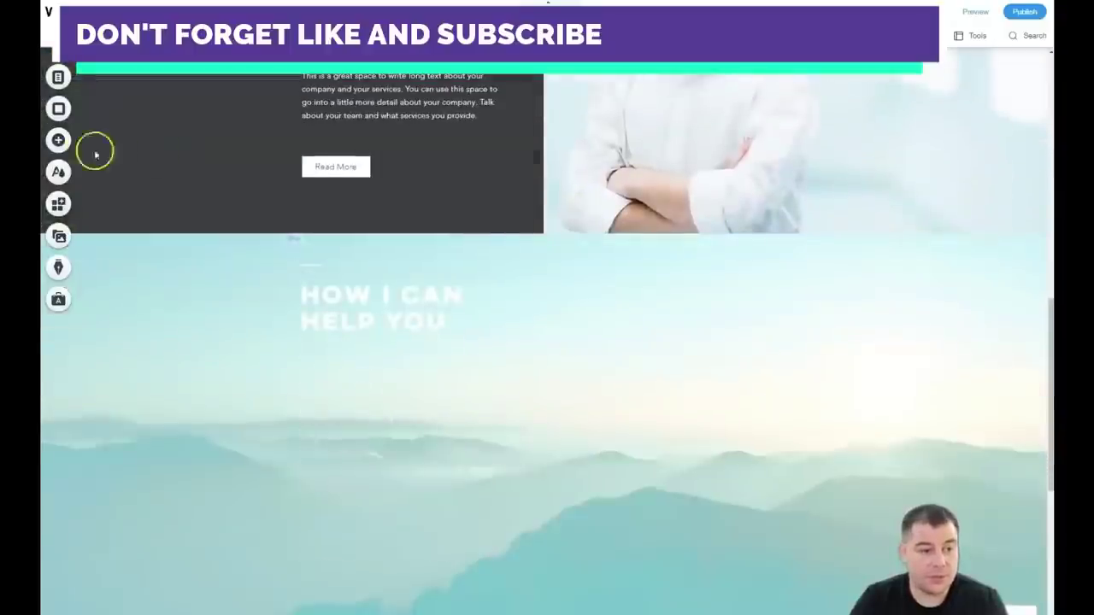
{"action": "left_click", "coordinate": [58, 141]}
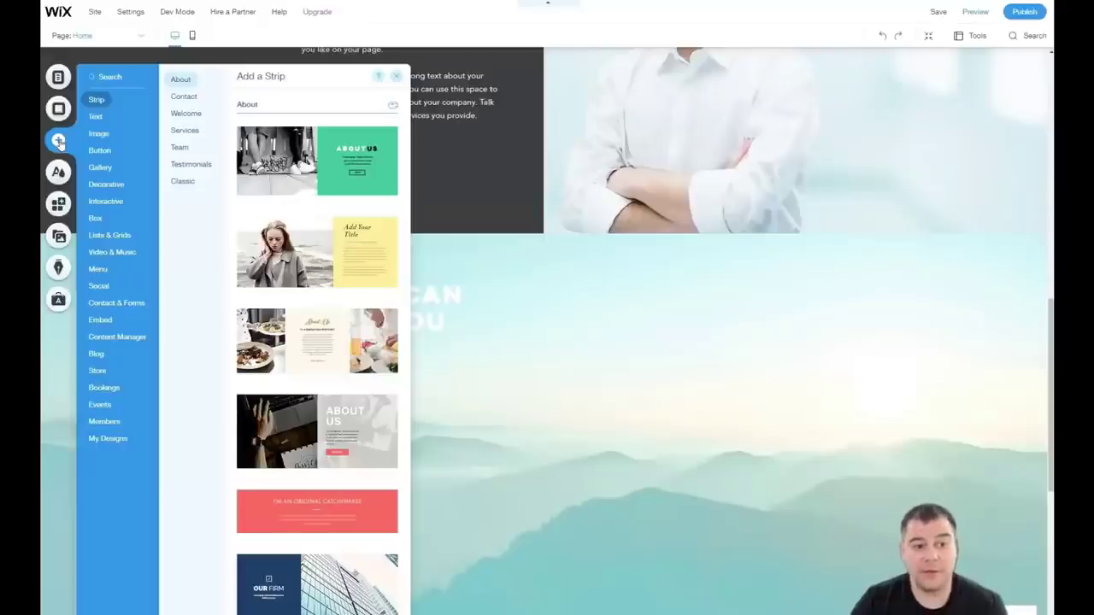
{"action": "left_click", "coordinate": [101, 132]}
{"action": "left_click", "coordinate": [101, 116]}
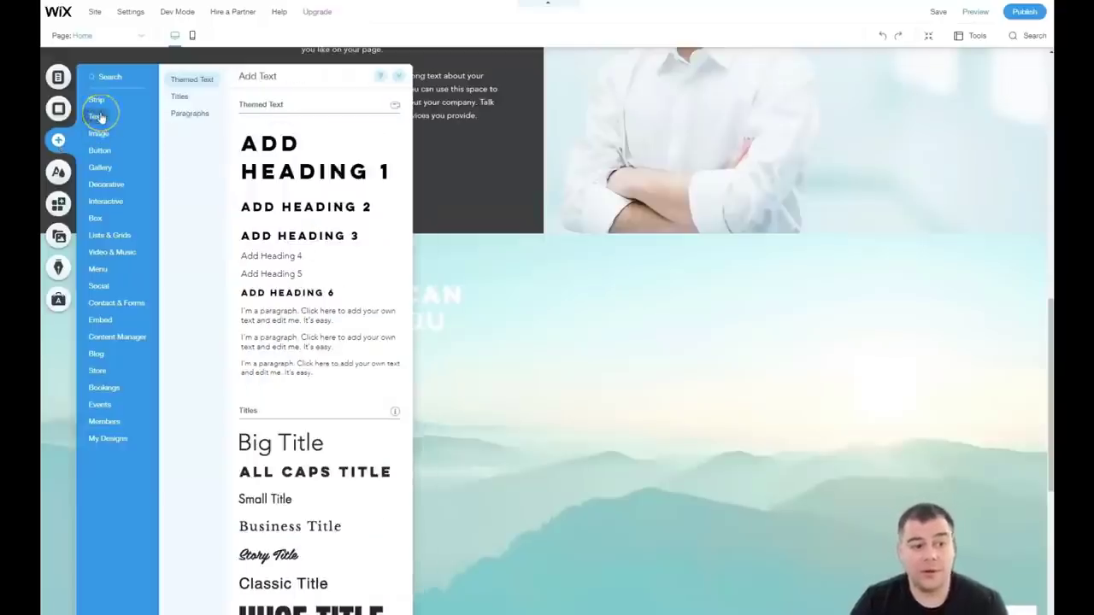
{"action": "left_click", "coordinate": [100, 134]}
{"action": "mouse_move", "coordinate": [96, 102]}
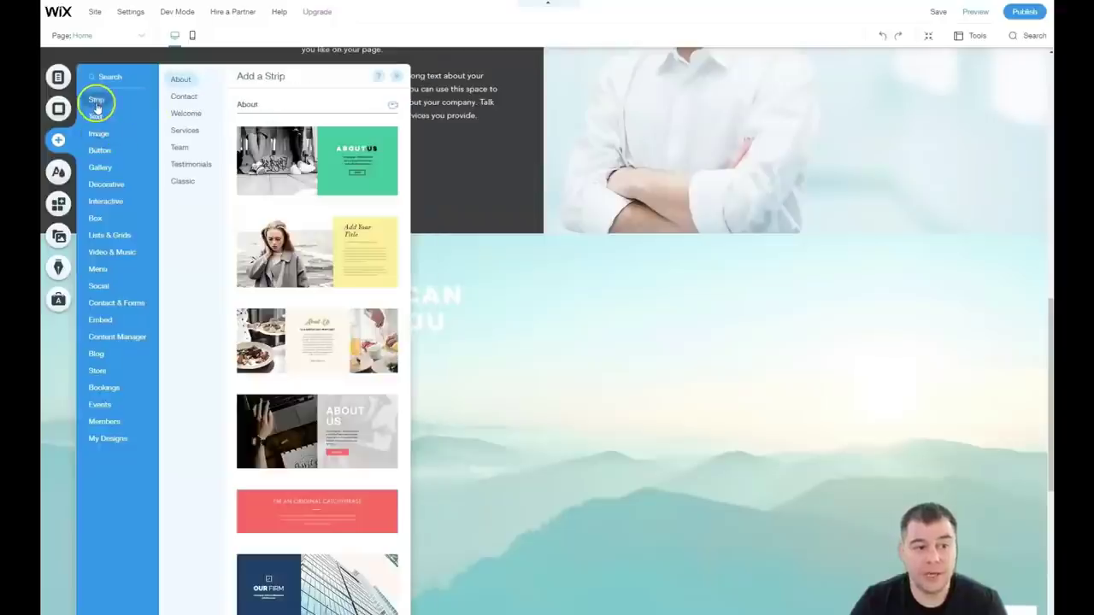
{"action": "left_click", "coordinate": [91, 104]}
{"action": "left_click", "coordinate": [103, 107]}
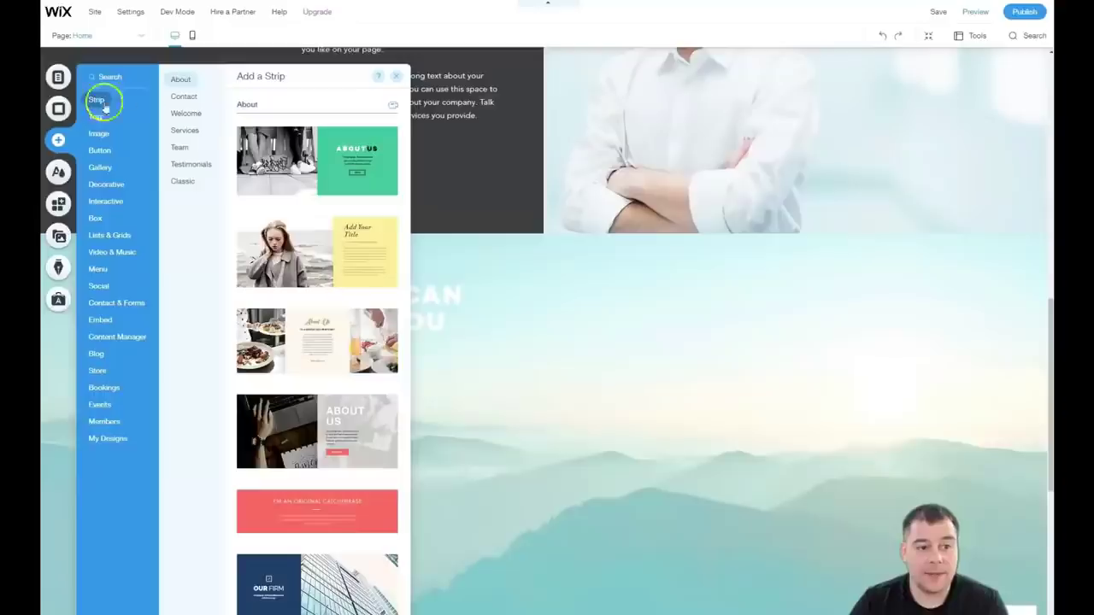
Browse the strip designs and insert the blank white Classic strip between the ABOUT ME and HOW I CAN HELP YOU sections.
{"action": "left_click", "coordinate": [191, 100]}
{"action": "left_click", "coordinate": [188, 114]}
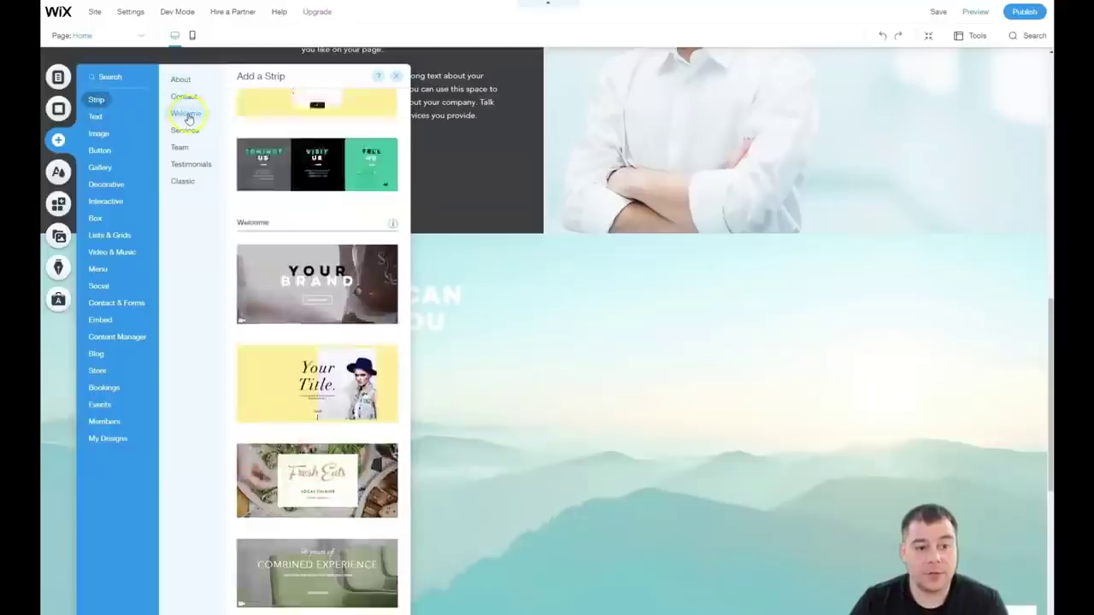
{"action": "left_click", "coordinate": [182, 130]}
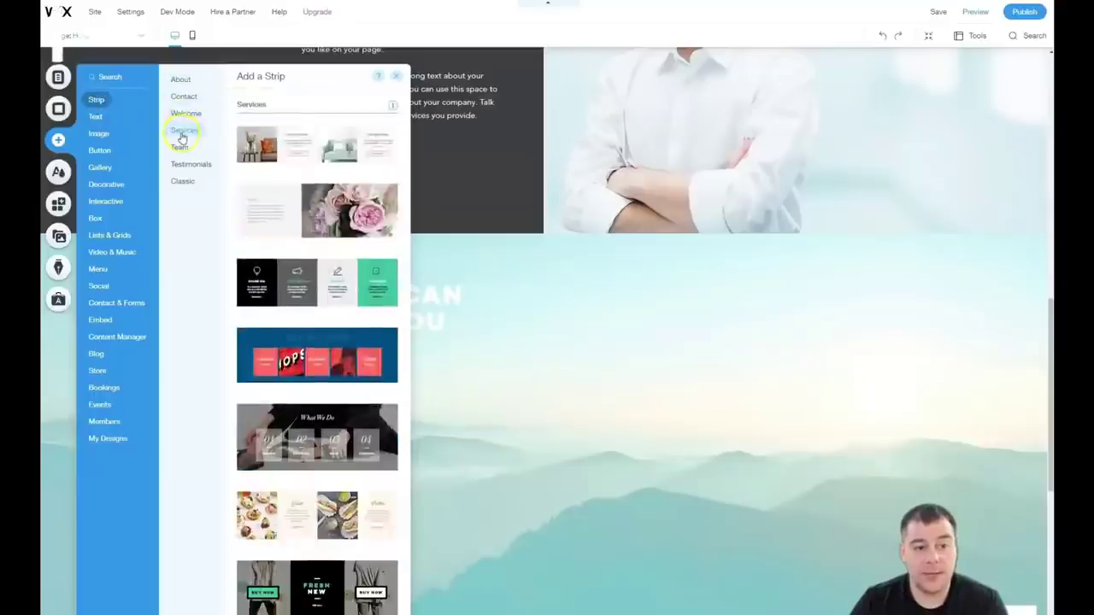
{"action": "left_click", "coordinate": [174, 148]}
{"action": "left_click", "coordinate": [179, 165]}
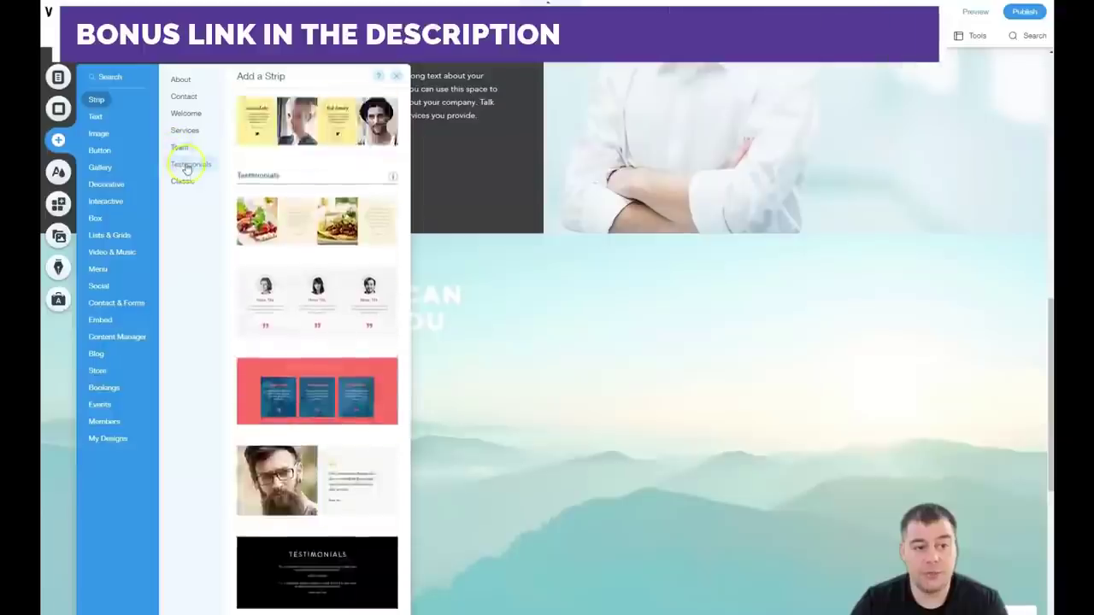
{"action": "left_click", "coordinate": [180, 181]}
{"action": "left_click", "coordinate": [300, 453]}
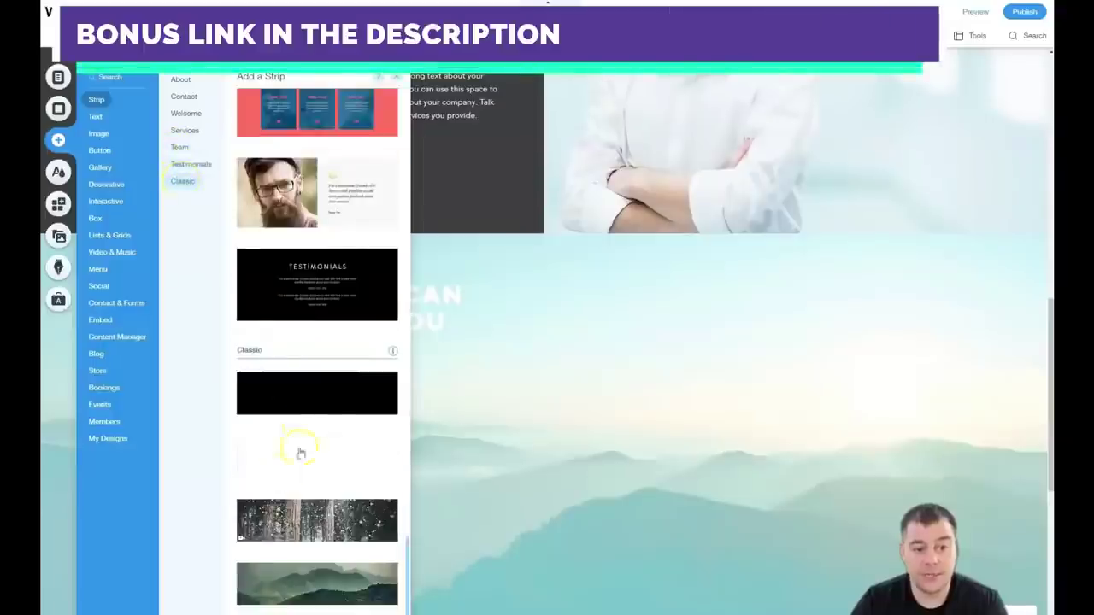
{"action": "left_click_drag", "start_coordinate": [303, 454], "coordinate": [581, 280]}
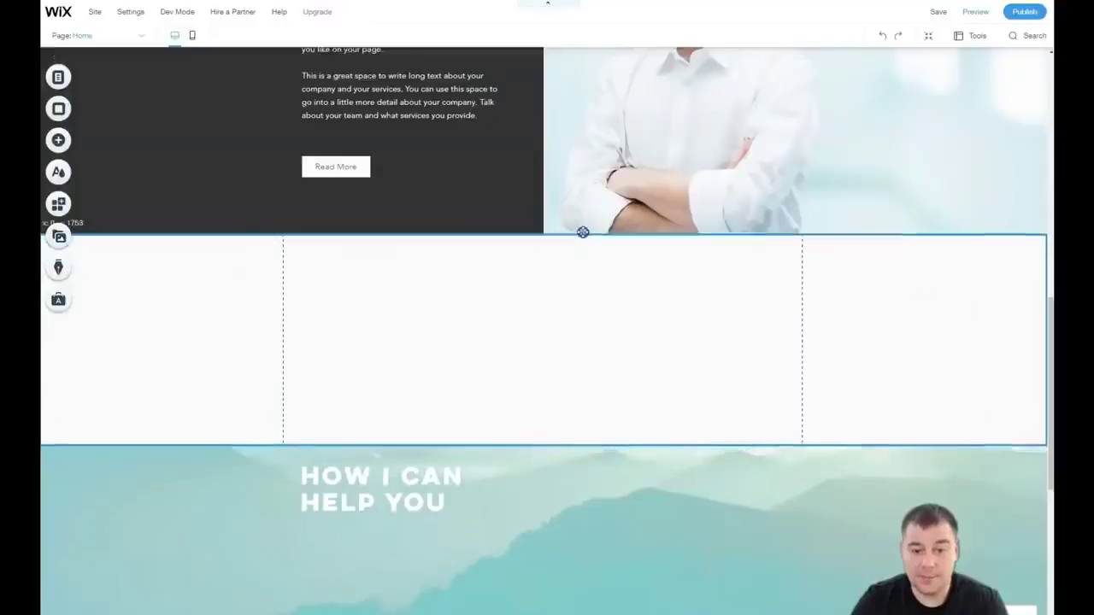
Try a taller blank white strip, and shrink it so the HOW I CAN HELP YOU section moves back up.
{"action": "left_click", "coordinate": [564, 378]}
{"action": "left_click_drag", "start_coordinate": [546, 444], "coordinate": [589, 570]}
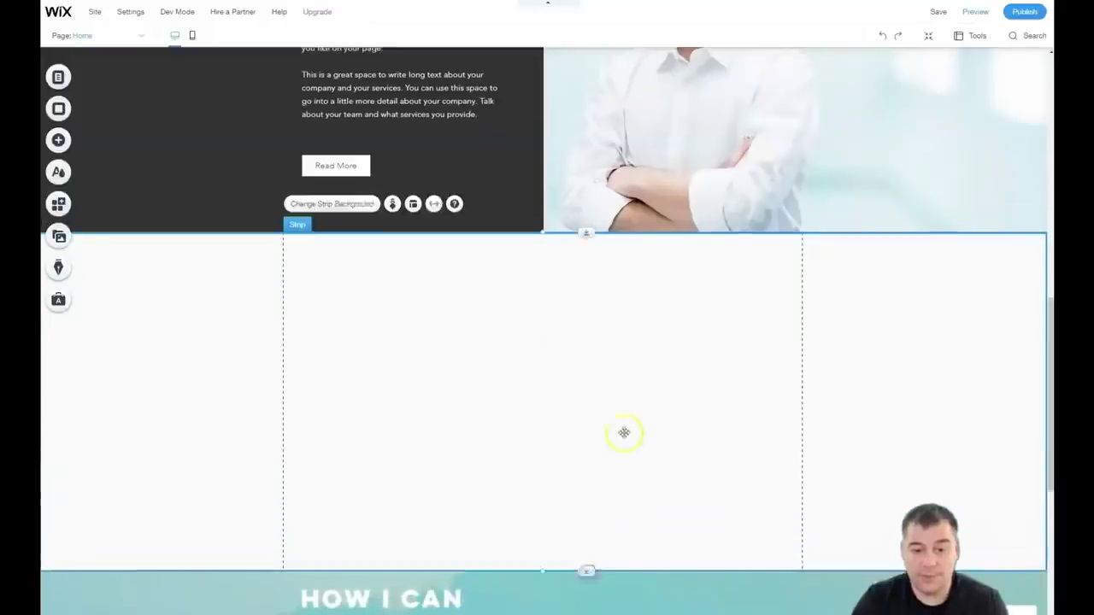
{"action": "scroll", "coordinate": [619, 419], "scroll_direction": "down", "scroll_amount": 3}
{"action": "scroll", "coordinate": [617, 390], "scroll_direction": "up", "scroll_amount": 1}
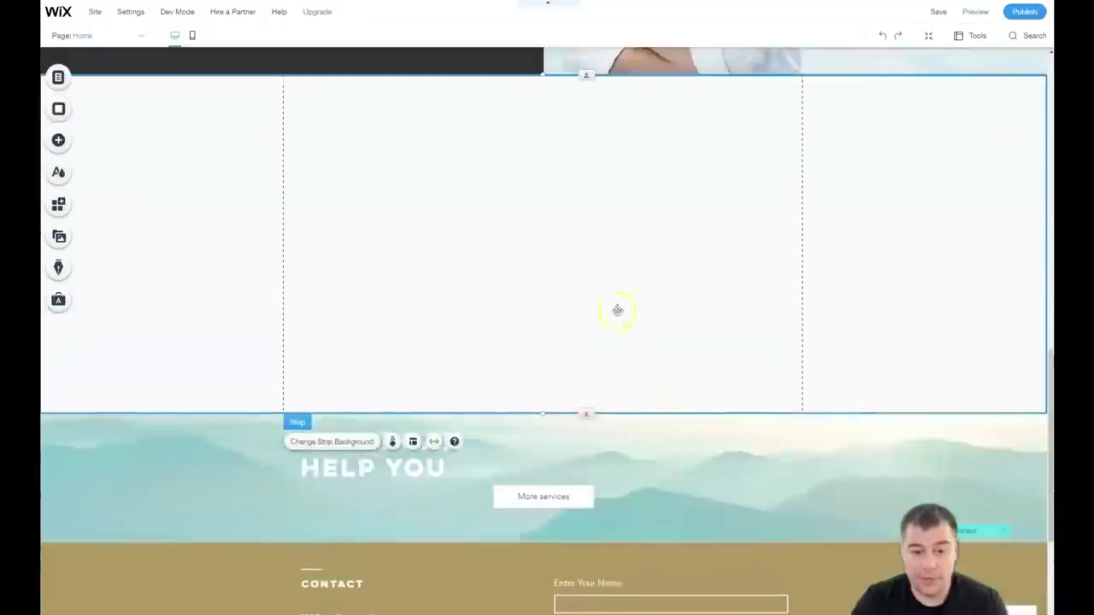
{"action": "left_click", "coordinate": [648, 504]}
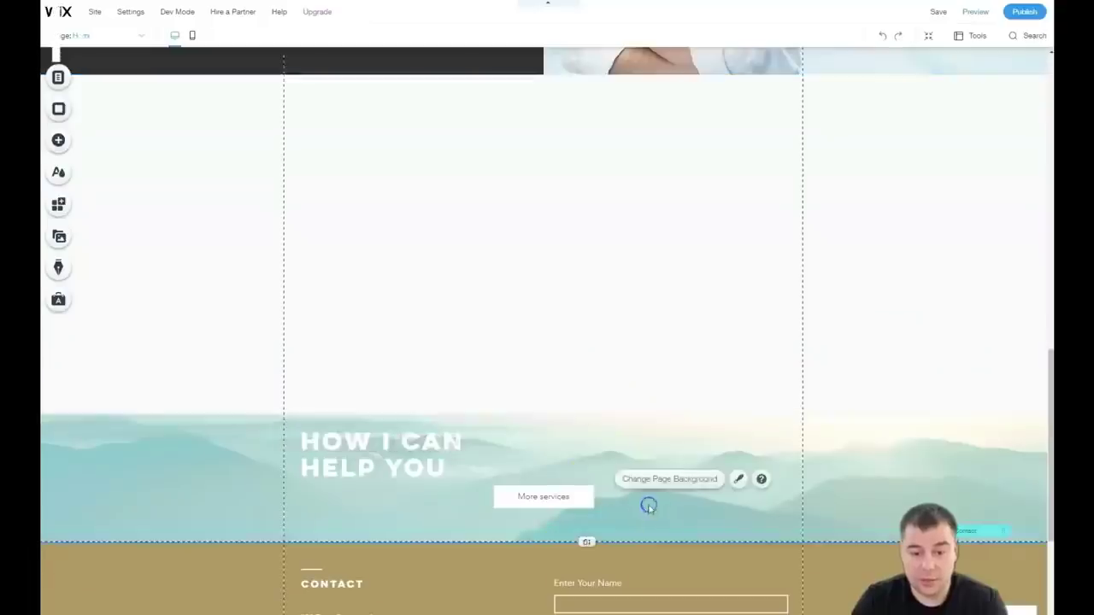
{"action": "left_click", "coordinate": [545, 356]}
{"action": "left_click_drag", "start_coordinate": [591, 416], "coordinate": [593, 266]}
Extend the HOW I CAN HELP YOU section downward and move its More services button lower.
{"action": "scroll", "coordinate": [665, 455], "scroll_direction": "down", "scroll_amount": 1}
{"action": "scroll", "coordinate": [665, 456], "scroll_direction": "down", "scroll_amount": 2}
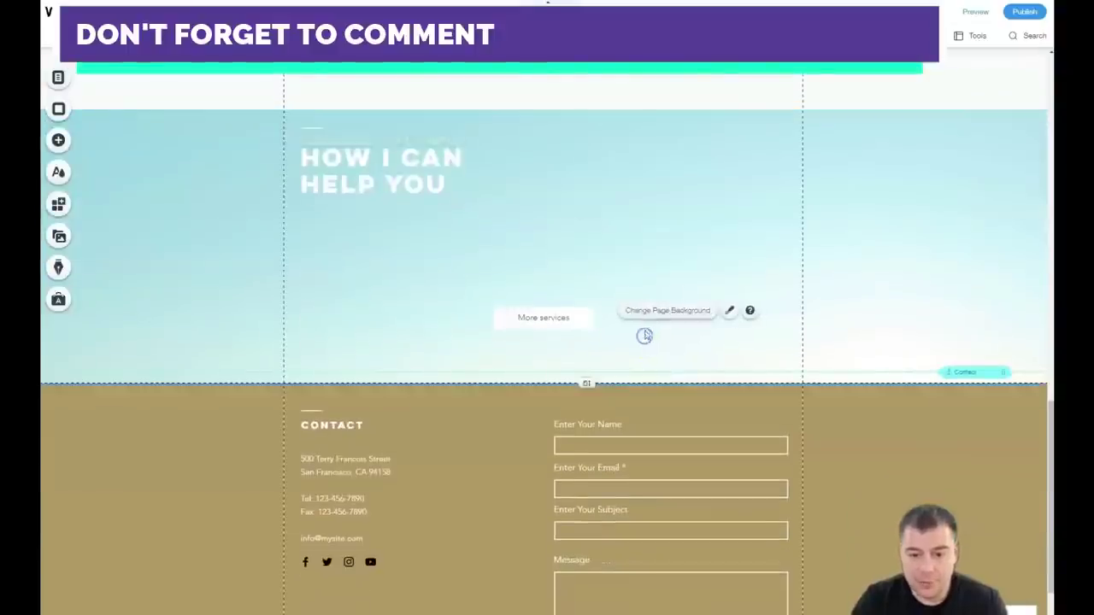
{"action": "left_click_drag", "start_coordinate": [589, 384], "coordinate": [588, 479]}
{"action": "left_click_drag", "start_coordinate": [557, 317], "coordinate": [555, 384]}
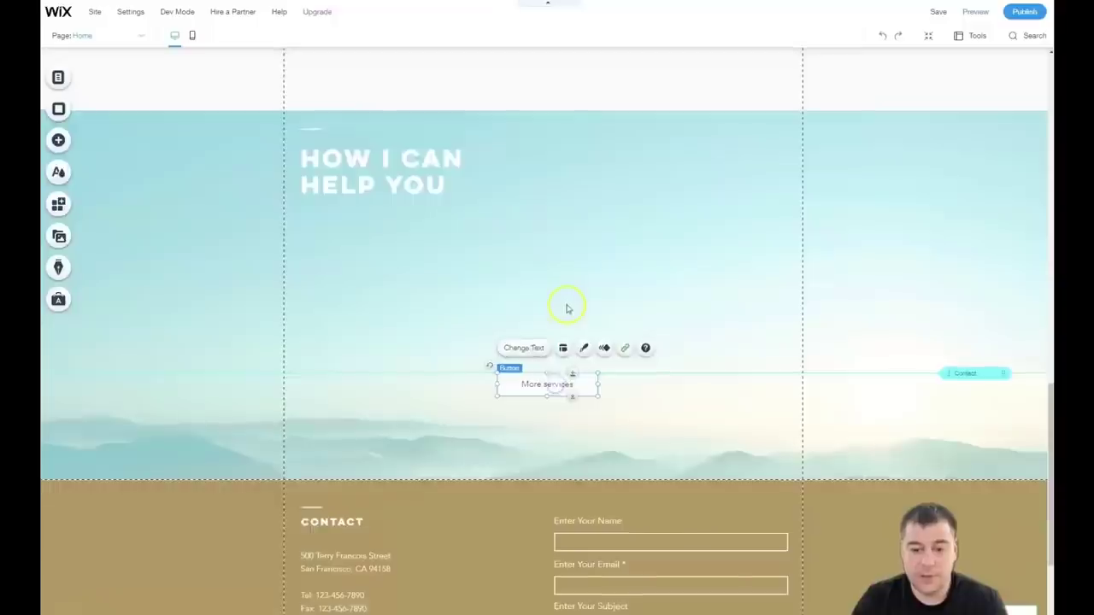
Review the page sections and examine the button, gallery, decorative, interactive, box and list elements available to add.
{"action": "scroll", "coordinate": [567, 305], "scroll_direction": "up", "scroll_amount": 7}
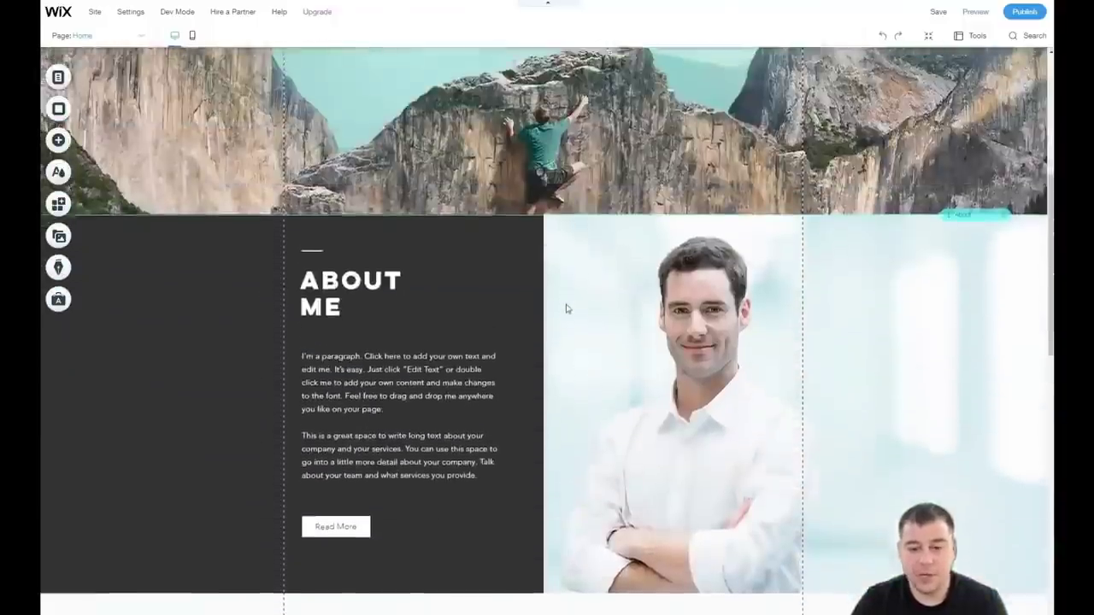
{"action": "scroll", "coordinate": [564, 308], "scroll_direction": "down", "scroll_amount": 5}
{"action": "scroll", "coordinate": [456, 331], "scroll_direction": "down", "scroll_amount": 2}
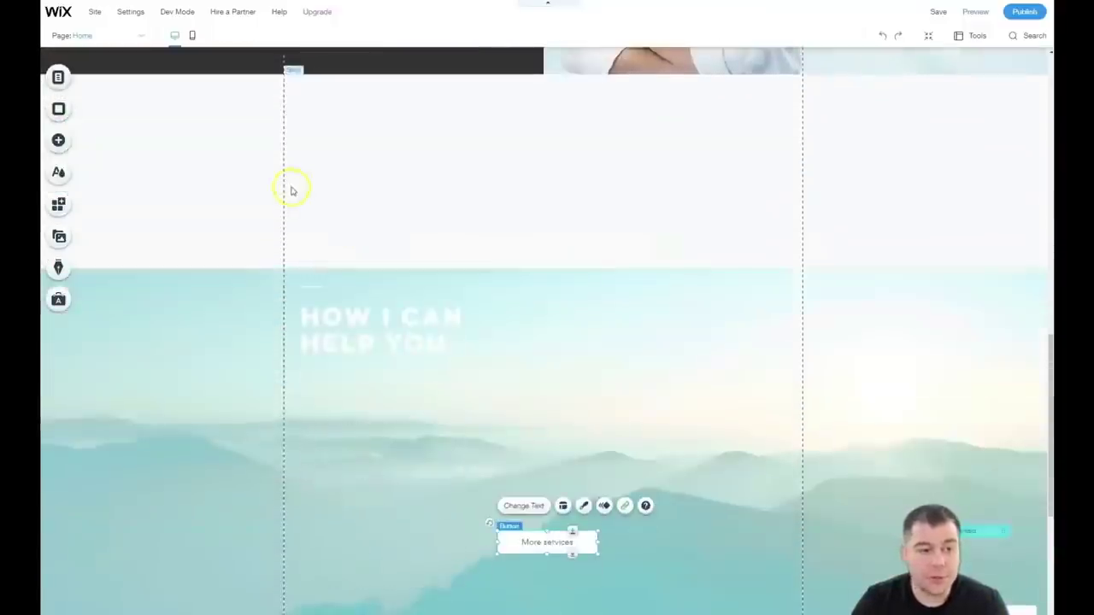
{"action": "left_click", "coordinate": [59, 142]}
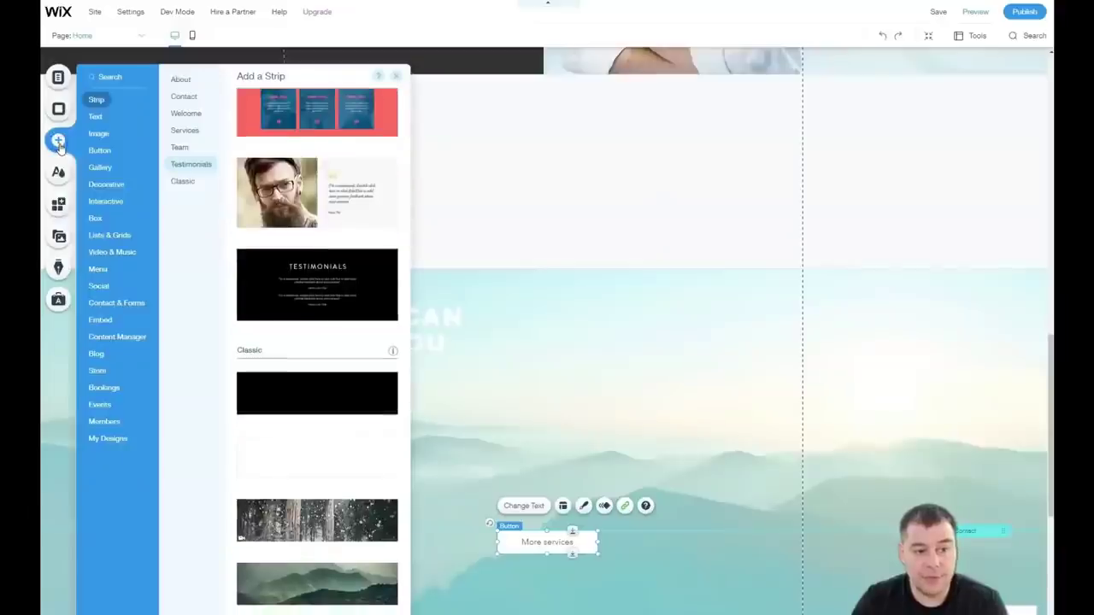
{"action": "left_click", "coordinate": [99, 148]}
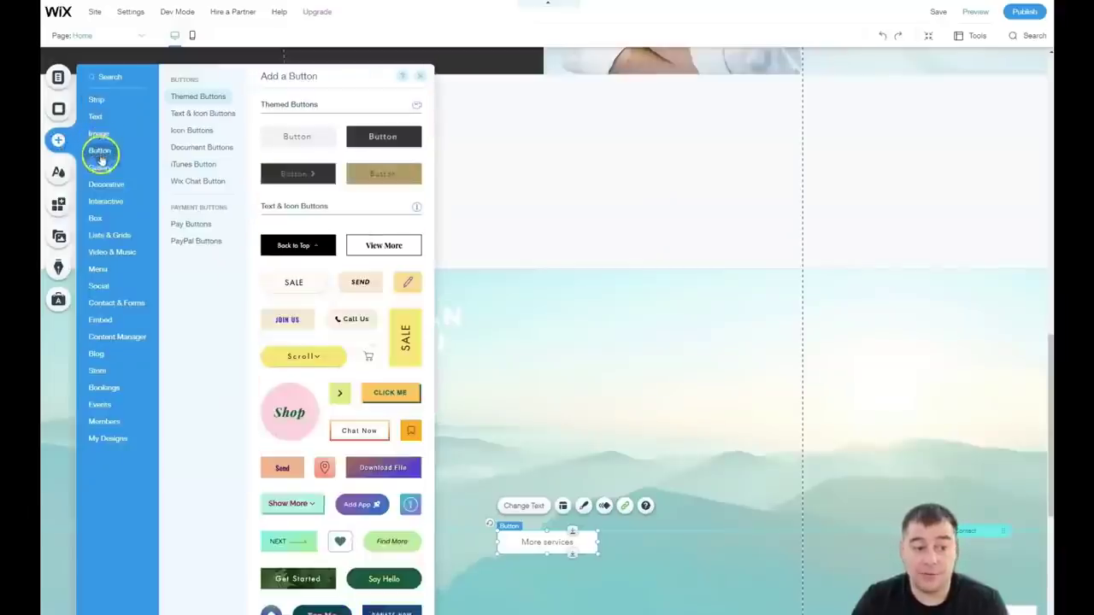
{"action": "left_click", "coordinate": [101, 167]}
{"action": "left_click", "coordinate": [103, 184]}
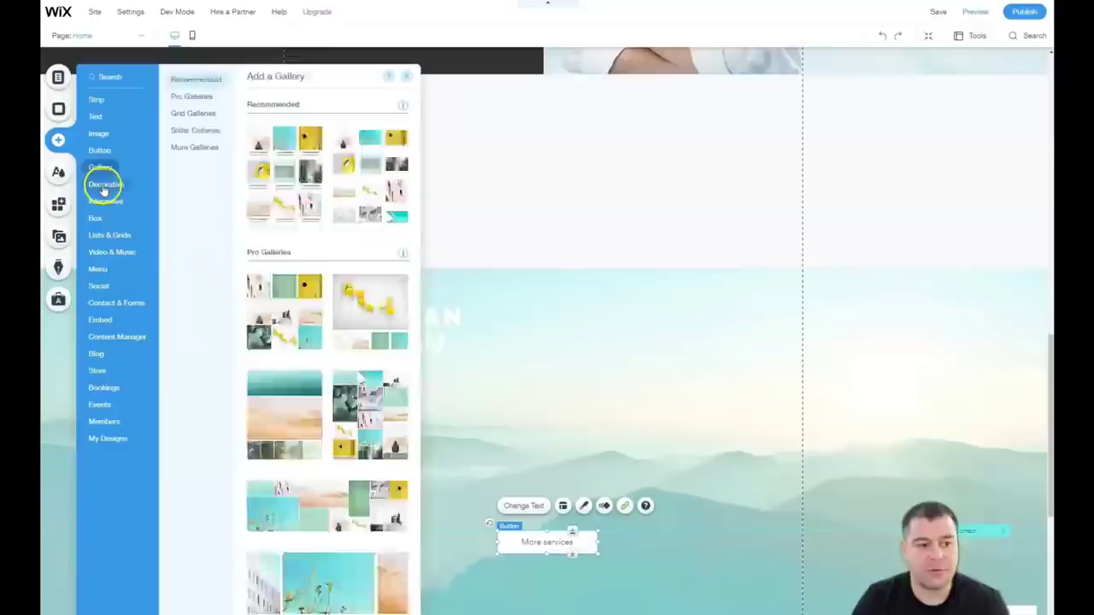
{"action": "left_click", "coordinate": [107, 203]}
{"action": "left_click", "coordinate": [95, 219]}
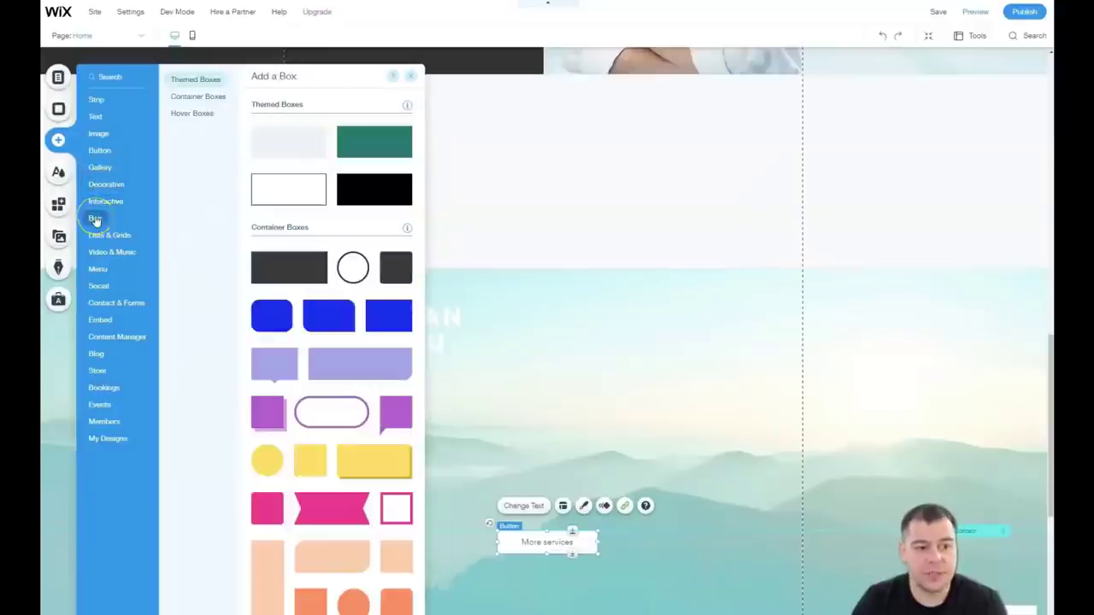
{"action": "left_click", "coordinate": [96, 234]}
{"action": "left_click", "coordinate": [95, 219]}
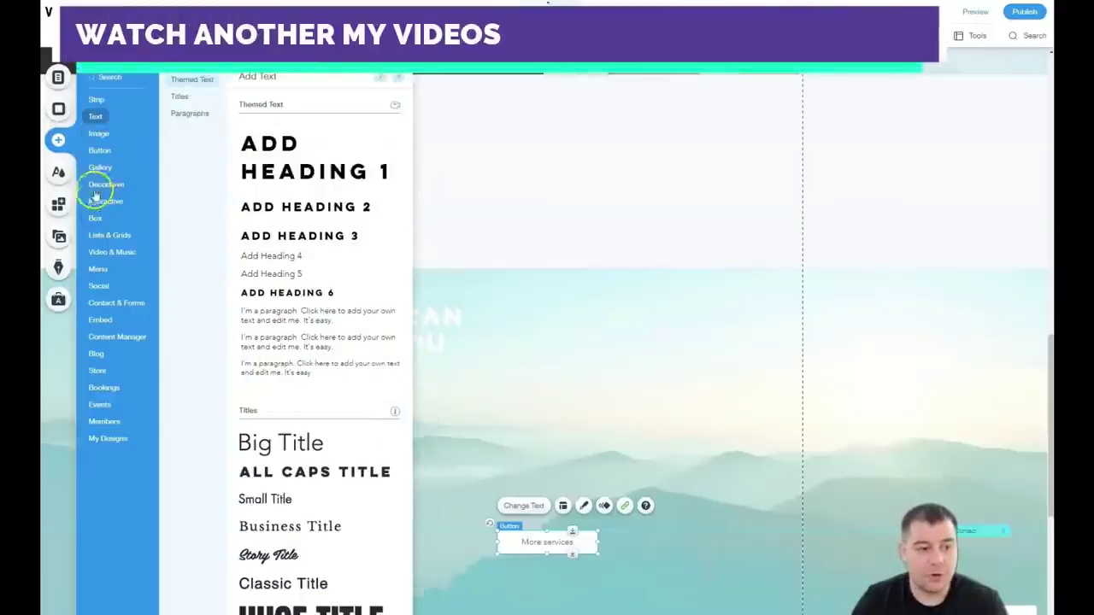
Add a YouTube video player to the blank white strip and position it near the strip's centre.
{"action": "mouse_move", "coordinate": [107, 251]}
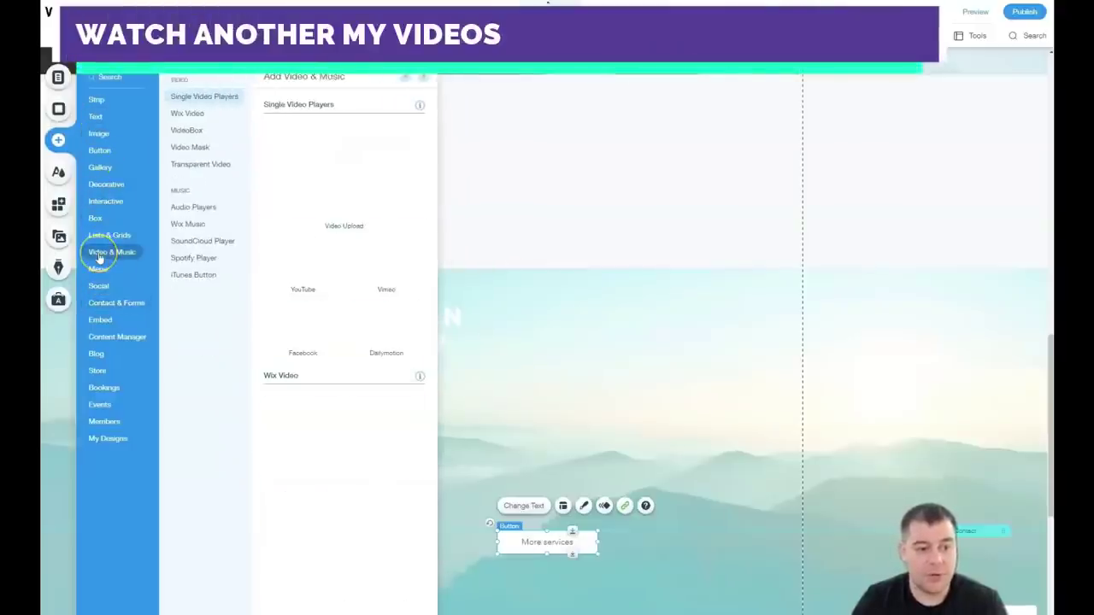
{"action": "left_click_drag", "start_coordinate": [581, 217], "coordinate": [538, 147]}
{"action": "left_click", "coordinate": [566, 180]}
{"action": "left_click_drag", "start_coordinate": [566, 180], "coordinate": [532, 169]}
Extend the video strip to about 565 px high and place a light themed button centred below the video.
{"action": "left_click", "coordinate": [766, 206]}
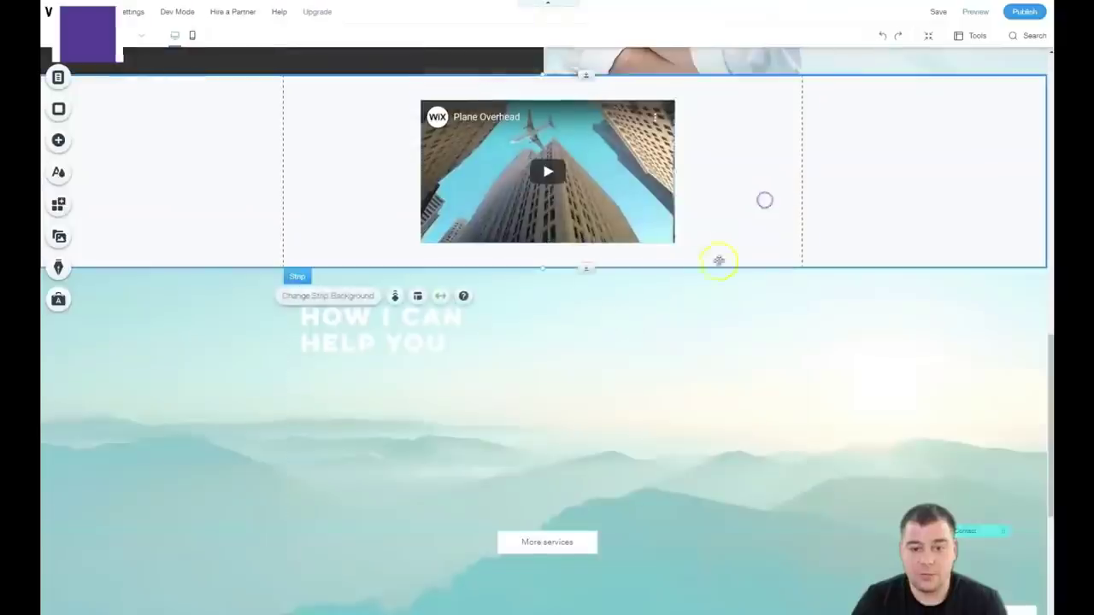
{"action": "left_click_drag", "start_coordinate": [588, 268], "coordinate": [587, 372]}
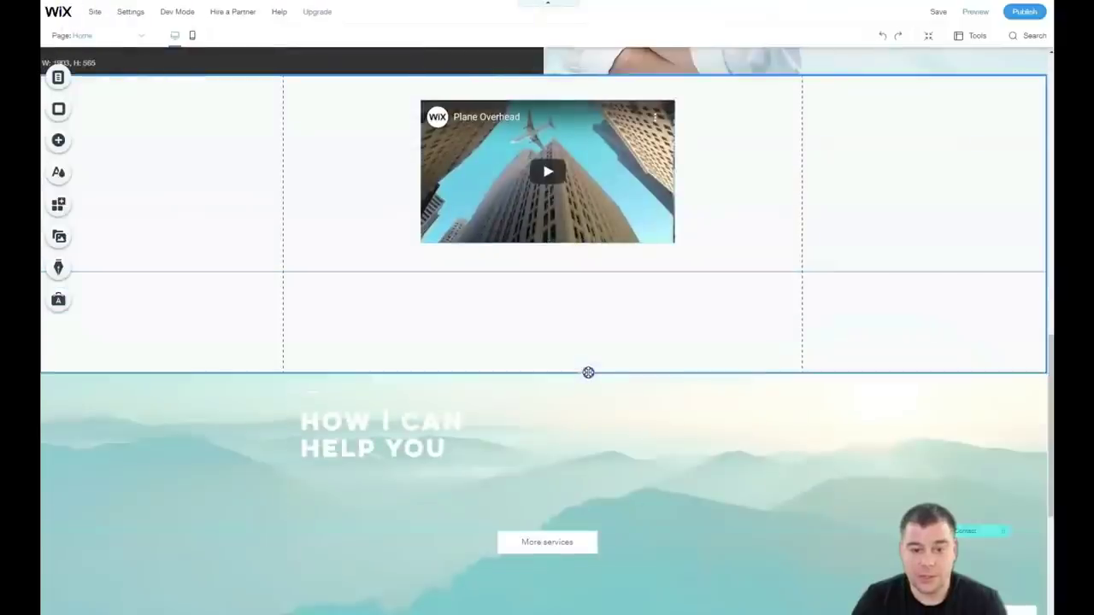
{"action": "left_click", "coordinate": [58, 140]}
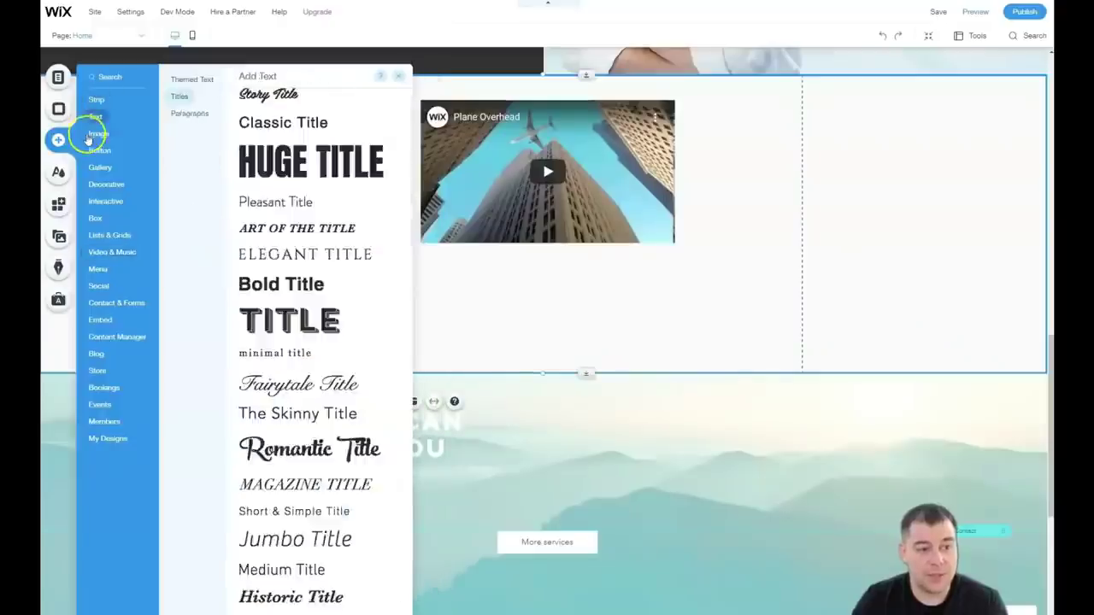
{"action": "mouse_move", "coordinate": [100, 154]}
{"action": "left_click_drag", "start_coordinate": [297, 136], "coordinate": [550, 292]}
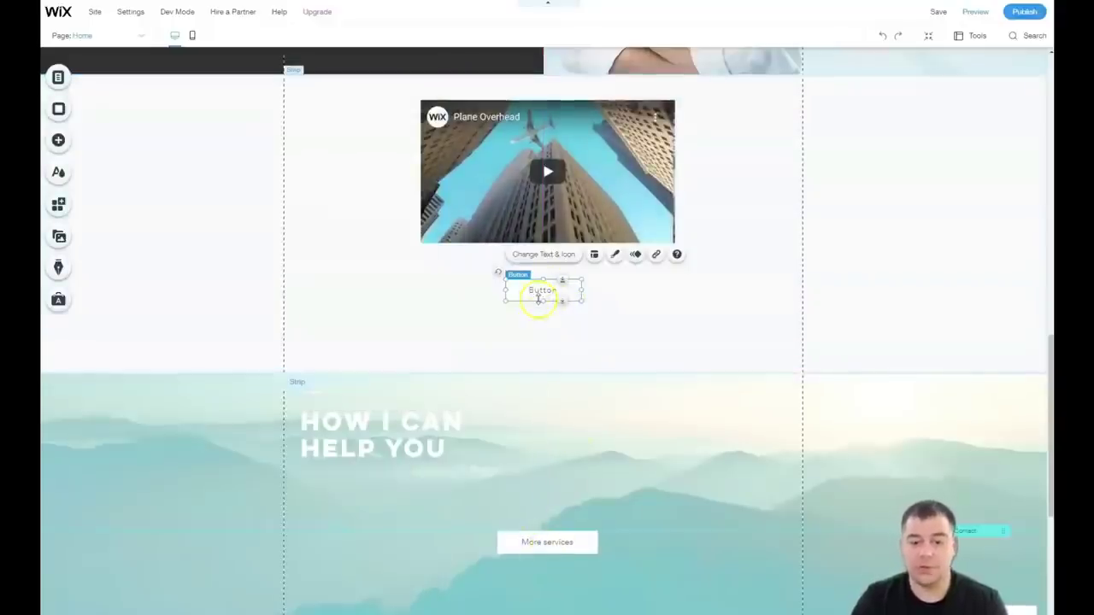
{"action": "left_click_drag", "start_coordinate": [542, 290], "coordinate": [545, 309]}
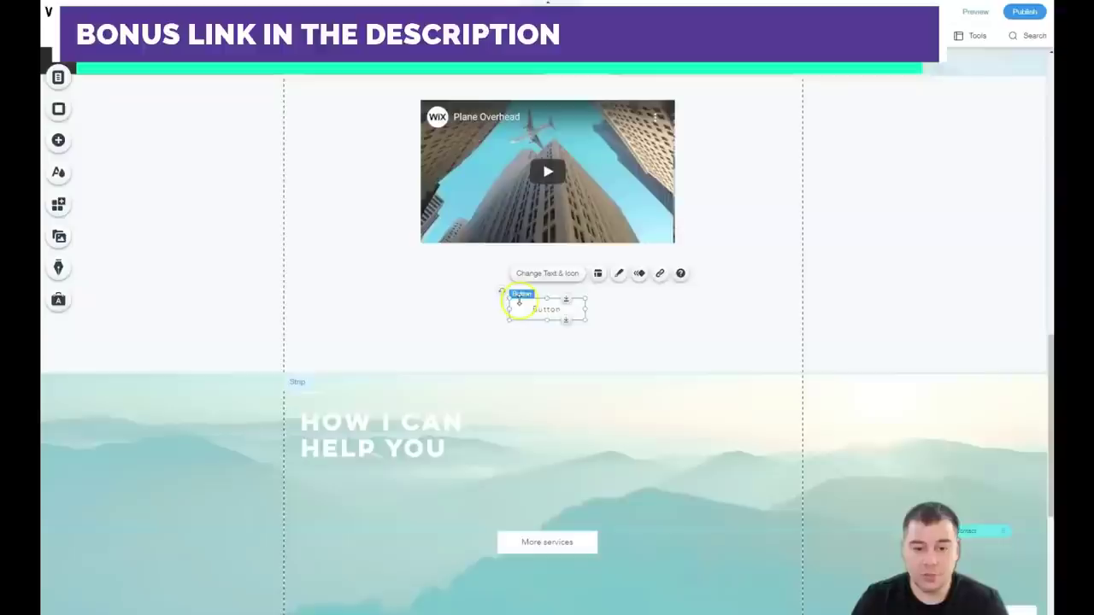
Review the new button's link options without setting a link, and widen the button on both sides to match the More services button.
{"action": "left_click", "coordinate": [660, 275]}
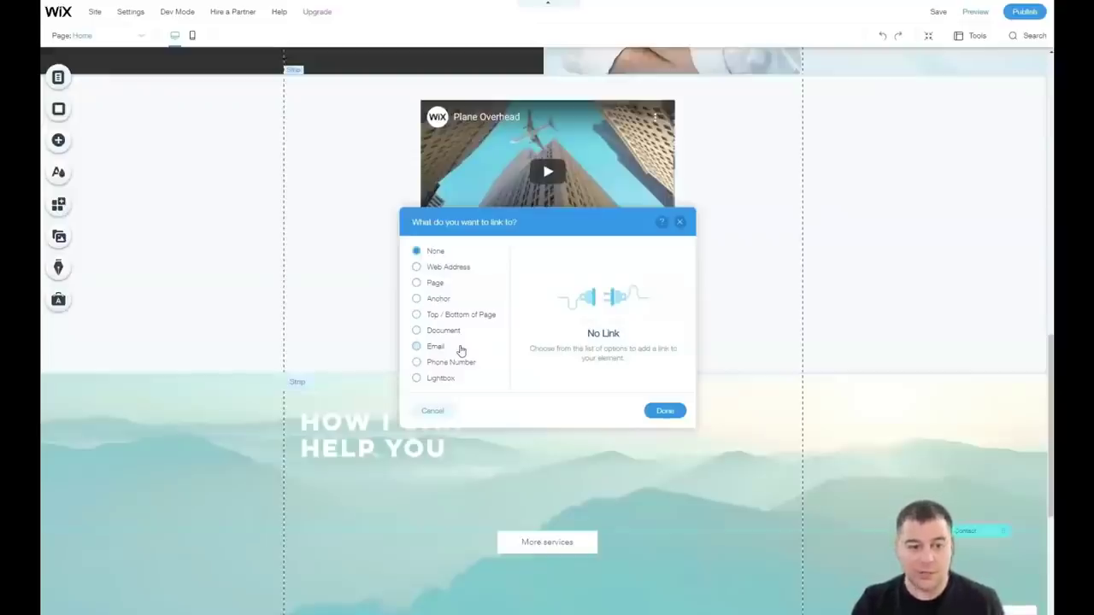
{"action": "left_click", "coordinate": [483, 316]}
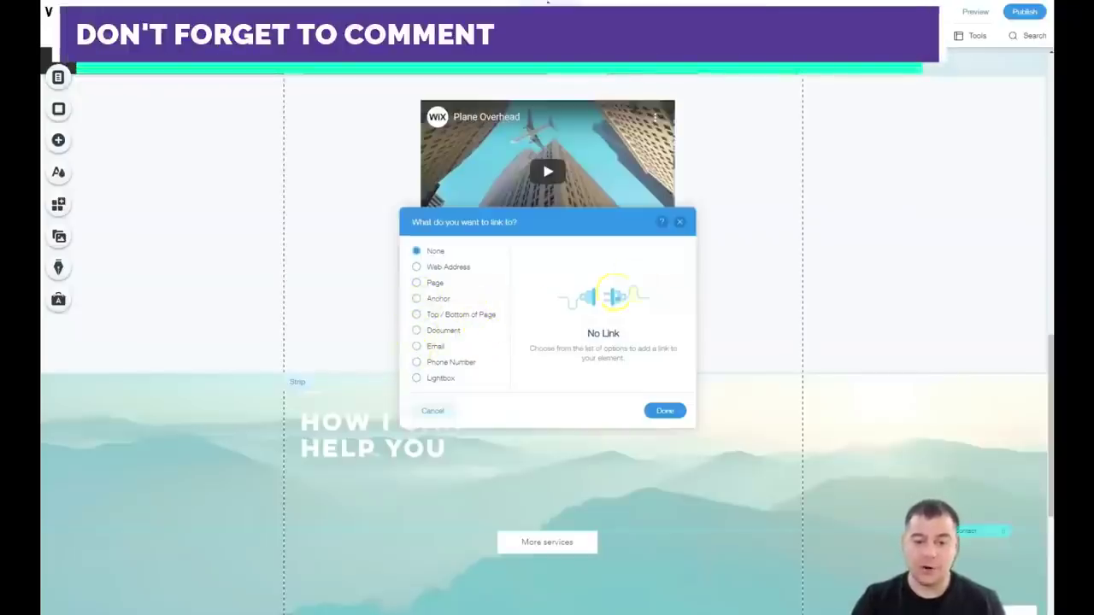
{"action": "left_click", "coordinate": [680, 224]}
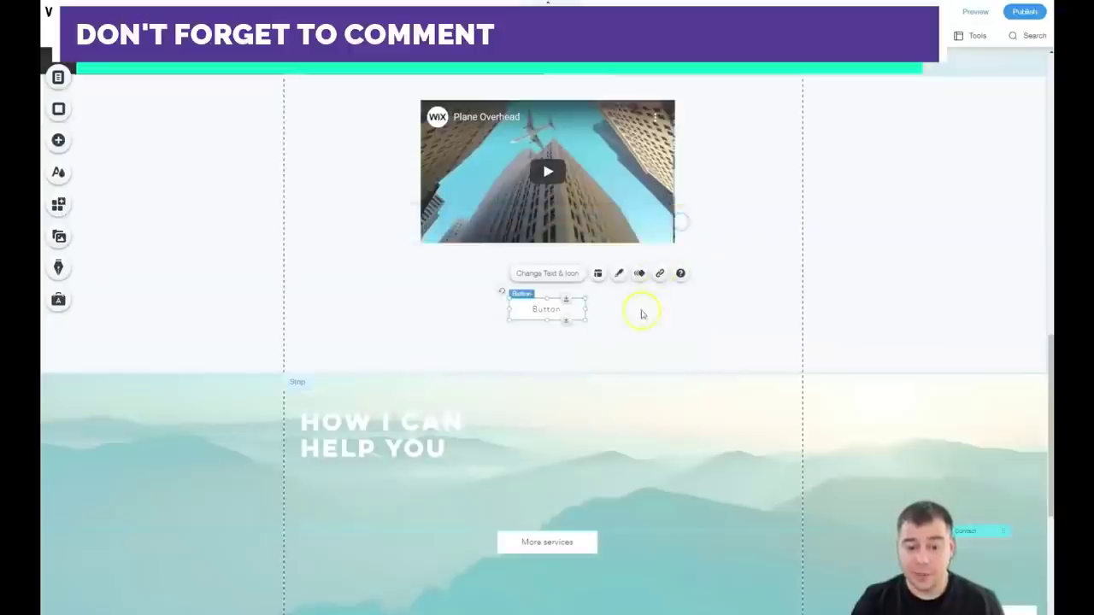
{"action": "left_click_drag", "start_coordinate": [510, 308], "coordinate": [499, 307]}
{"action": "left_click_drag", "start_coordinate": [589, 310], "coordinate": [595, 310]}
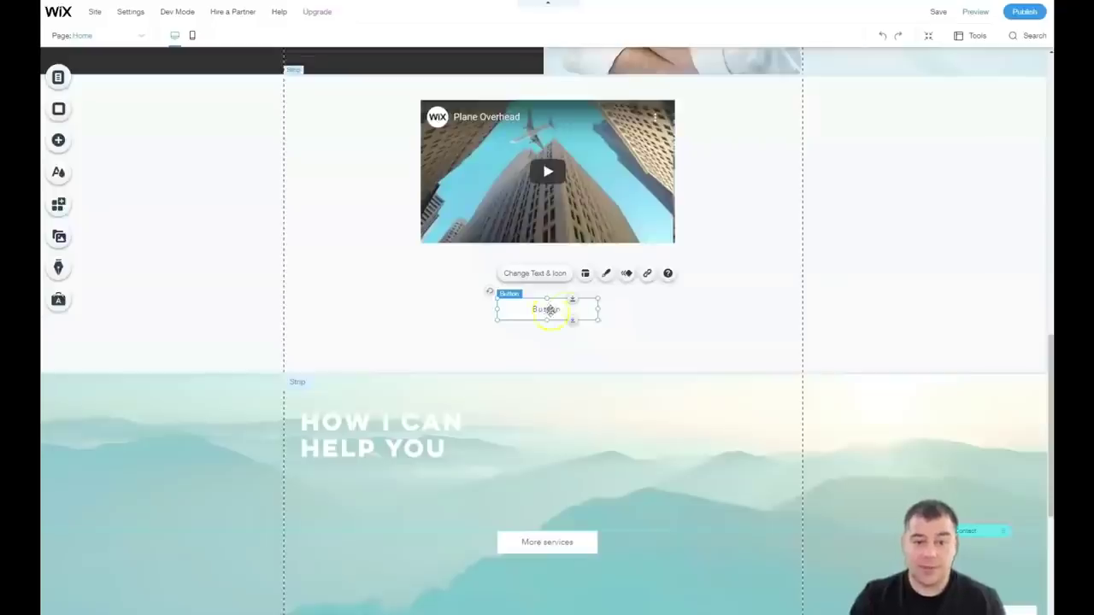
Add a social bar with grey round icons to the strip, centred below the new button.
{"action": "left_click", "coordinate": [60, 141]}
{"action": "left_click", "coordinate": [96, 286]}
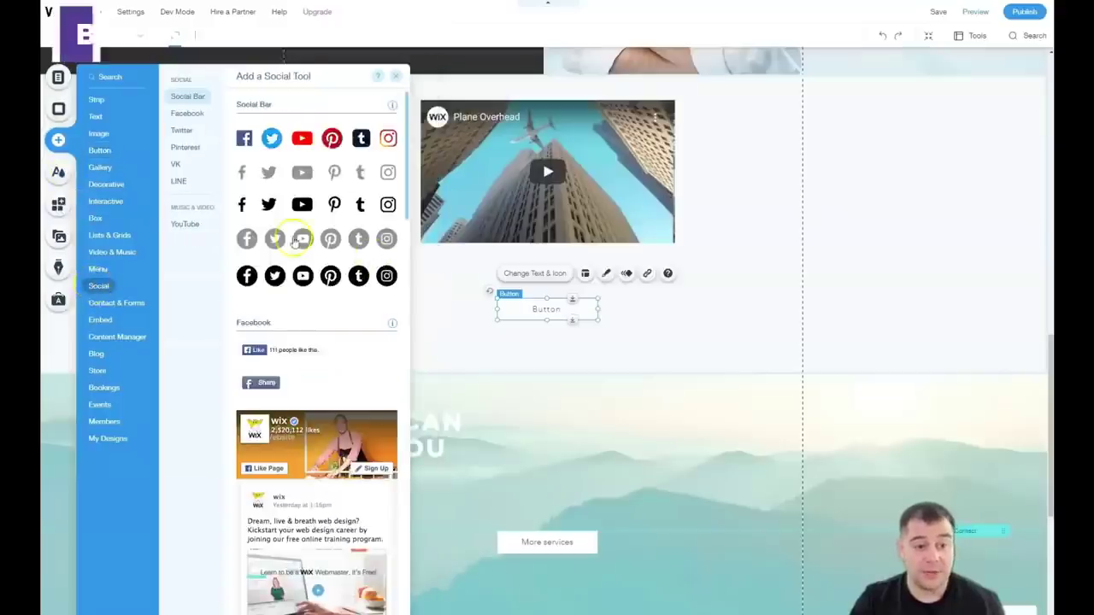
{"action": "left_click_drag", "start_coordinate": [330, 239], "coordinate": [547, 344]}
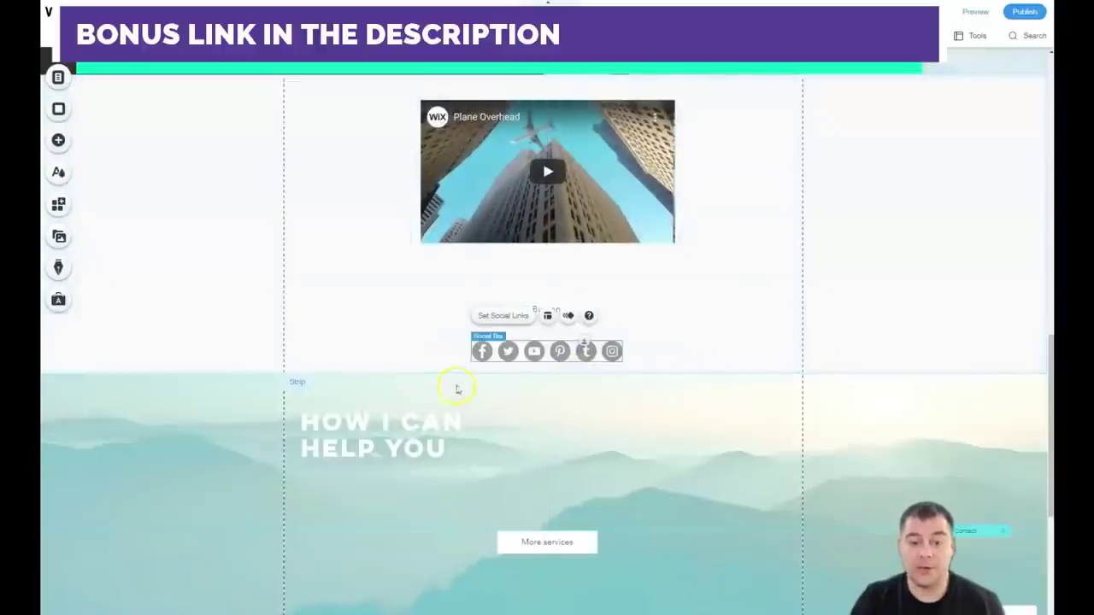
Move the new button and the social bar slightly higher in the video strip.
{"action": "left_click", "coordinate": [421, 316]}
{"action": "left_click_drag", "start_coordinate": [548, 311], "coordinate": [550, 299]}
{"action": "left_click_drag", "start_coordinate": [558, 352], "coordinate": [559, 342]}
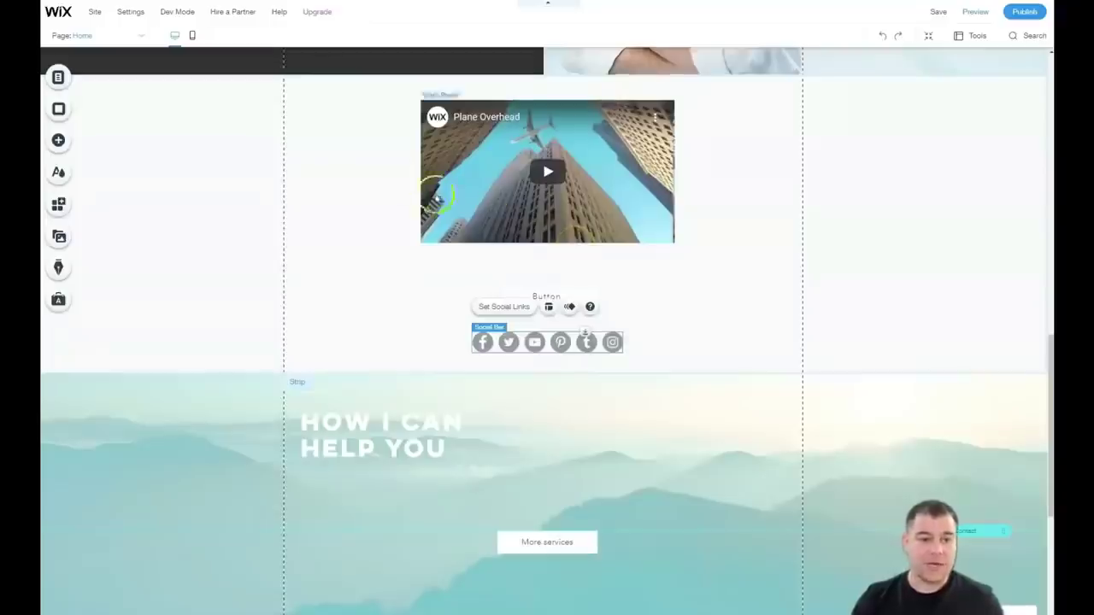
Change the video strip's background to the light grey theme color.
{"action": "left_click", "coordinate": [186, 190]}
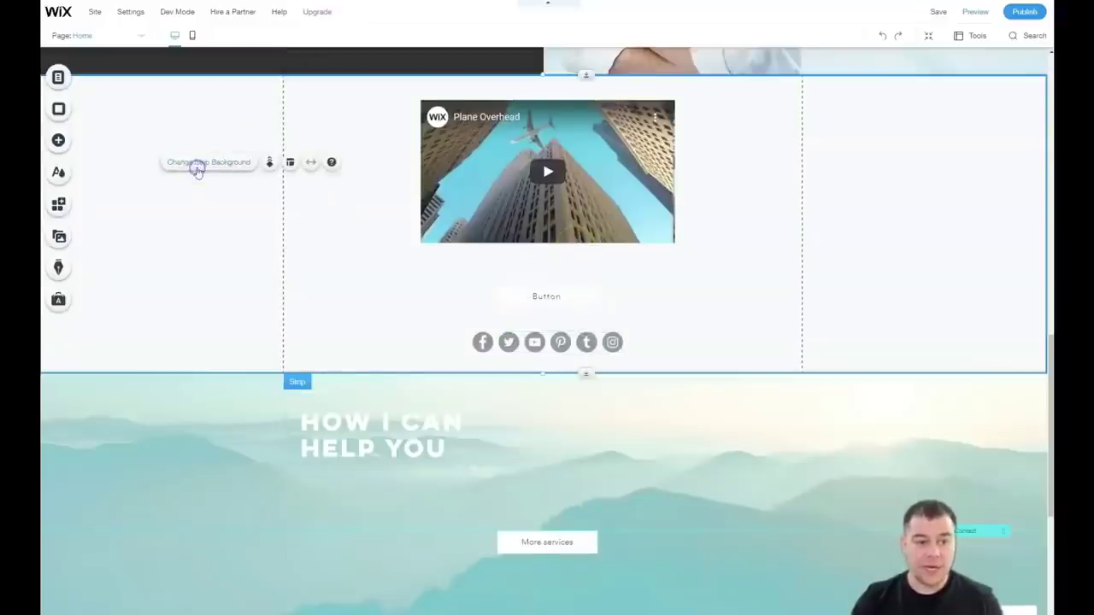
{"action": "left_click", "coordinate": [197, 169]}
{"action": "left_click", "coordinate": [146, 435]}
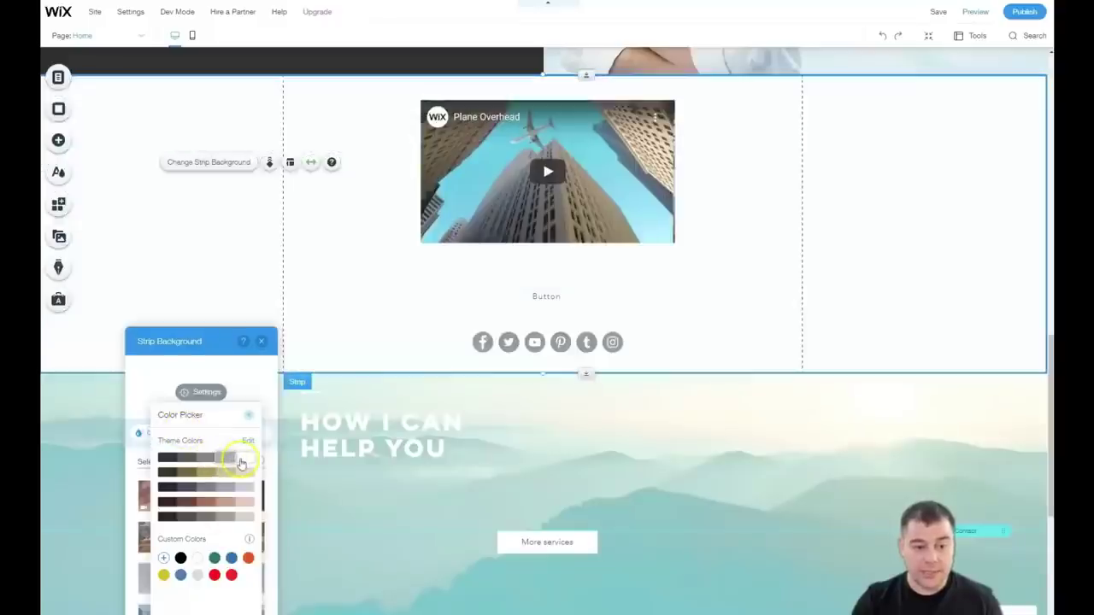
{"action": "left_click", "coordinate": [232, 474]}
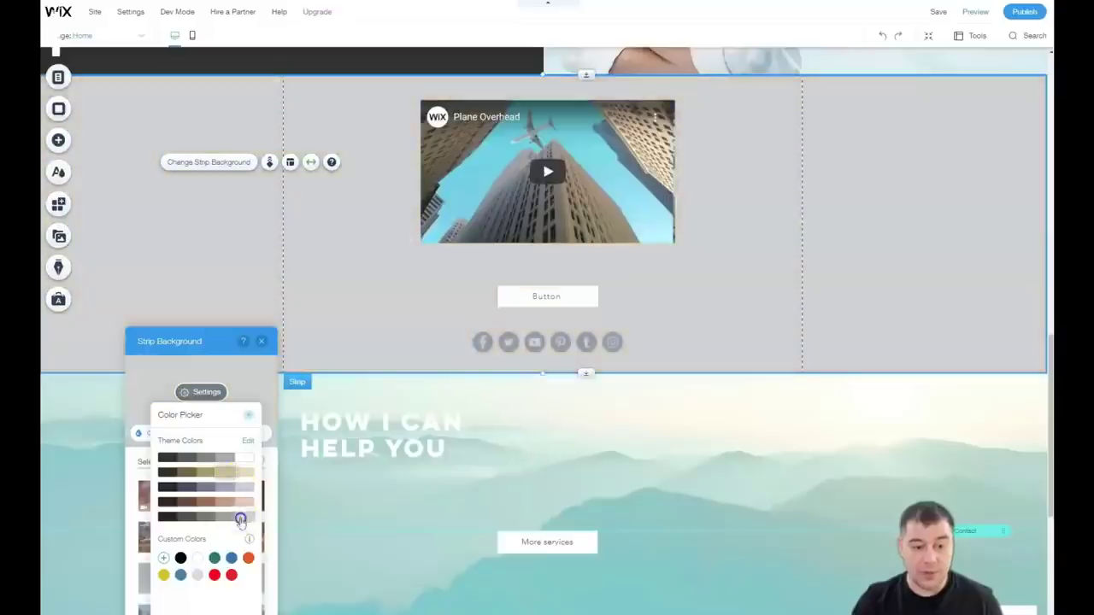
{"action": "left_click", "coordinate": [242, 518]}
{"action": "left_click", "coordinate": [249, 416]}
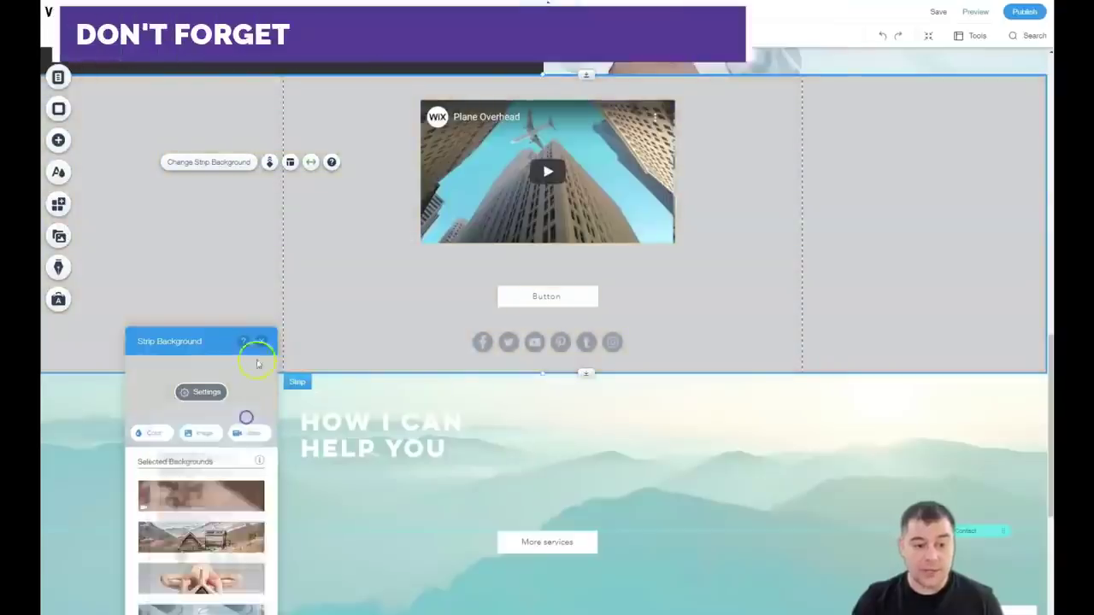
{"action": "left_click", "coordinate": [260, 341]}
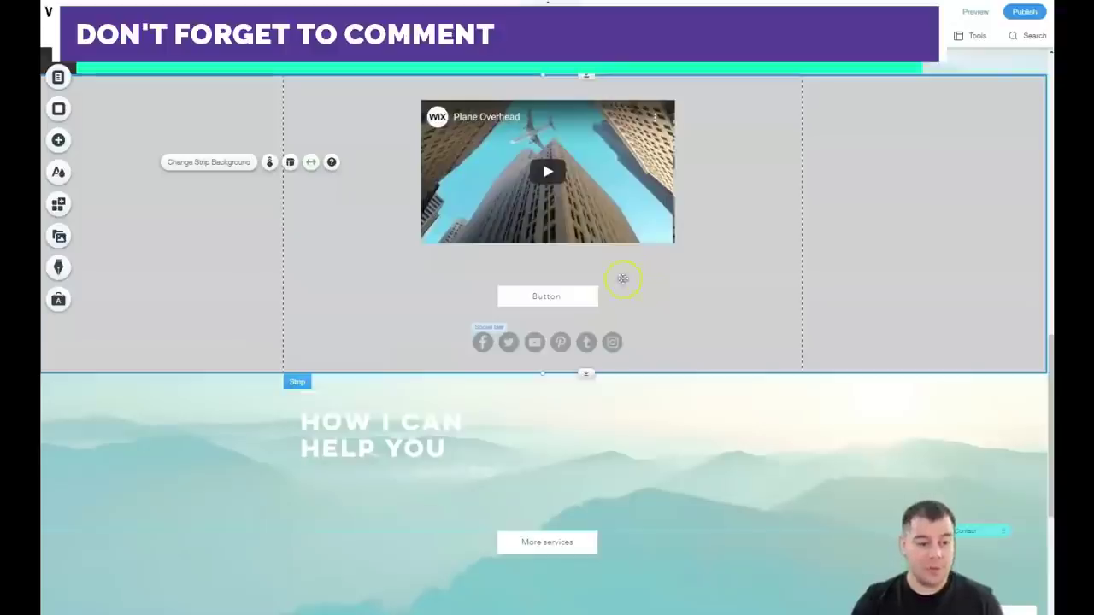
Browse the Wix App Market's home page and its Marketing and Sell Online categories without adding an app.
{"action": "left_click", "coordinate": [58, 206]}
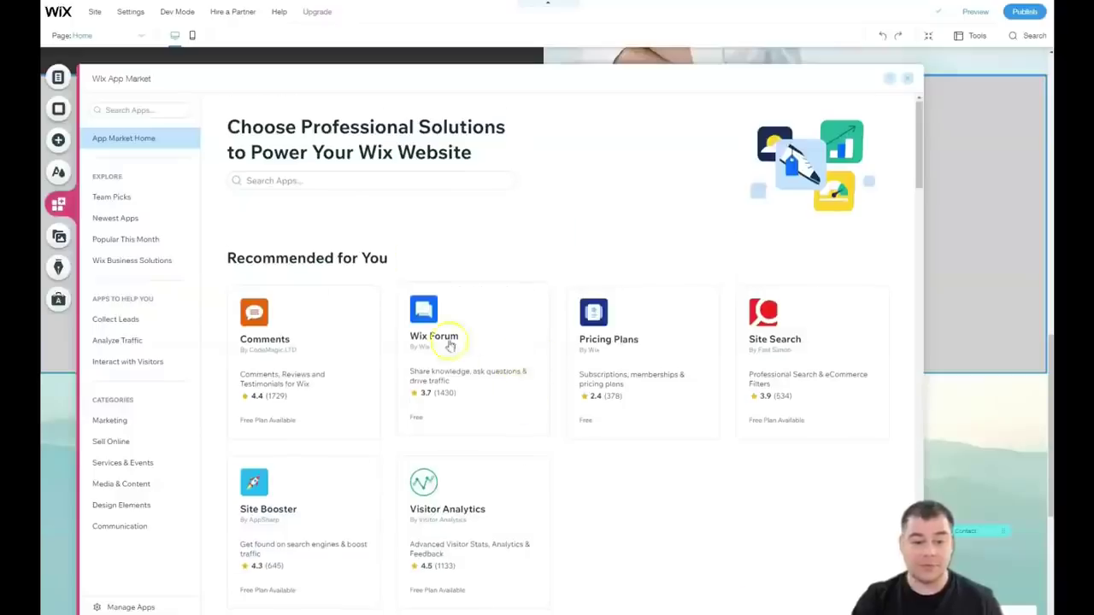
{"action": "scroll", "coordinate": [453, 338], "scroll_direction": "down", "scroll_amount": 9}
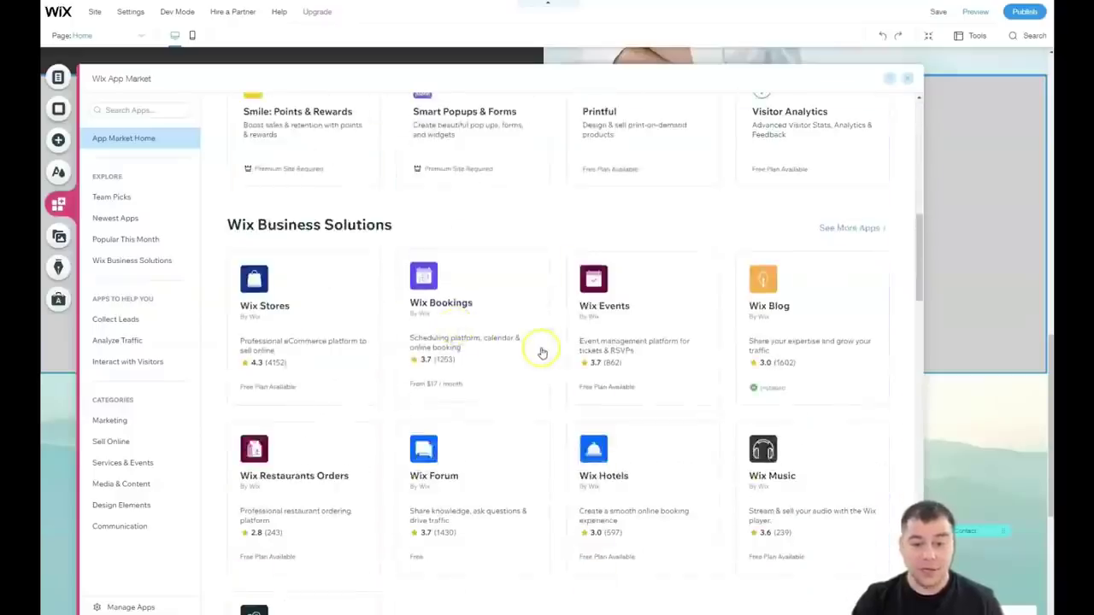
{"action": "scroll", "coordinate": [539, 347], "scroll_direction": "down", "scroll_amount": 2}
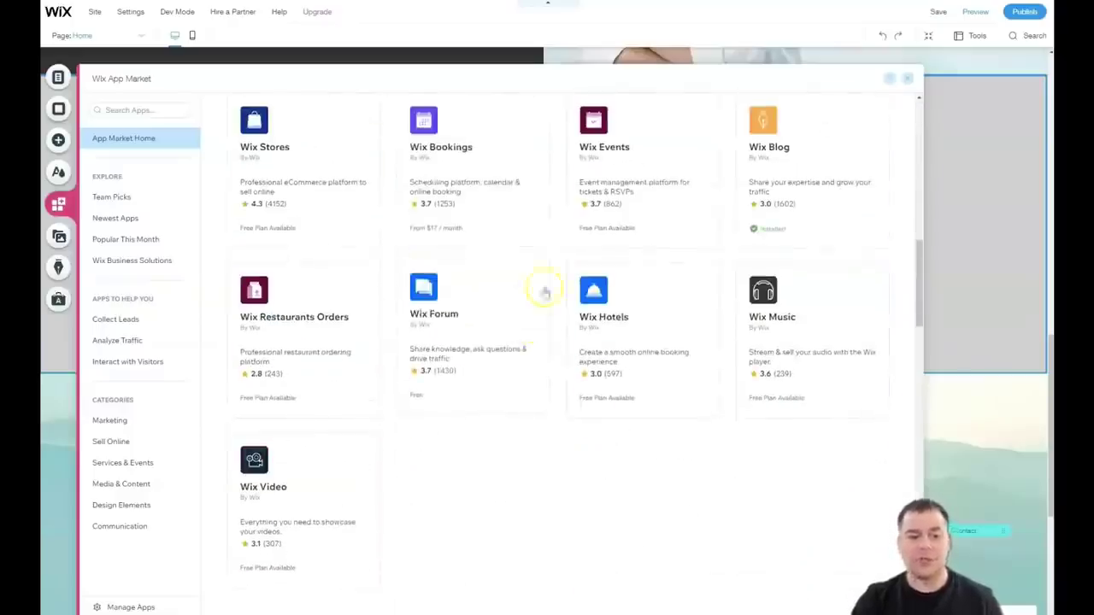
{"action": "left_click", "coordinate": [108, 423]}
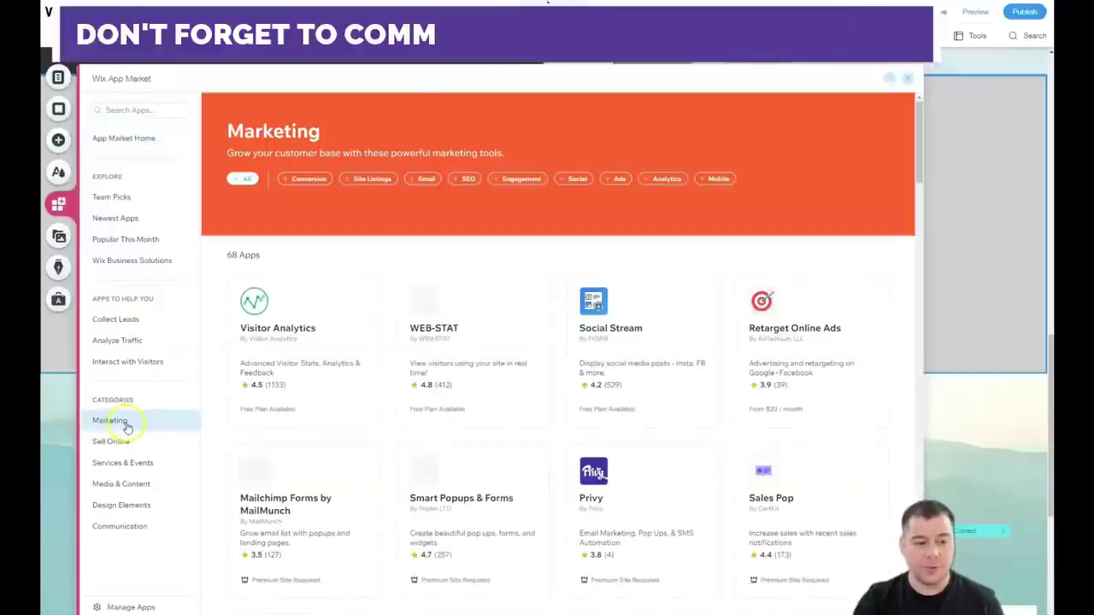
{"action": "scroll", "coordinate": [530, 338], "scroll_direction": "down", "scroll_amount": 3}
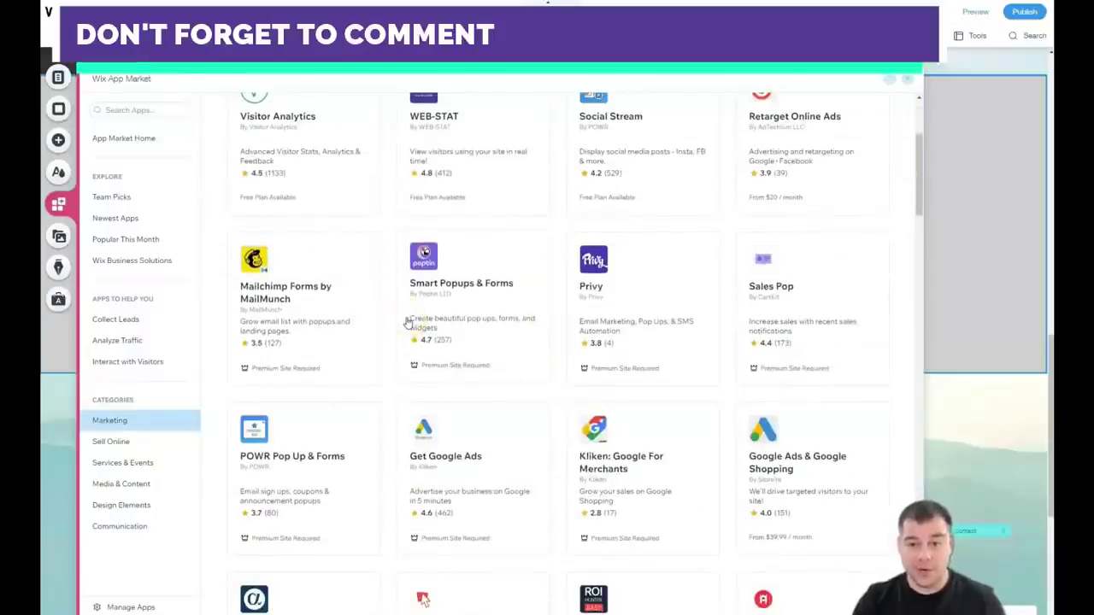
{"action": "scroll", "coordinate": [445, 321], "scroll_direction": "down", "scroll_amount": 10}
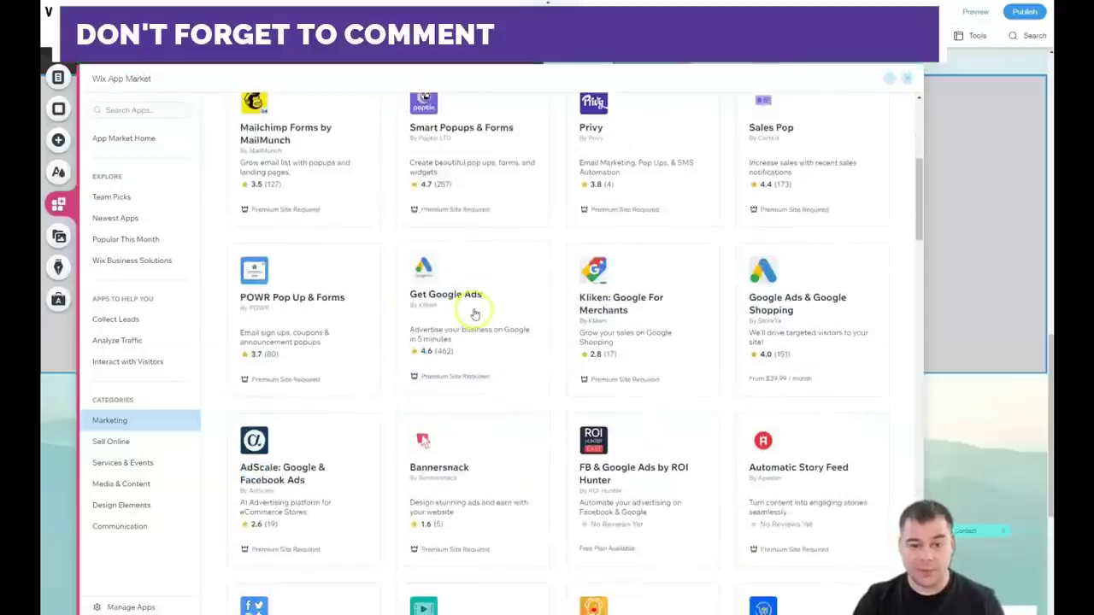
{"action": "scroll", "coordinate": [475, 315], "scroll_direction": "down", "scroll_amount": 7}
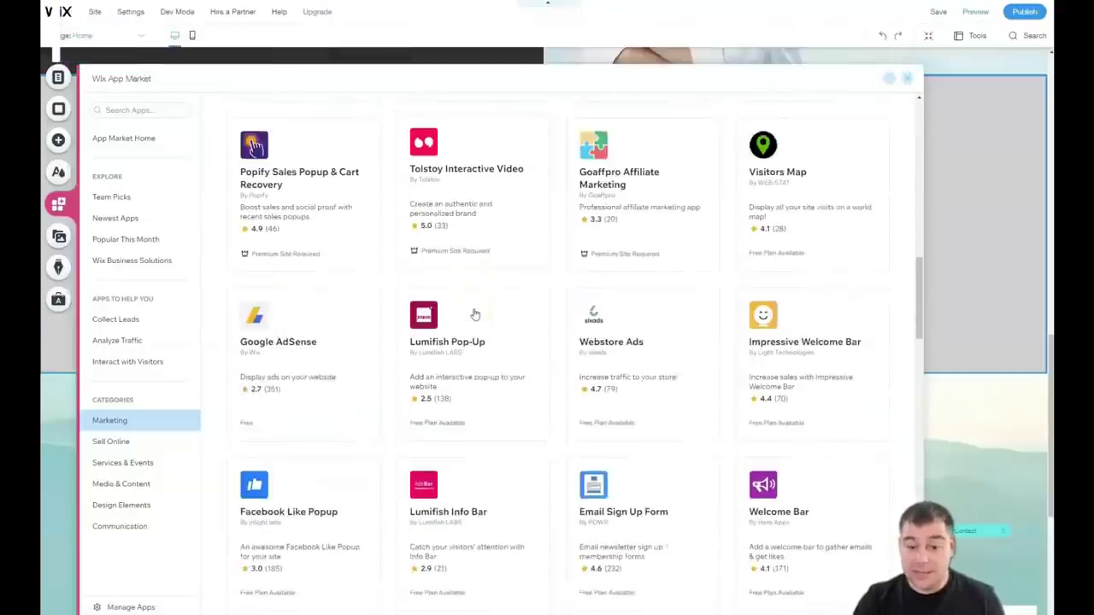
{"action": "scroll", "coordinate": [475, 315], "scroll_direction": "down", "scroll_amount": 10}
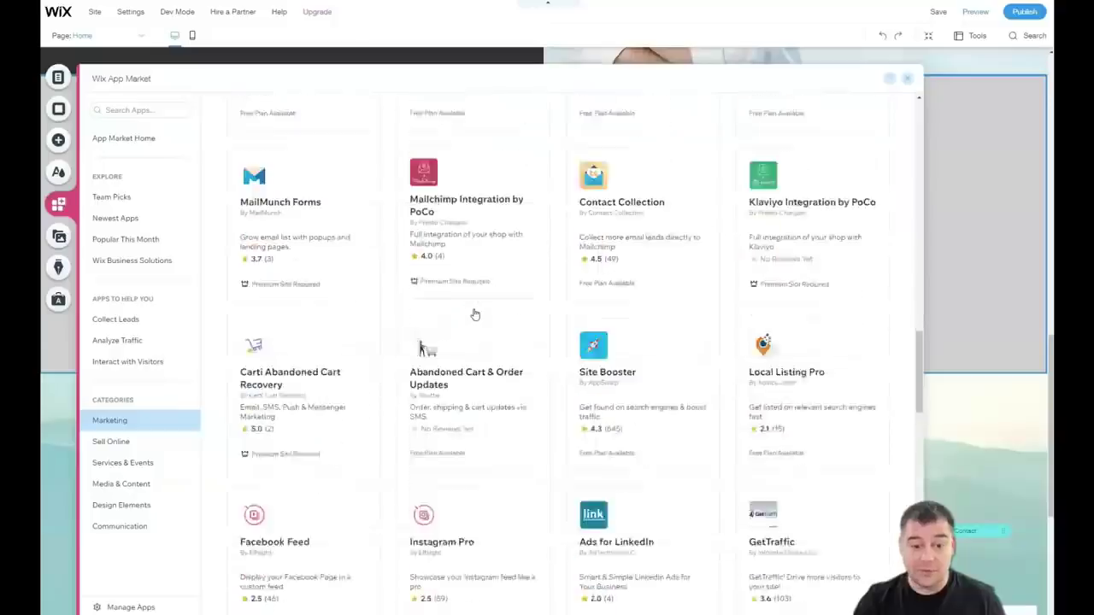
{"action": "left_click", "coordinate": [480, 318]}
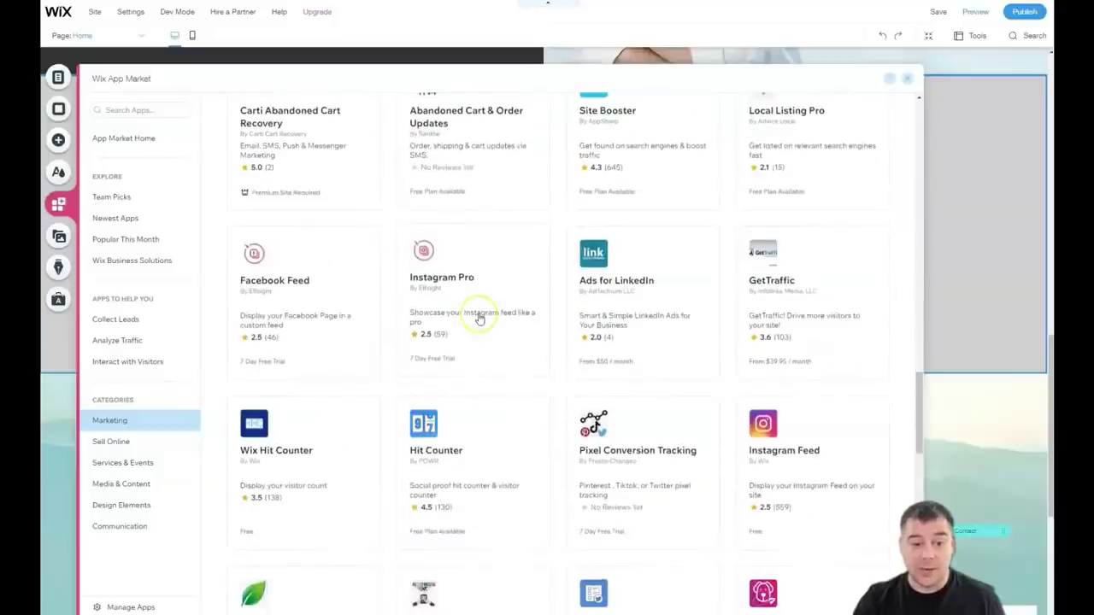
{"action": "scroll", "coordinate": [479, 318], "scroll_direction": "down", "scroll_amount": 4}
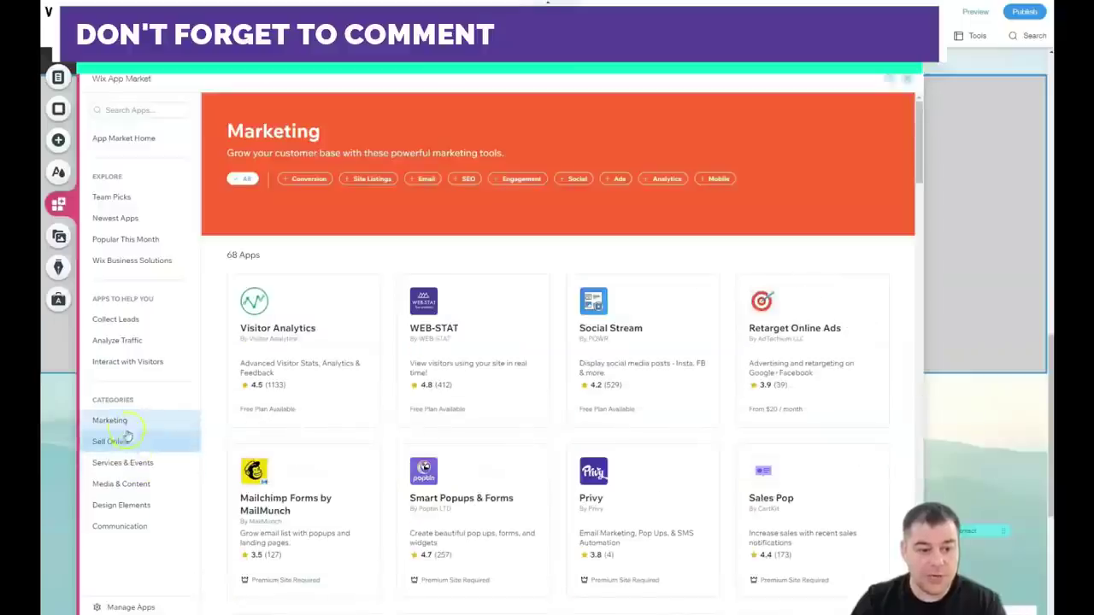
{"action": "left_click", "coordinate": [126, 438]}
{"action": "scroll", "coordinate": [550, 367], "scroll_direction": "down", "scroll_amount": 3}
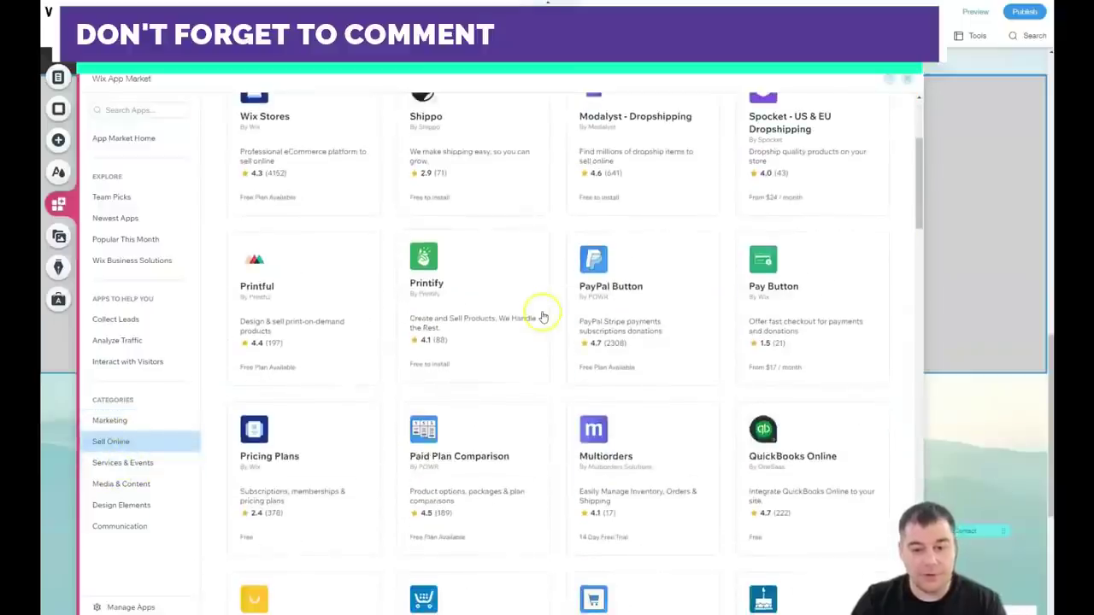
{"action": "left_click", "coordinate": [908, 78]}
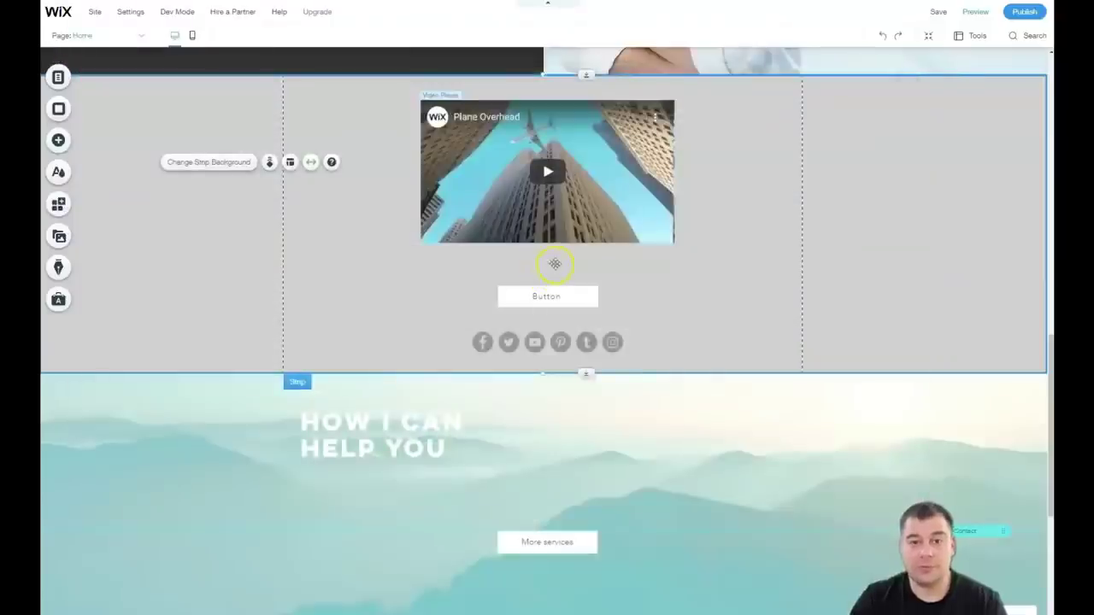
{"action": "scroll", "coordinate": [633, 243], "scroll_direction": "up", "scroll_amount": 6}
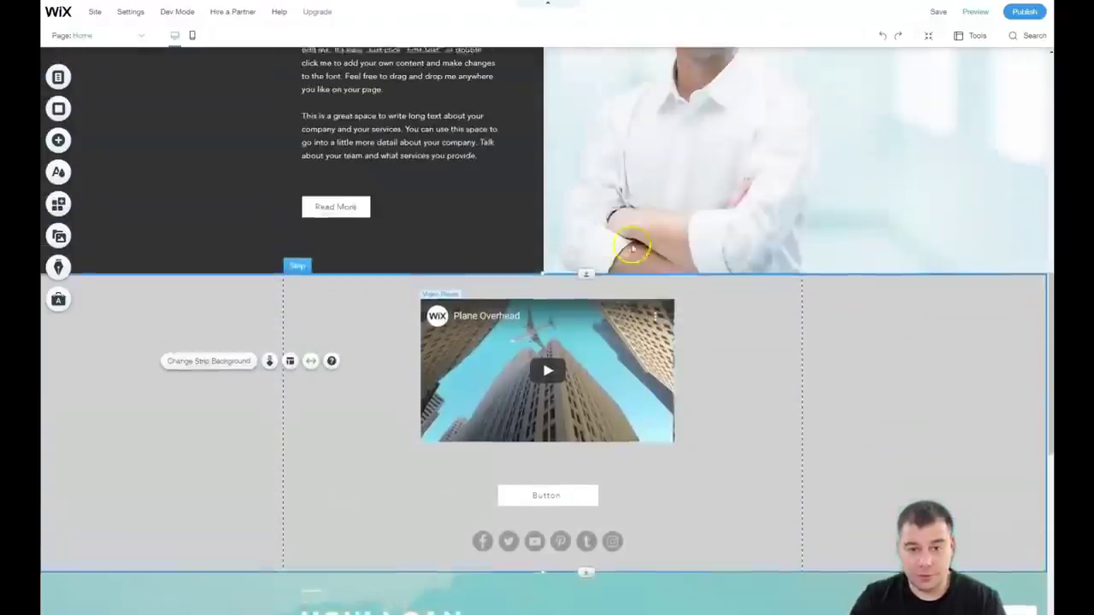
{"action": "scroll", "coordinate": [630, 250], "scroll_direction": "up", "scroll_amount": 5}
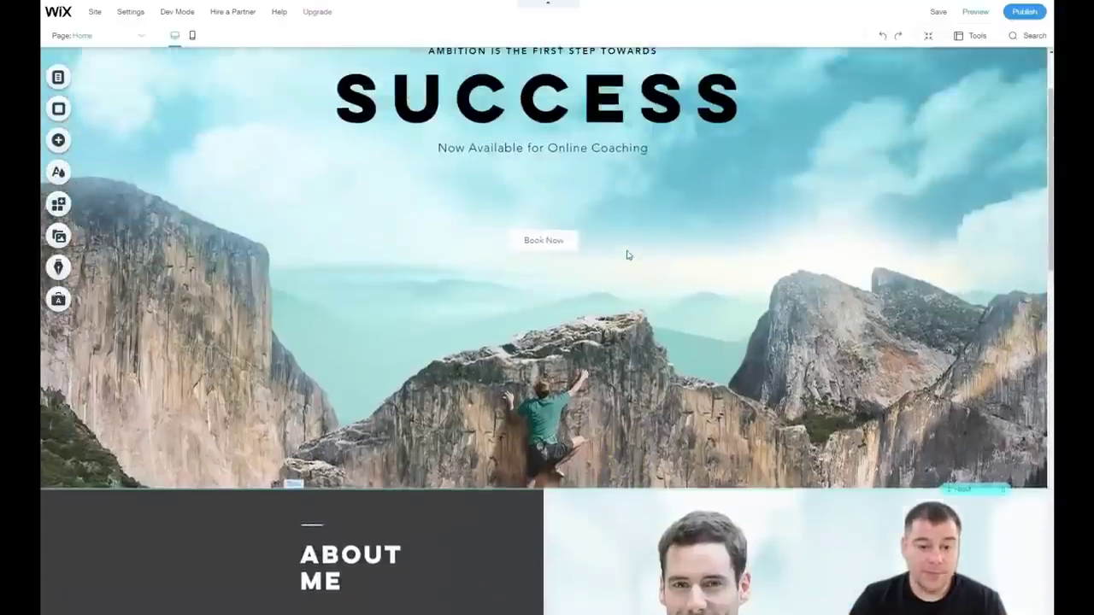
{"action": "scroll", "coordinate": [627, 255], "scroll_direction": "up", "scroll_amount": 2}
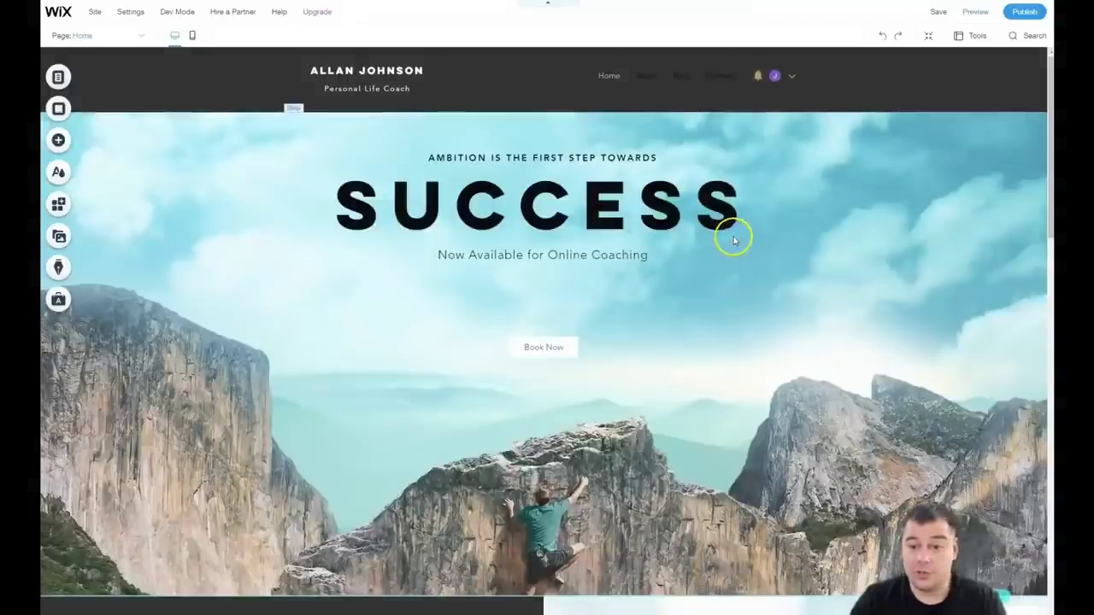
{"action": "left_click", "coordinate": [728, 288]}
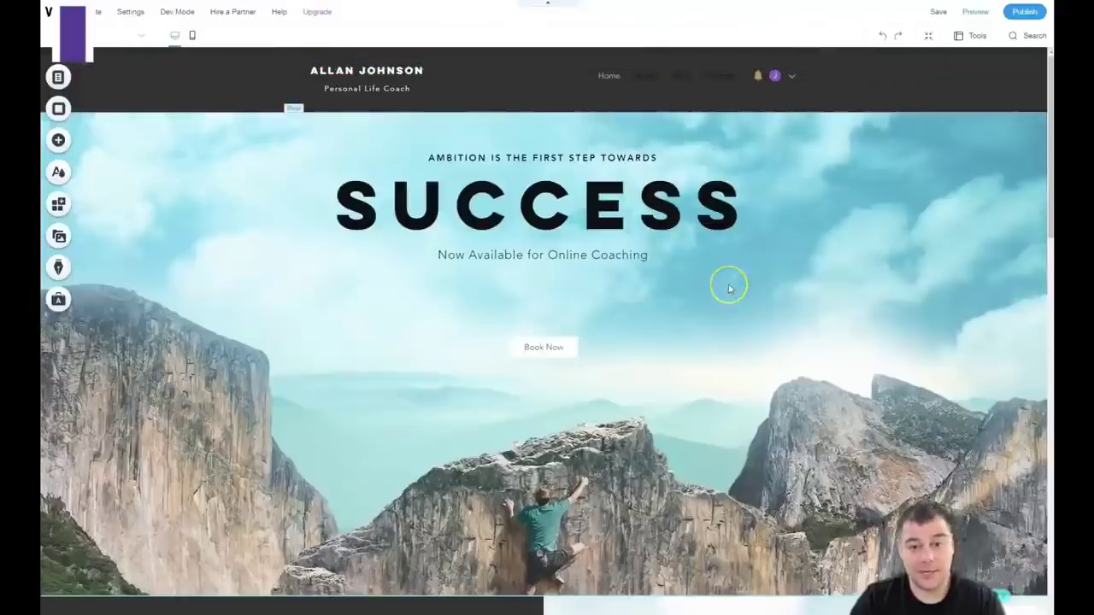